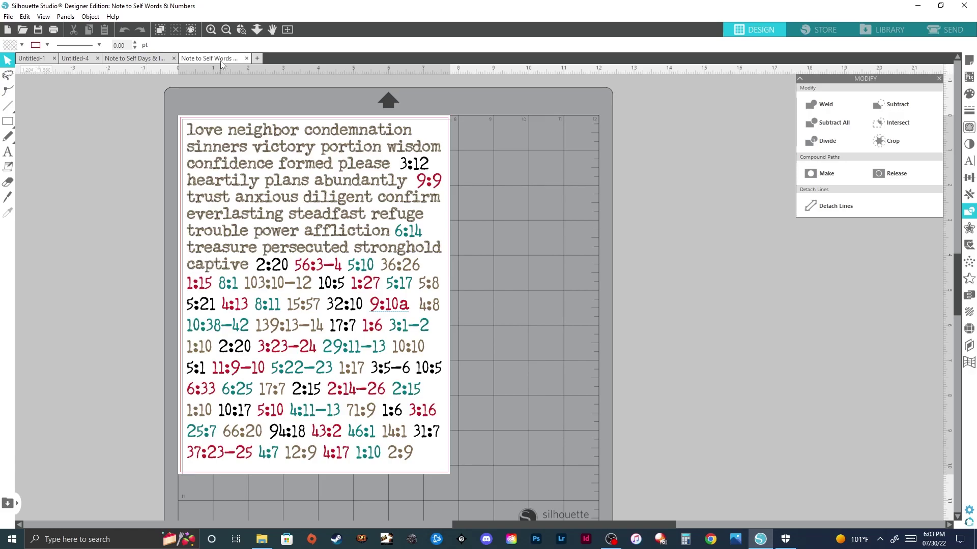
Review the Note to Self Days & Icons design and the PDF files in the BTW4G Printables folder, ending back in Untitled-1
{"action": "left_click", "coordinate": [134, 58]}
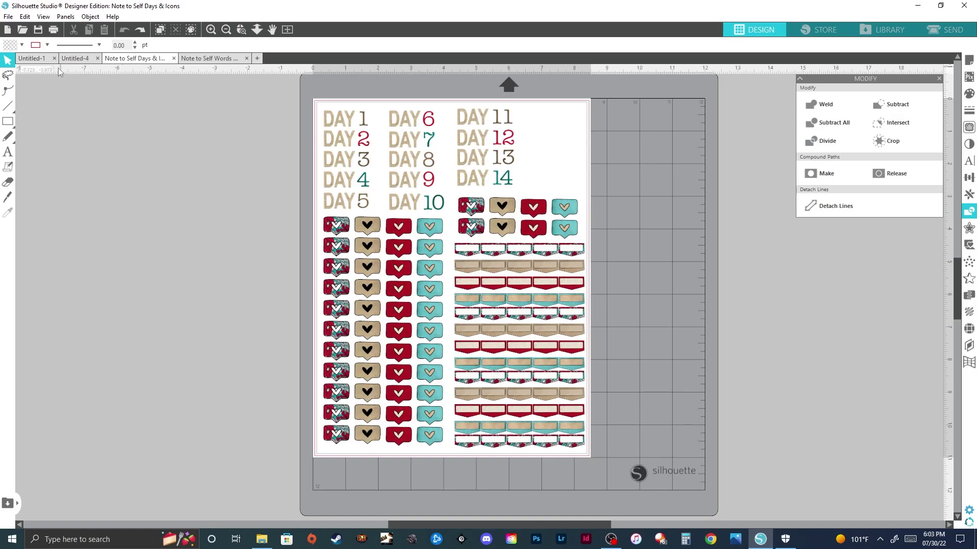
{"action": "left_click", "coordinate": [35, 60]}
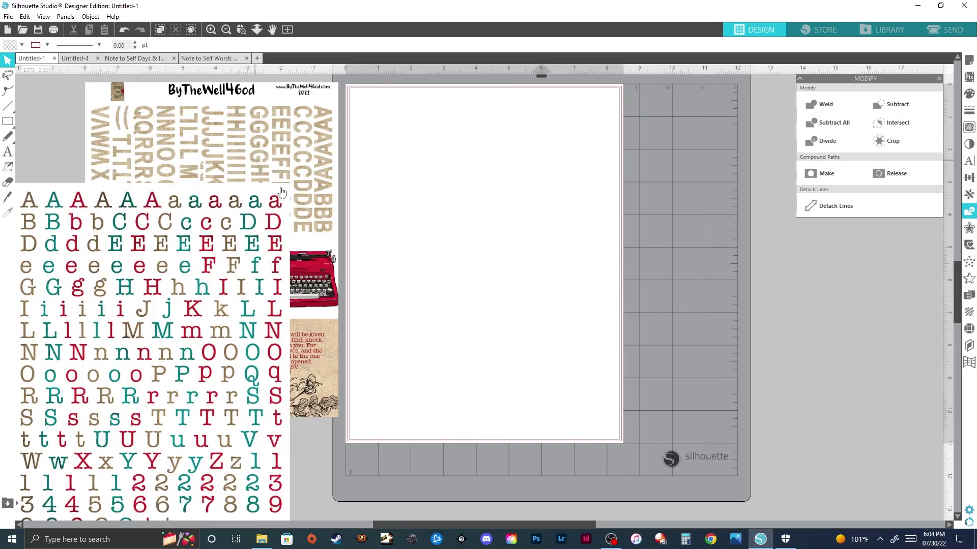
{"action": "left_click", "coordinate": [261, 539]}
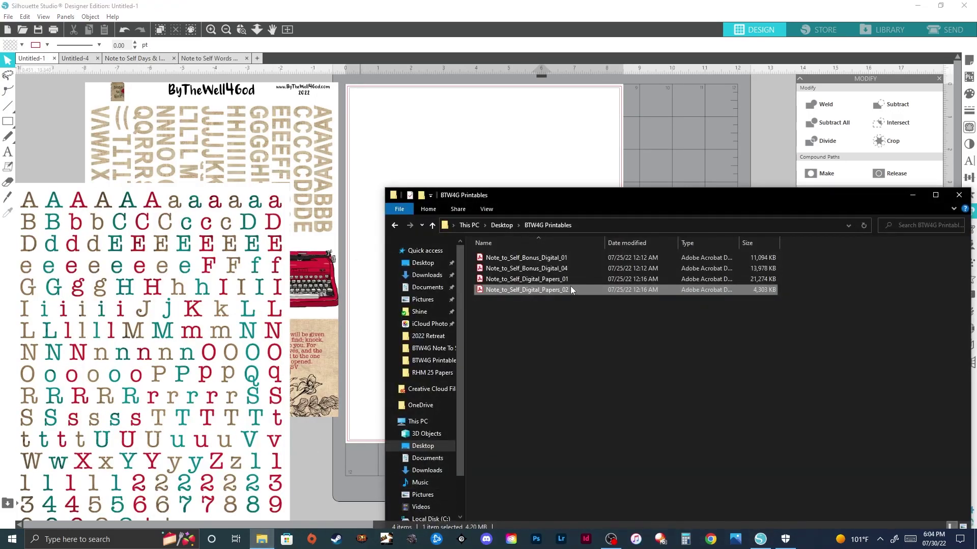
{"action": "left_click", "coordinate": [560, 269]}
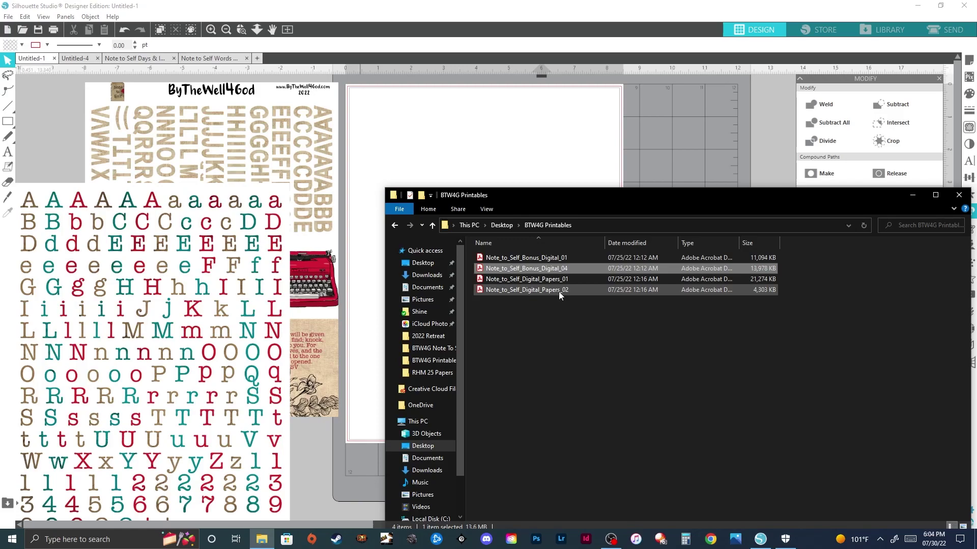
{"action": "left_click", "coordinate": [913, 196]}
Move the tan block-letter sheet onto the page and rotate it 90 degrees counterclockwise so the letter rows run horizontally
{"action": "left_click_drag", "start_coordinate": [296, 125], "coordinate": [589, 166]}
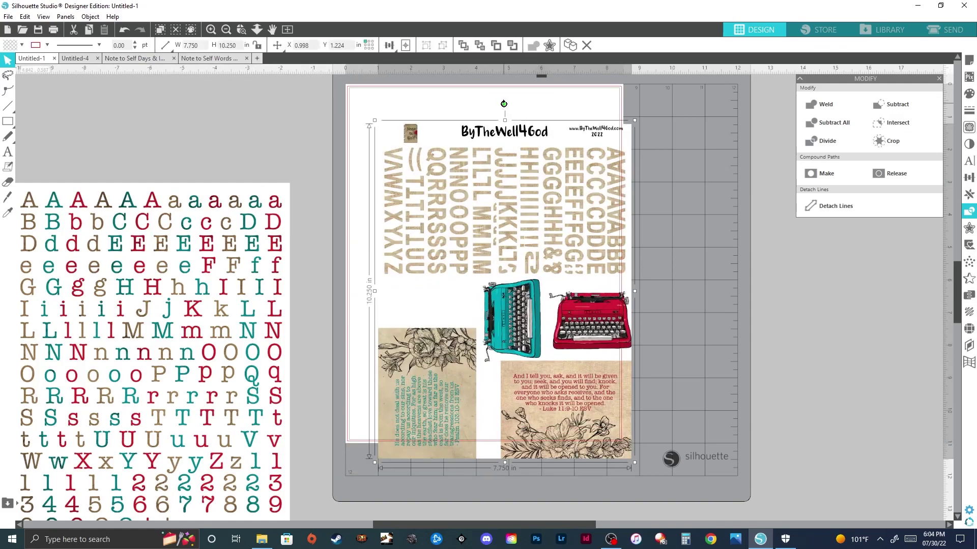
{"action": "left_click_drag", "start_coordinate": [504, 103], "coordinate": [317, 291]}
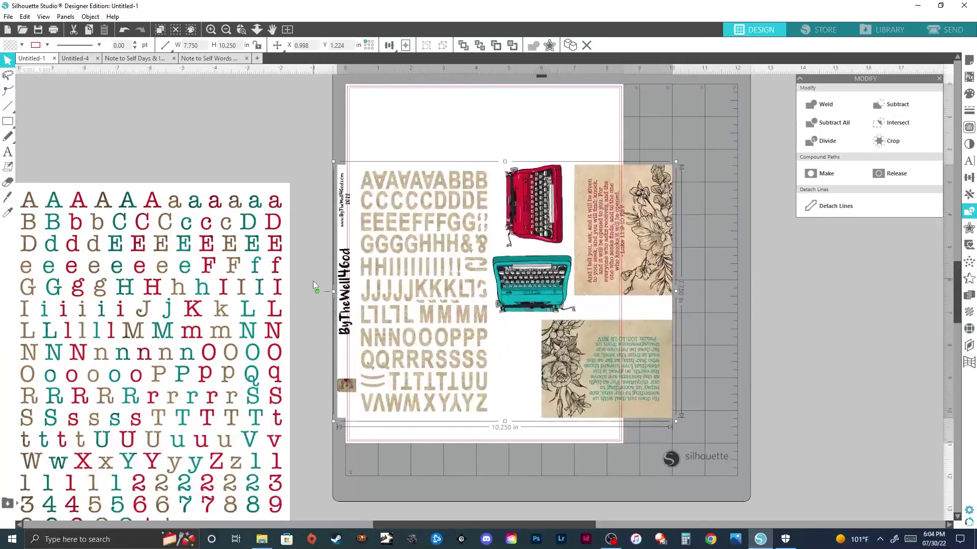
{"action": "left_click_drag", "start_coordinate": [402, 283], "coordinate": [453, 271]}
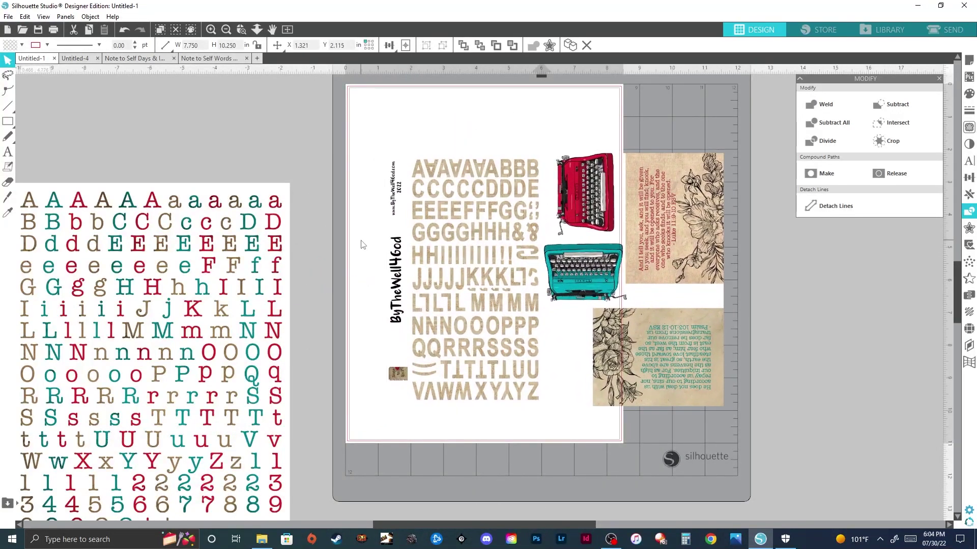
{"action": "left_click", "coordinate": [227, 29]}
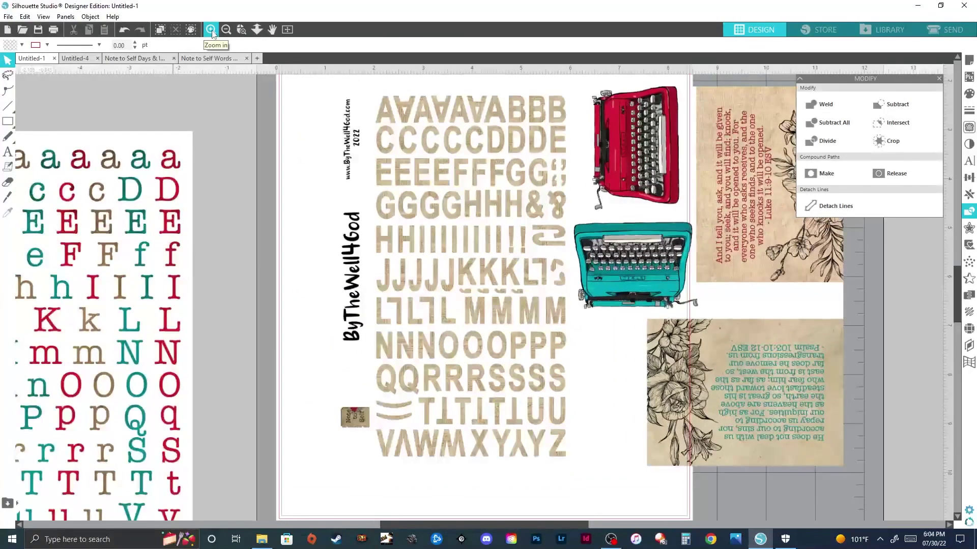
{"action": "scroll", "coordinate": [513, 211], "scroll_direction": "up", "scroll_amount": 1}
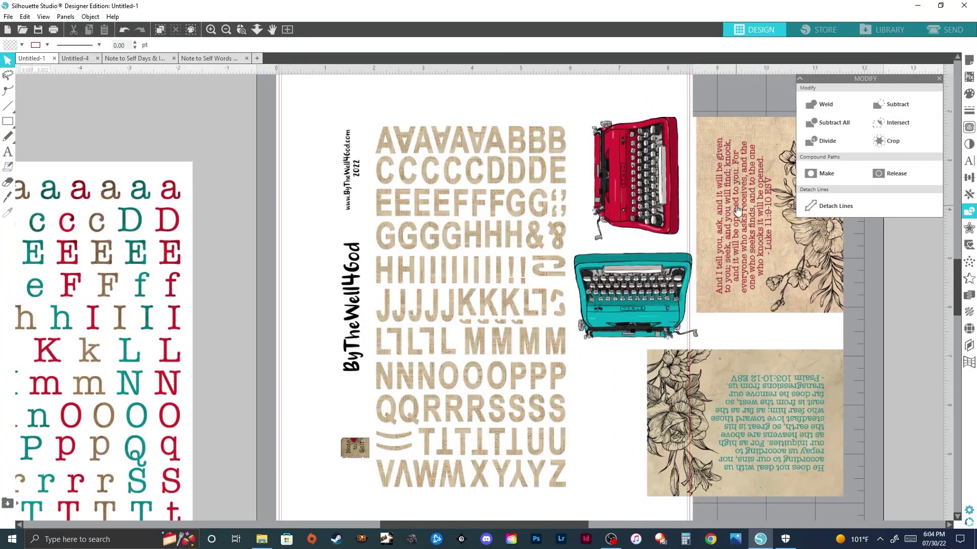
Trace the first letter A on the block-letter sheet with an 84% threshold and a 56% despeckle threshold
{"action": "left_click", "coordinate": [968, 130]}
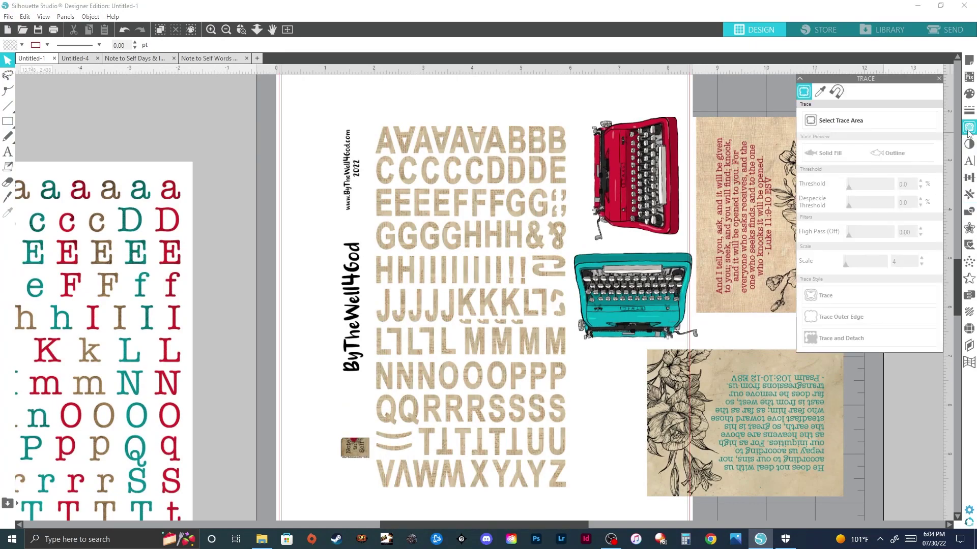
{"action": "left_click", "coordinate": [885, 120]}
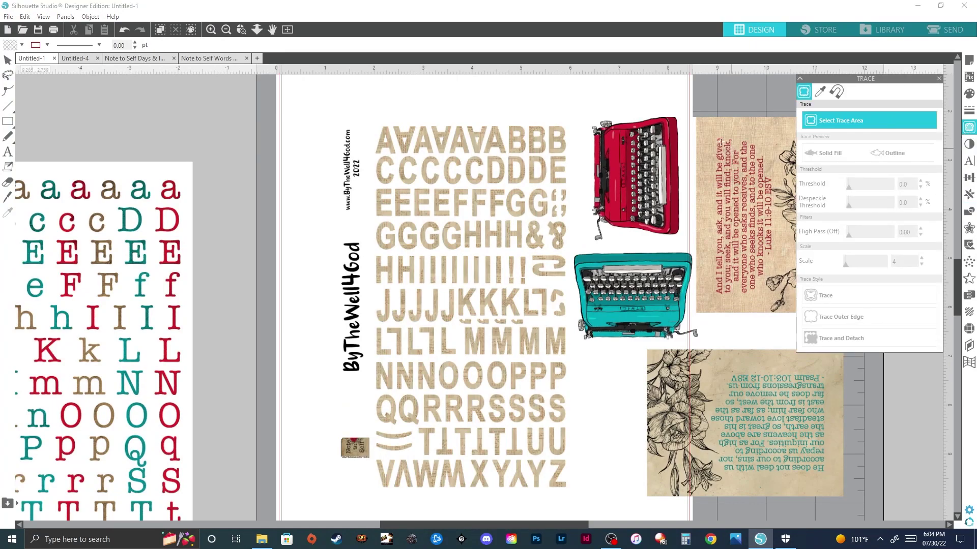
{"action": "left_click_drag", "start_coordinate": [371, 123], "coordinate": [401, 160]}
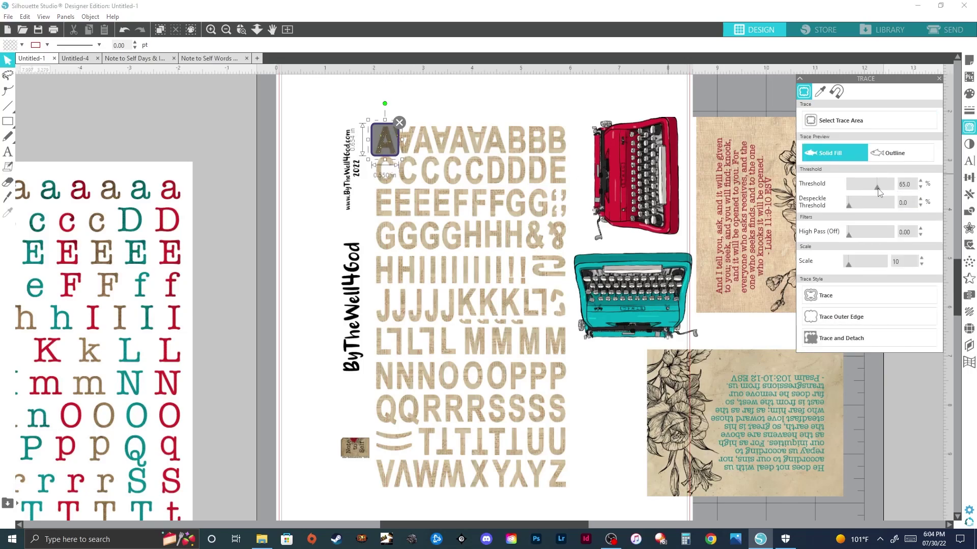
{"action": "left_click_drag", "start_coordinate": [870, 191], "coordinate": [884, 192]}
{"action": "left_click_drag", "start_coordinate": [853, 206], "coordinate": [873, 211]}
{"action": "left_click", "coordinate": [851, 299]}
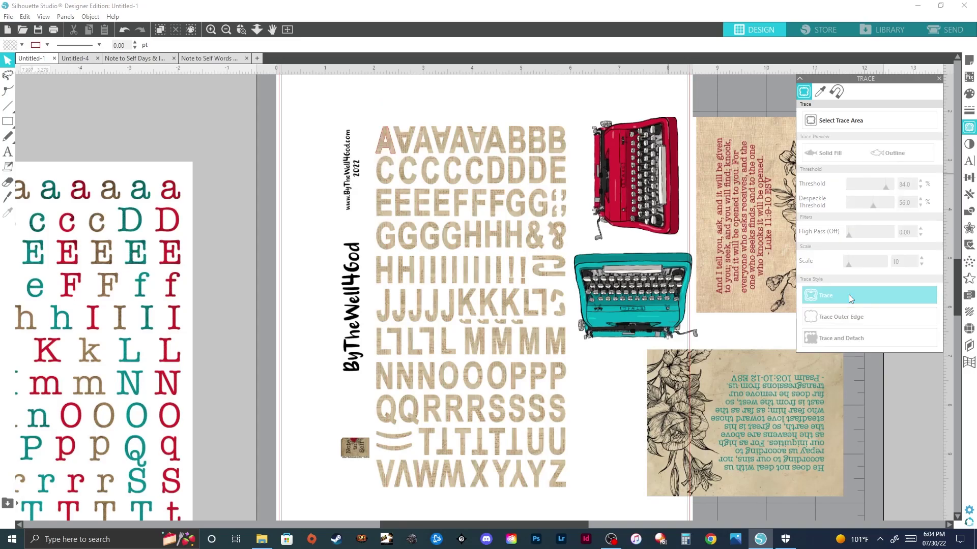
Trace the first letter D in the second row of the block-letter sheet with an 85% threshold
{"action": "left_click", "coordinate": [857, 122]}
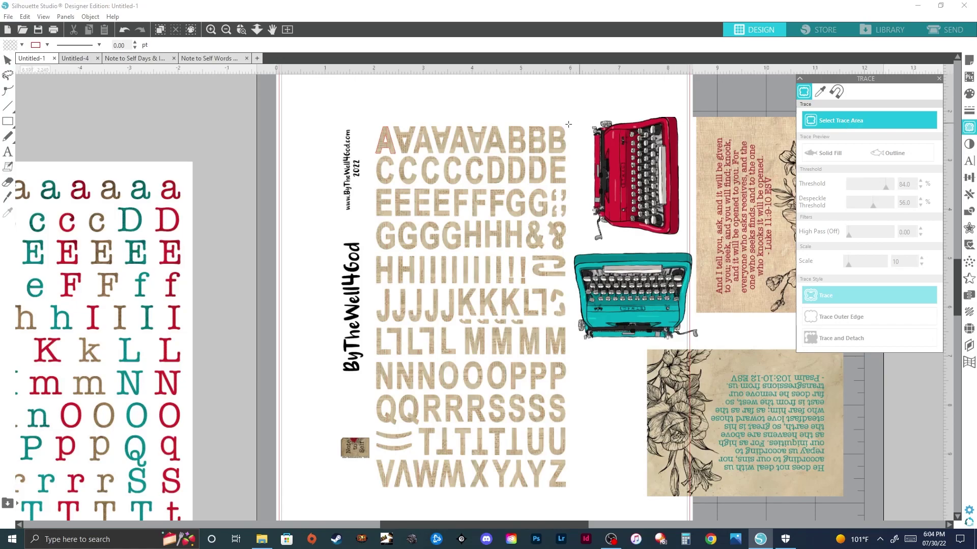
{"action": "left_click_drag", "start_coordinate": [484, 154], "coordinate": [508, 190]}
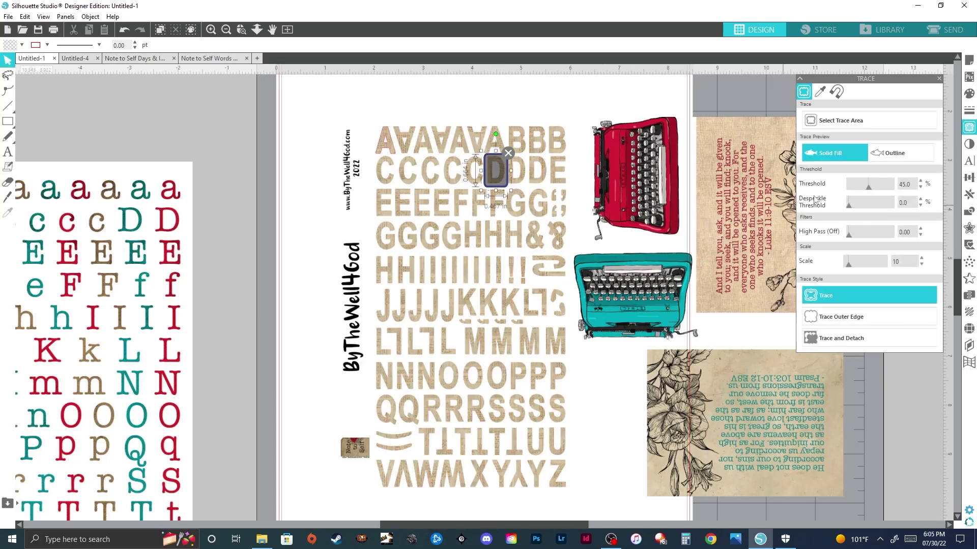
{"action": "left_click_drag", "start_coordinate": [869, 188], "coordinate": [886, 188]}
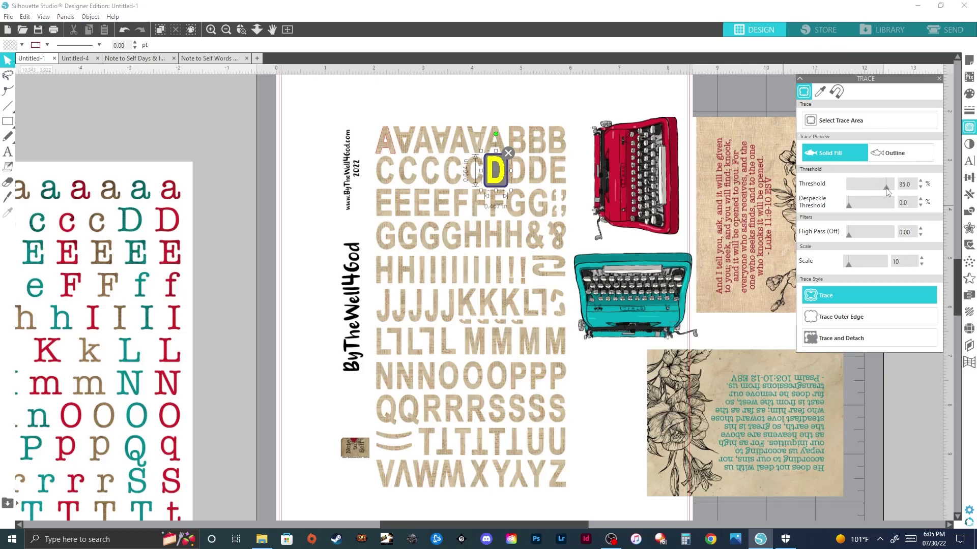
{"action": "left_click", "coordinate": [868, 293]}
Trace the first letter Y in the last row with an 85% threshold and a 70% despeckle threshold
{"action": "left_click", "coordinate": [860, 120]}
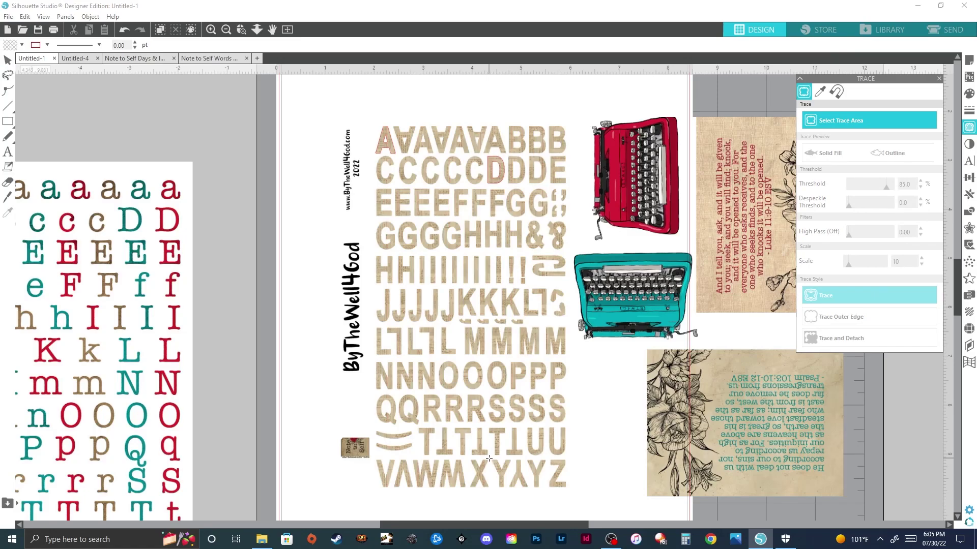
{"action": "left_click_drag", "start_coordinate": [488, 458], "coordinate": [515, 494]}
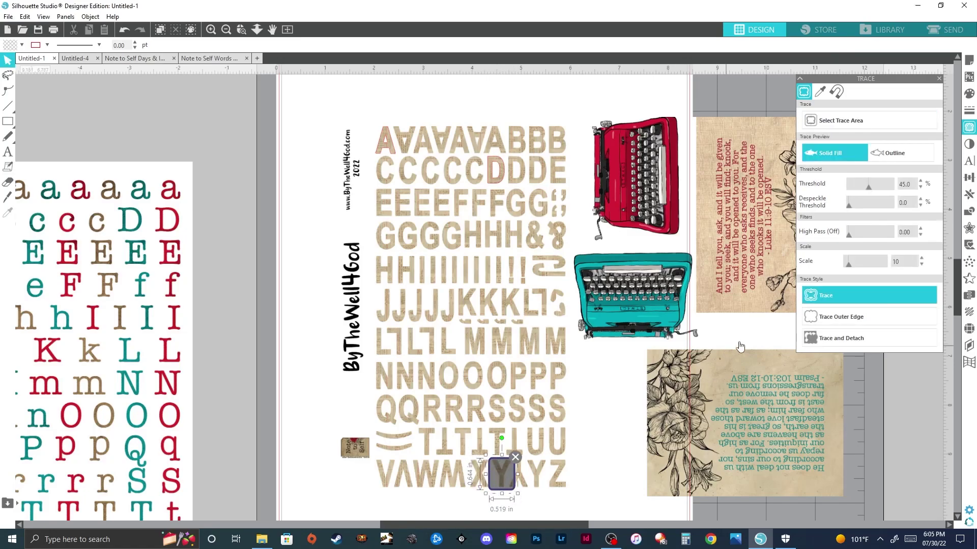
{"action": "mouse_move", "coordinate": [872, 191]}
{"action": "left_mouse_down"}
{"action": "mouse_move", "coordinate": [886, 191]}
{"action": "mouse_move", "coordinate": [864, 207]}
{"action": "mouse_move", "coordinate": [880, 212]}
{"action": "left_mouse_up"}
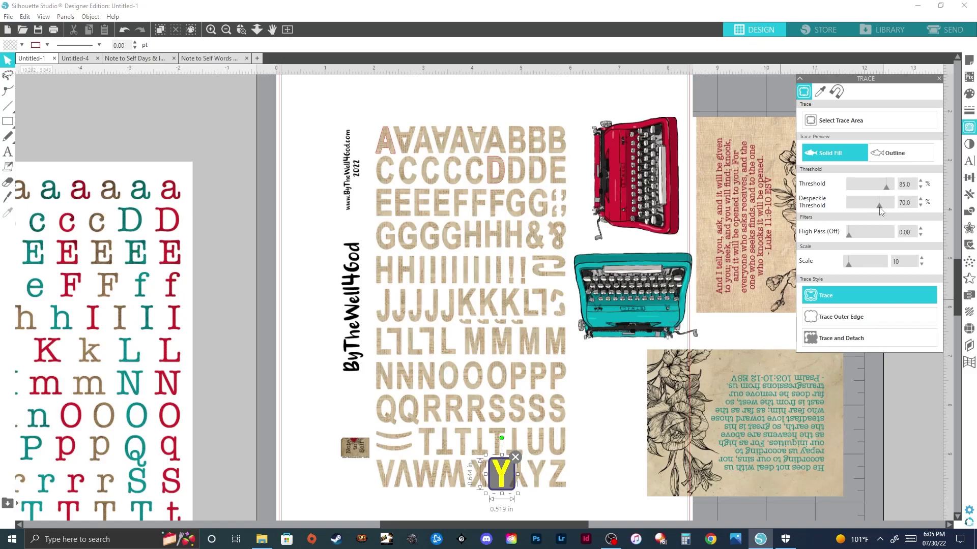
{"action": "left_click", "coordinate": [846, 298]}
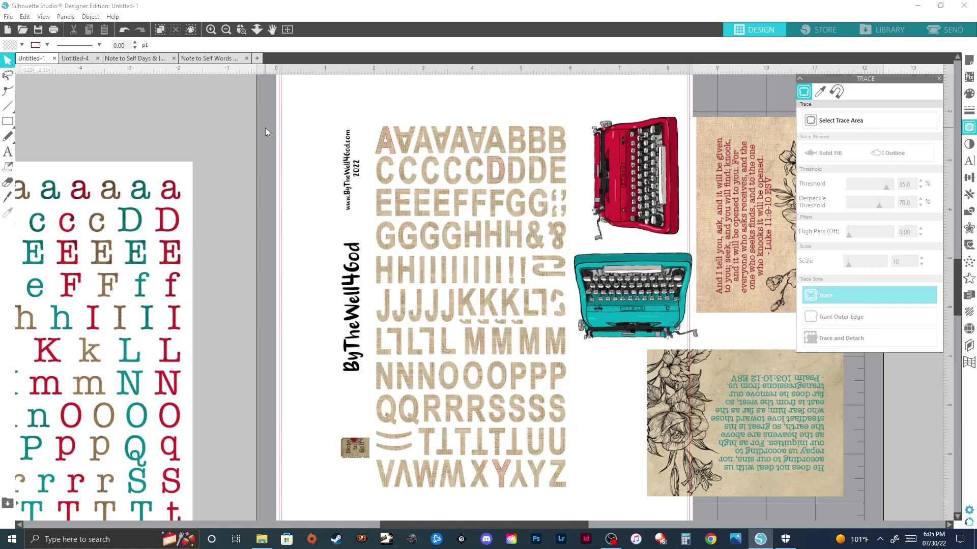
Select the block-letter sheet with its three traced outlines and crop it to the letters A, D and Y
{"action": "left_click_drag", "start_coordinate": [265, 128], "coordinate": [581, 487]}
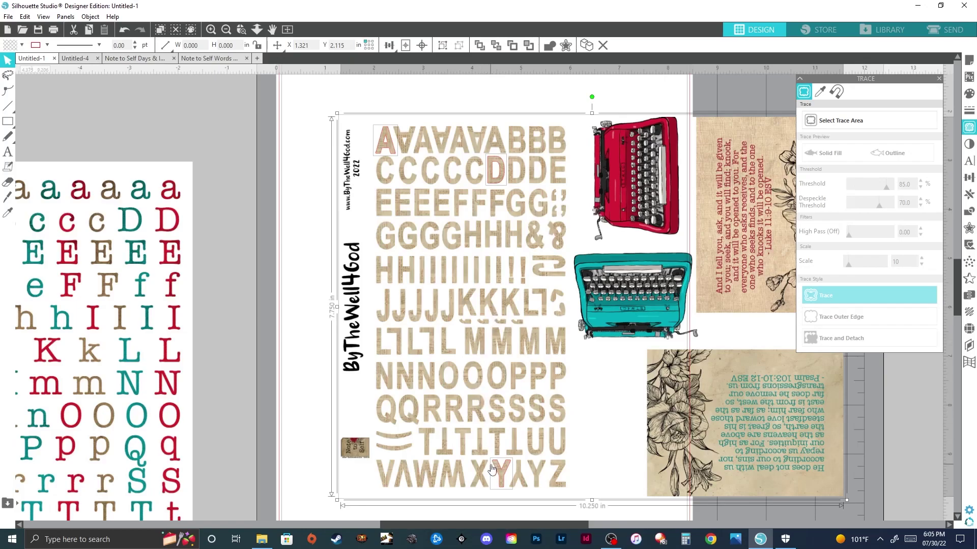
{"action": "left_click", "coordinate": [970, 212]}
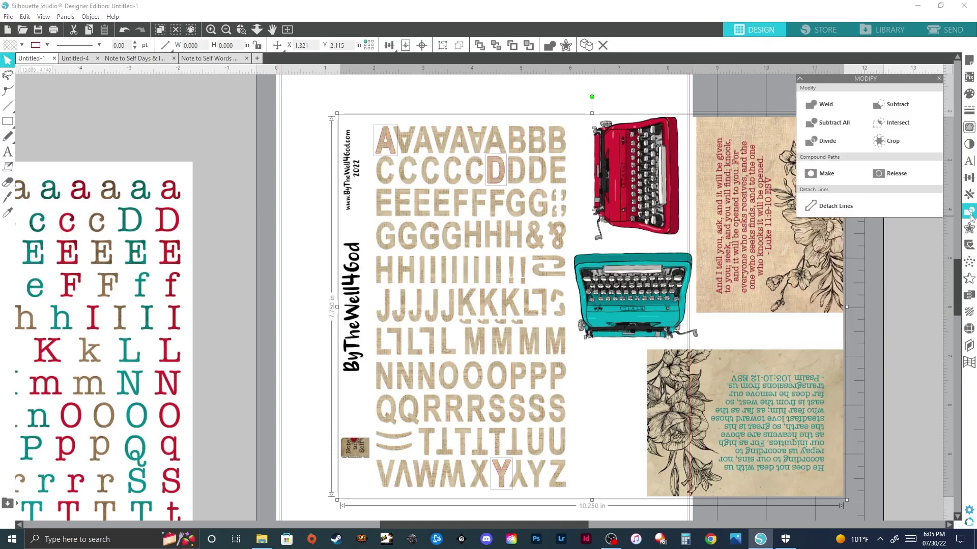
{"action": "left_click", "coordinate": [898, 143]}
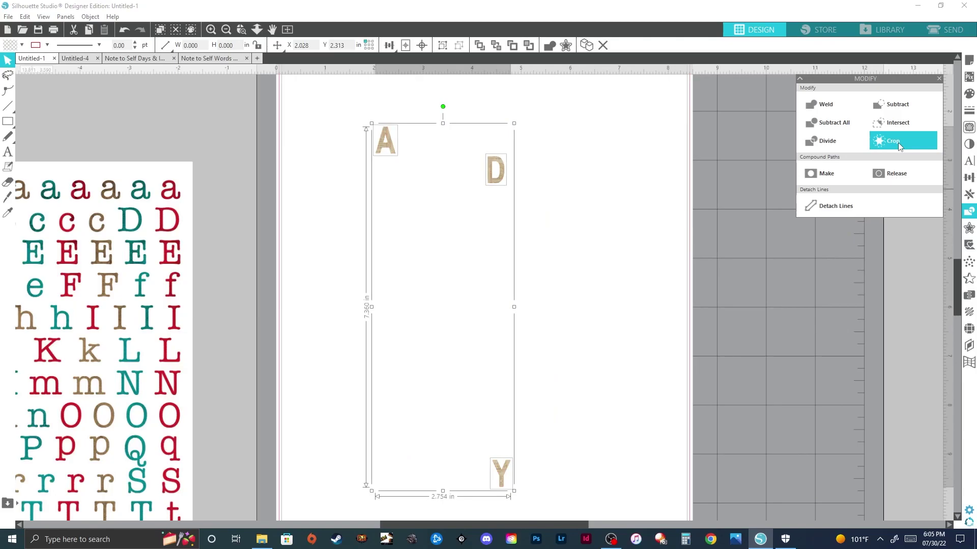
{"action": "left_click", "coordinate": [639, 166]}
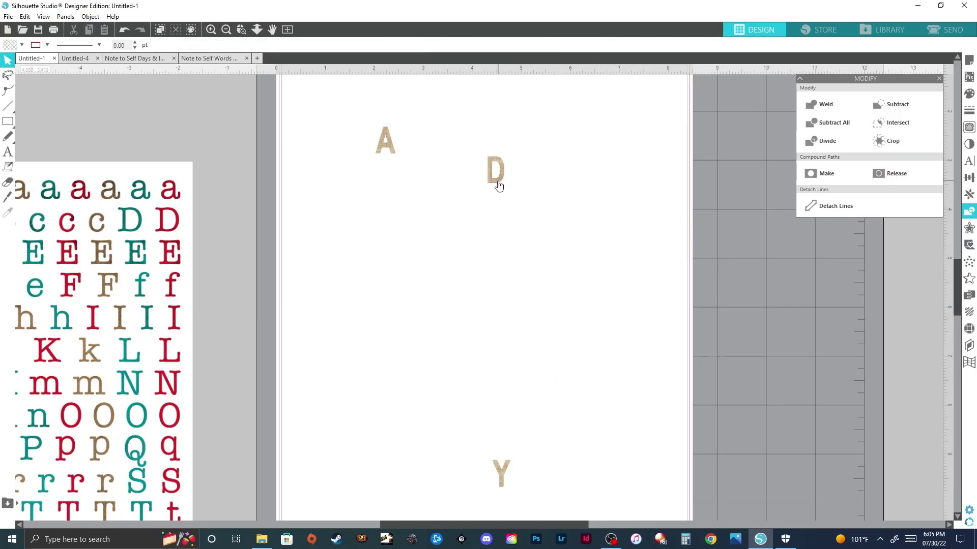
Arrange the cropped letters D, A and Y side by side in a closely spaced row to form the word DAY
{"action": "left_click_drag", "start_coordinate": [499, 185], "coordinate": [371, 154]}
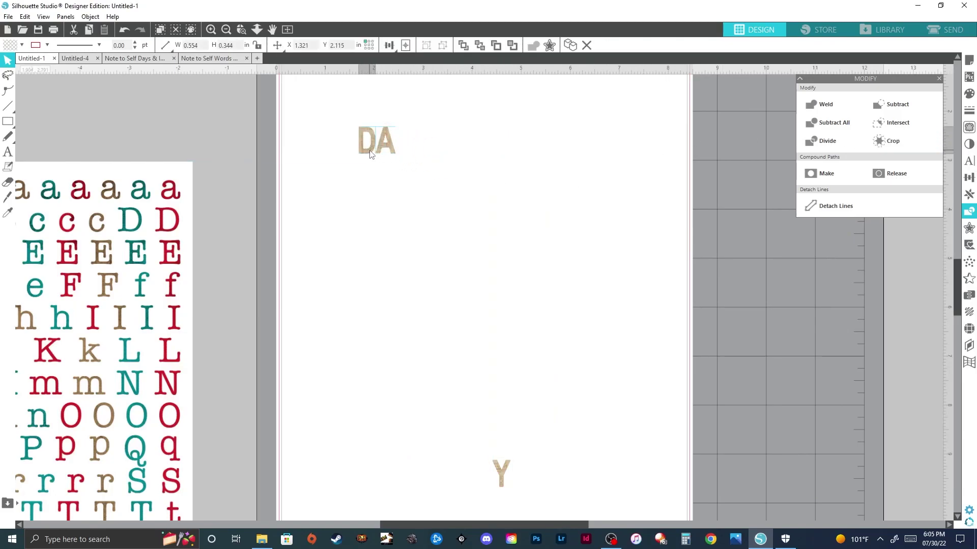
{"action": "left_click_drag", "start_coordinate": [501, 473], "coordinate": [402, 141]}
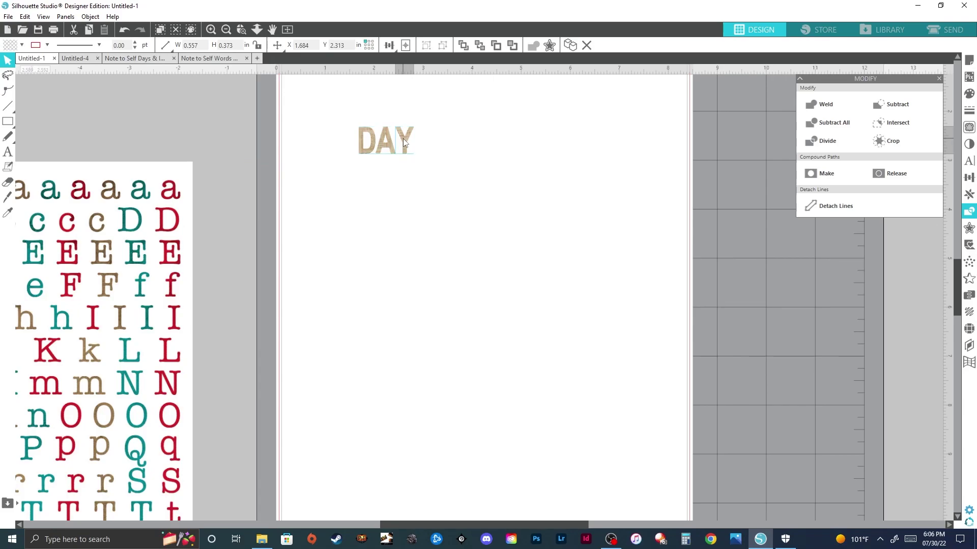
{"action": "left_click_drag", "start_coordinate": [403, 138], "coordinate": [399, 139]}
{"action": "left_click", "coordinate": [435, 148]}
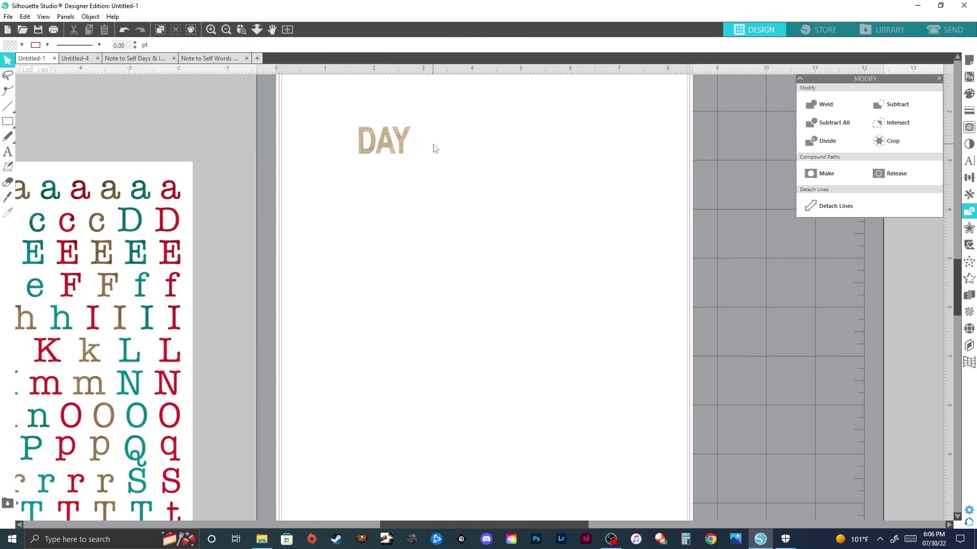
Select the three letters of DAY together and move the word to the page's upper-left corner
{"action": "left_click_drag", "start_coordinate": [434, 146], "coordinate": [353, 125]}
{"action": "scroll", "coordinate": [376, 161], "scroll_direction": "up", "scroll_amount": 3}
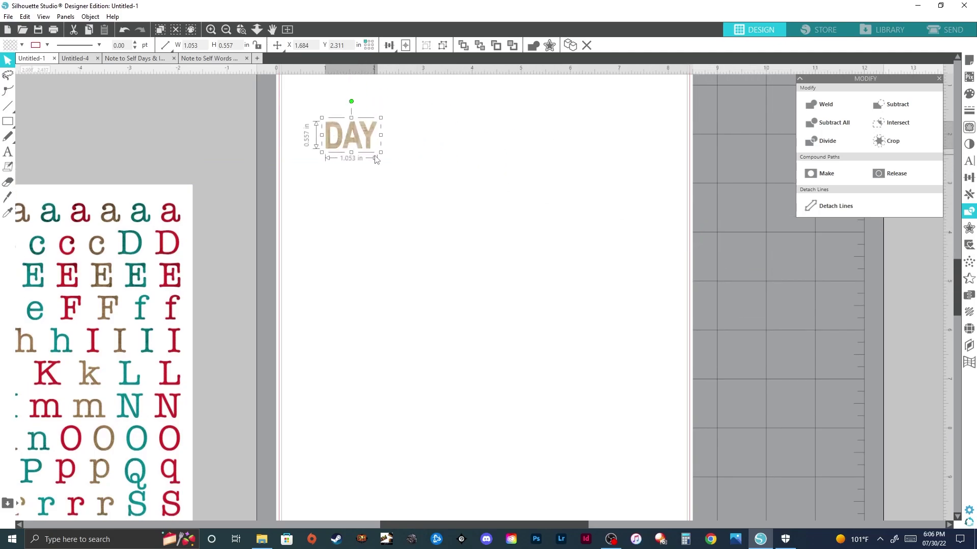
{"action": "left_click_drag", "start_coordinate": [359, 191], "coordinate": [324, 130]}
{"action": "left_click", "coordinate": [360, 234]}
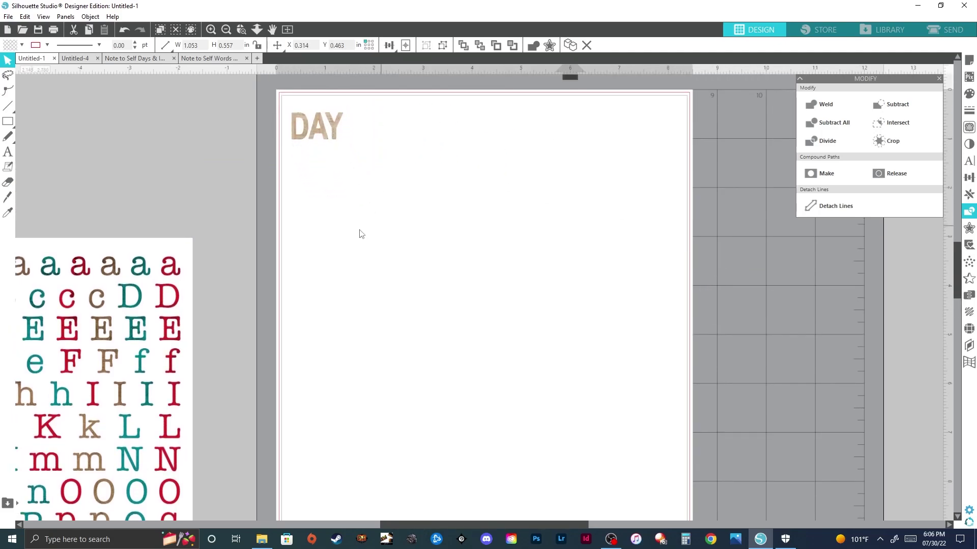
Move the multicolored typewriter alphabet and number sheet over the page, just to the right of the word DAY
{"action": "scroll", "coordinate": [237, 214], "scroll_direction": "down", "scroll_amount": 2}
{"action": "left_click_drag", "start_coordinate": [163, 229], "coordinate": [653, 133]}
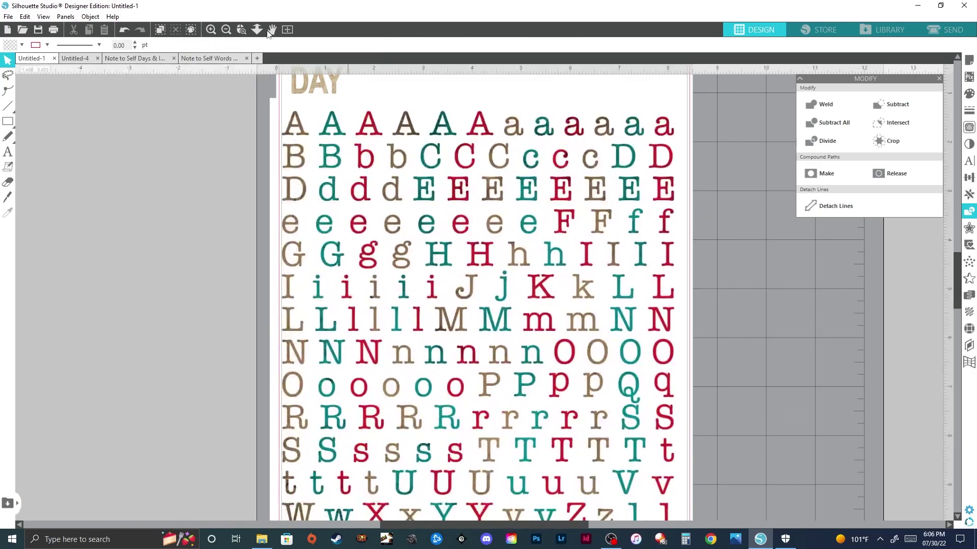
{"action": "left_click", "coordinate": [227, 29]}
{"action": "left_click_drag", "start_coordinate": [456, 296], "coordinate": [518, 224]}
{"action": "key", "text": "Escape"}
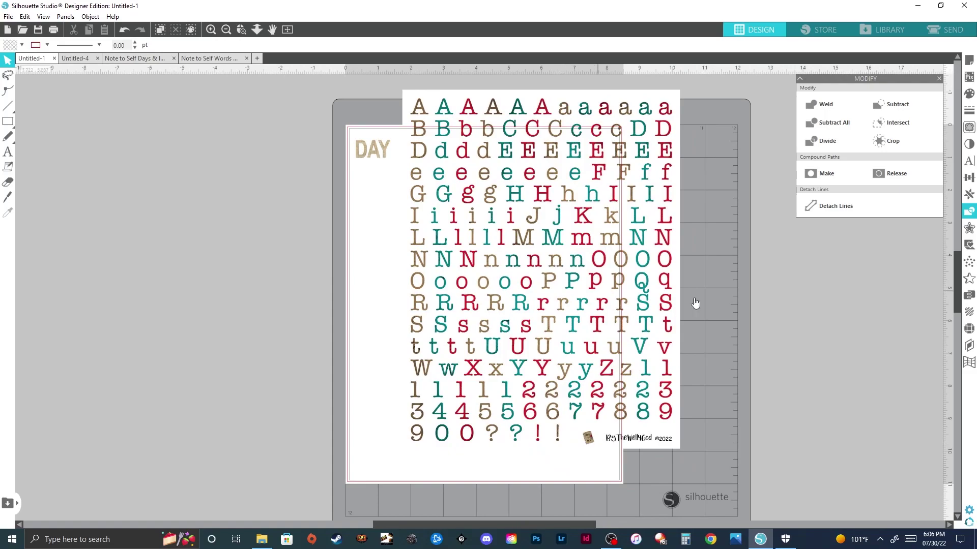
Select a trace area around the three rows of numbers at the bottom of the typewriter alphabet sheet
{"action": "left_click", "coordinate": [969, 127]}
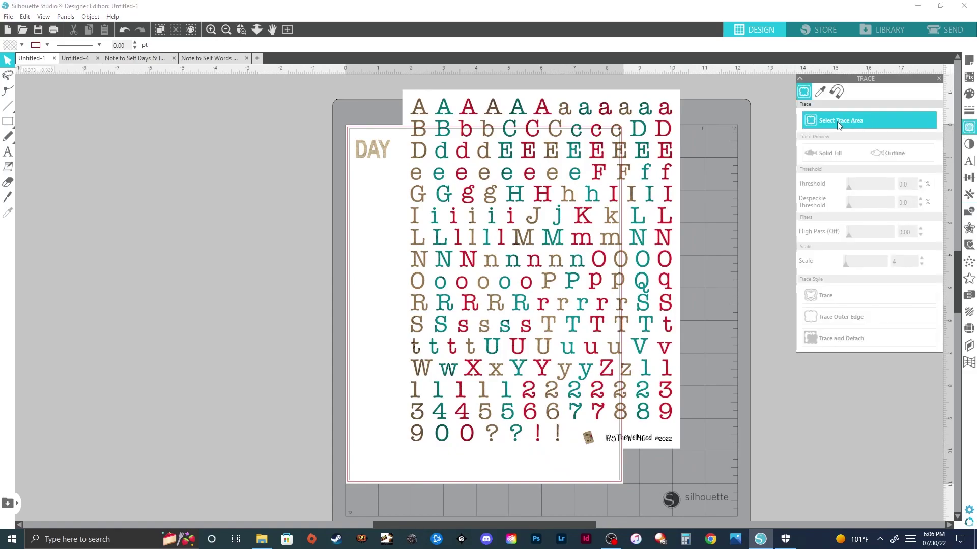
{"action": "left_click", "coordinate": [837, 125]}
{"action": "left_click_drag", "start_coordinate": [406, 379], "coordinate": [679, 447]}
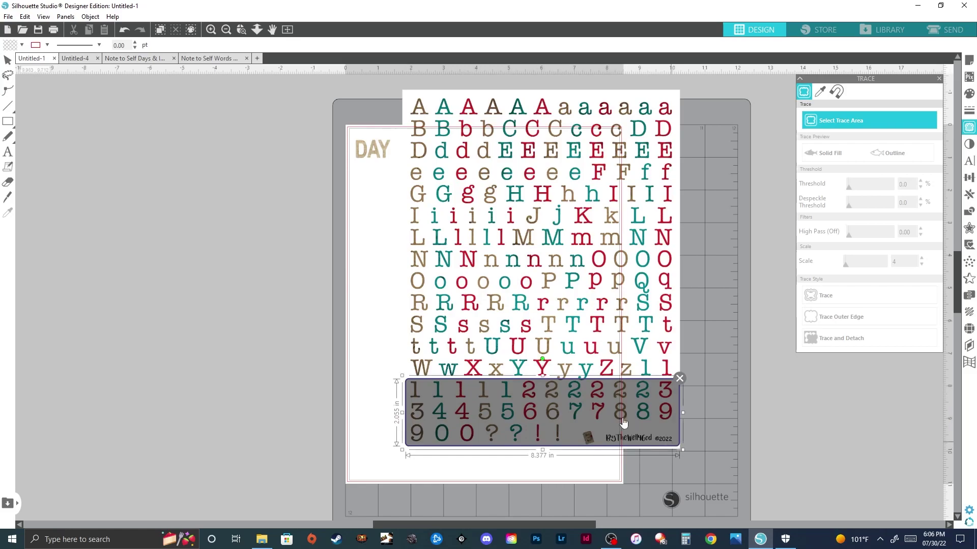
{"action": "left_click_drag", "start_coordinate": [543, 379], "coordinate": [543, 378]}
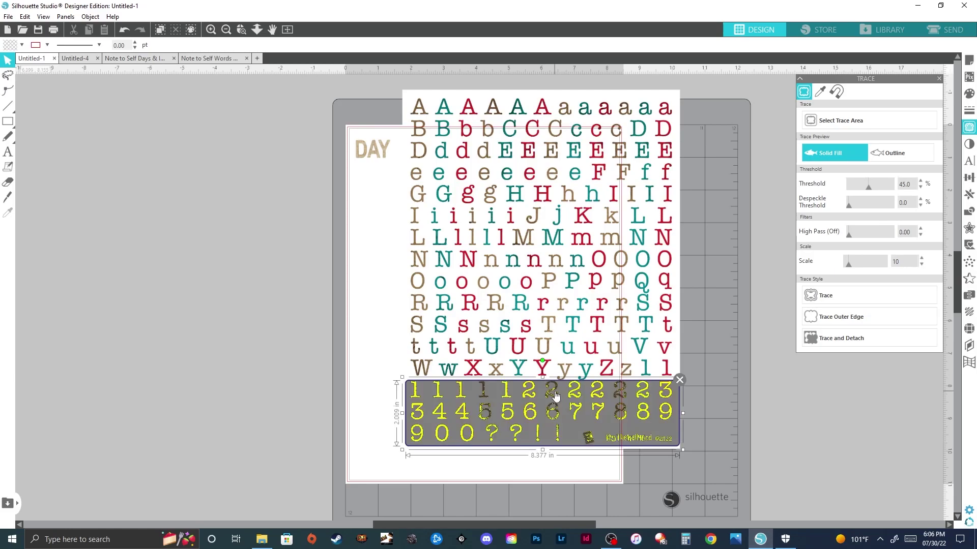
Trace the number rows with the threshold at 69% and the despeckle threshold at 9%
{"action": "left_click", "coordinate": [871, 187]}
{"action": "left_click_drag", "start_coordinate": [872, 189], "coordinate": [878, 190]}
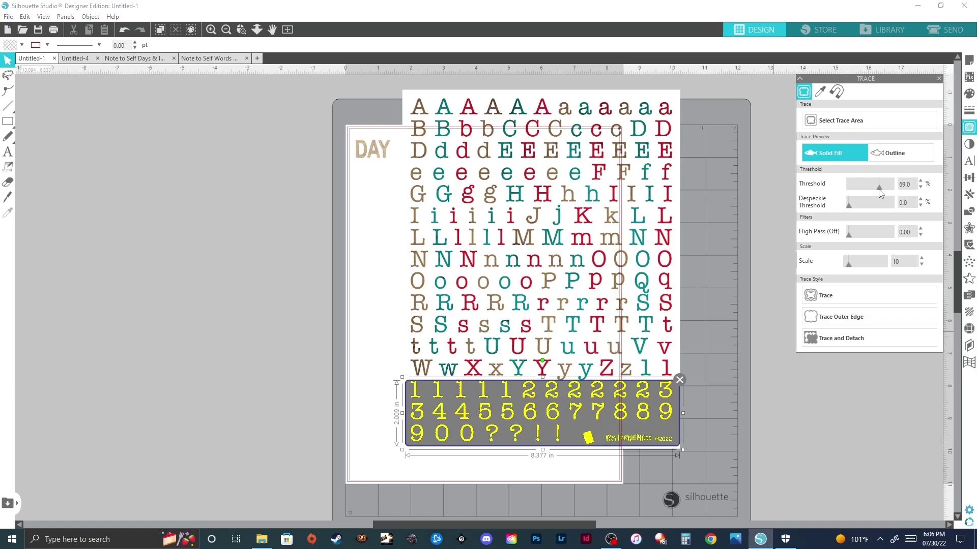
{"action": "left_click", "coordinate": [847, 208]}
{"action": "mouse_move", "coordinate": [852, 208]}
{"action": "left_mouse_down"}
{"action": "mouse_move", "coordinate": [866, 209]}
{"action": "mouse_move", "coordinate": [853, 212]}
{"action": "left_mouse_up"}
{"action": "left_click", "coordinate": [844, 295]}
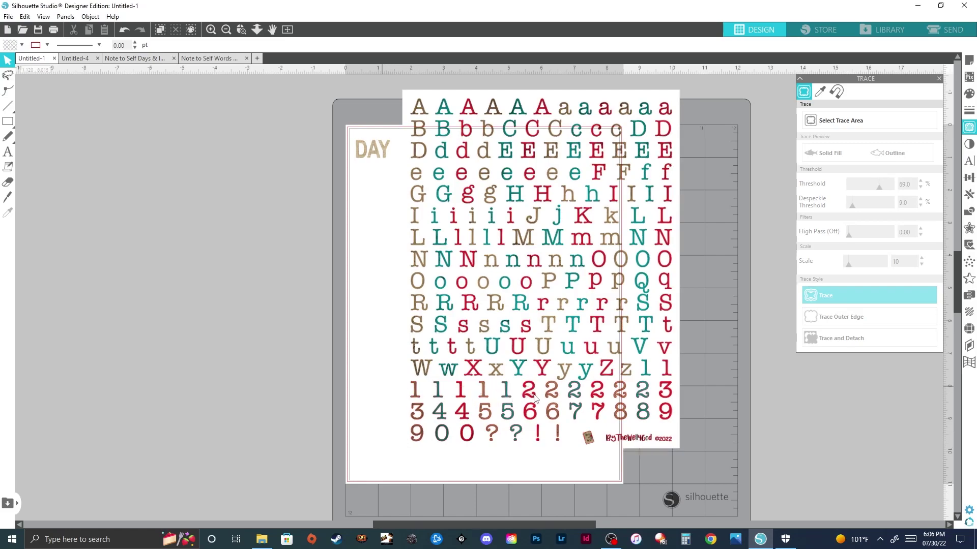
Select the alphabet sheet with its traced outlines and crop it to the number rows
{"action": "left_click", "coordinate": [635, 429]}
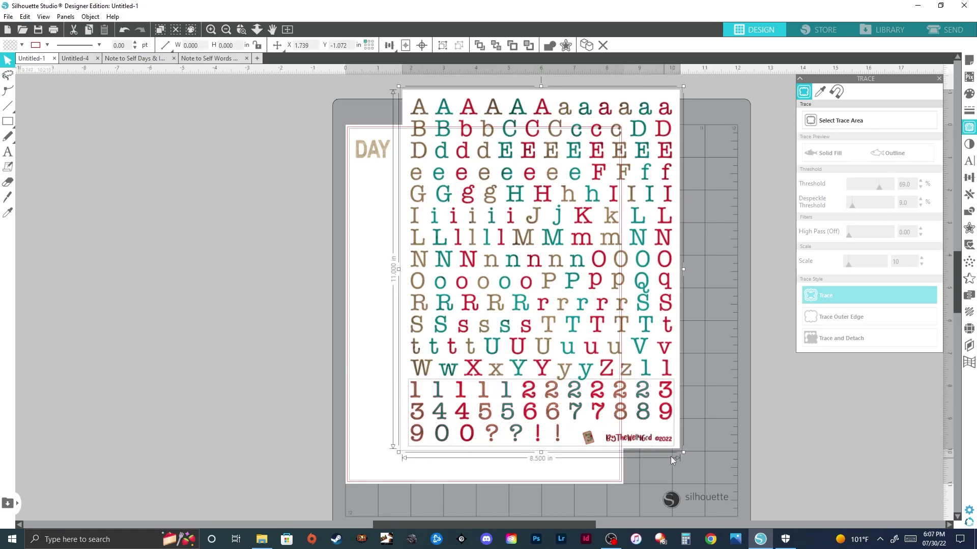
{"action": "left_click", "coordinate": [968, 213]}
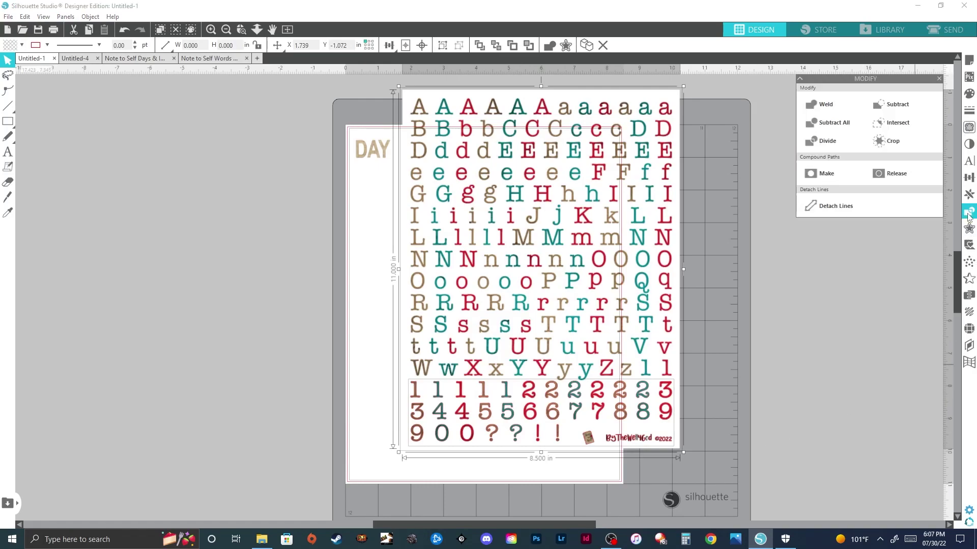
{"action": "left_click", "coordinate": [898, 146]}
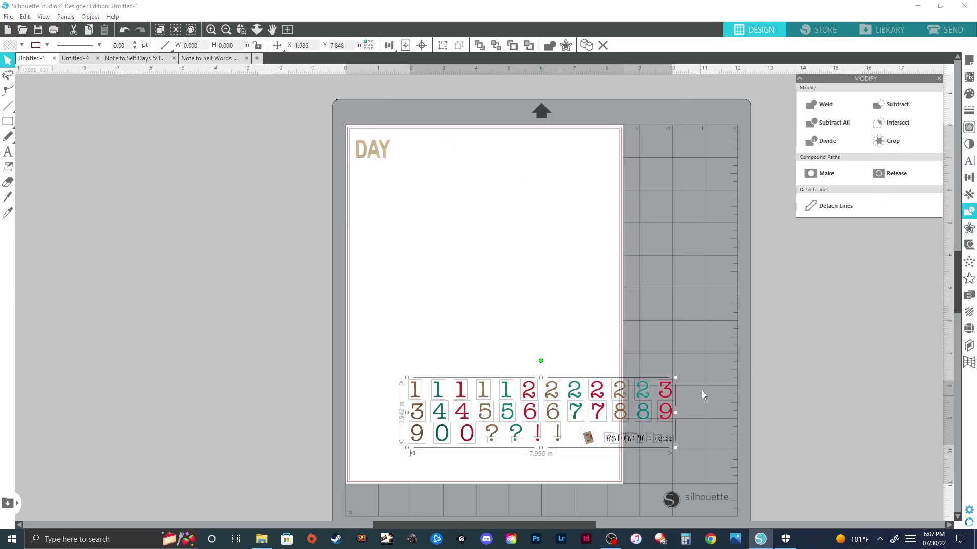
{"action": "left_click", "coordinate": [692, 445]}
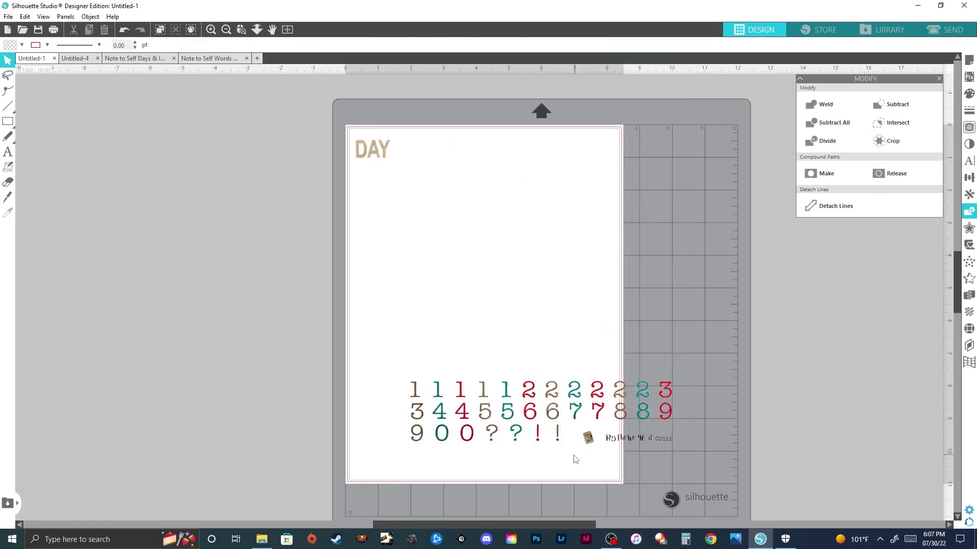
Delete the designer credit with its small picture, and the question marks and exclamation points after the numbers
{"action": "left_click_drag", "start_coordinate": [574, 459], "coordinate": [675, 434]}
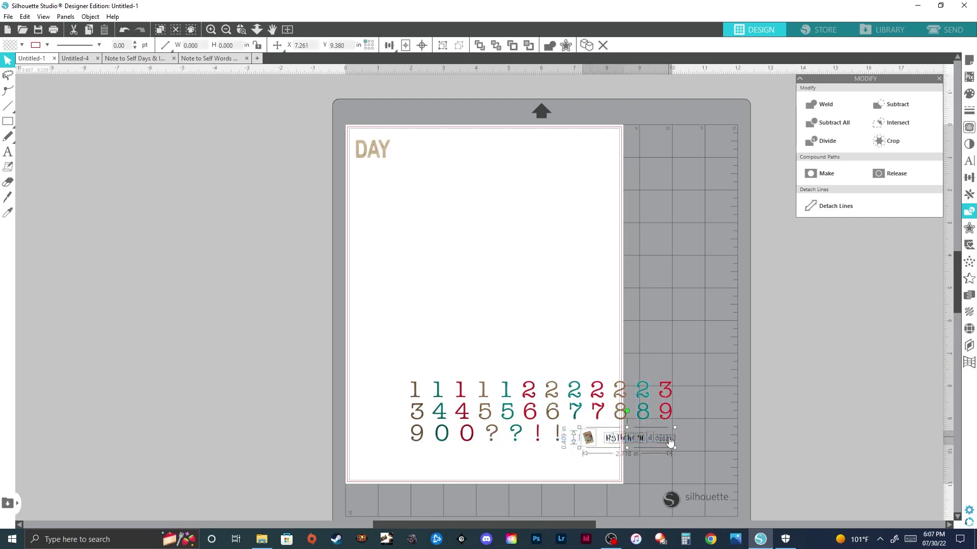
{"action": "key", "text": "Delete"}
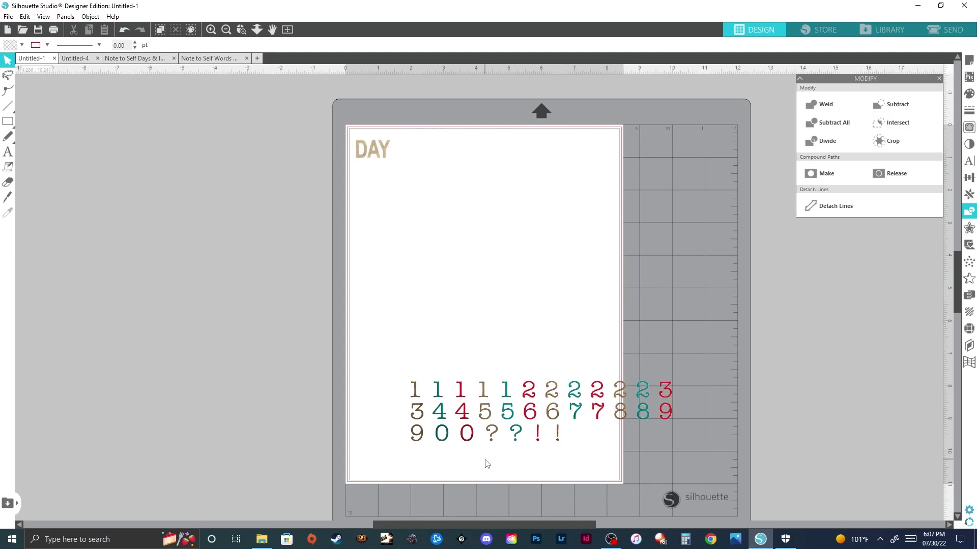
{"action": "left_click_drag", "start_coordinate": [491, 443], "coordinate": [564, 433]}
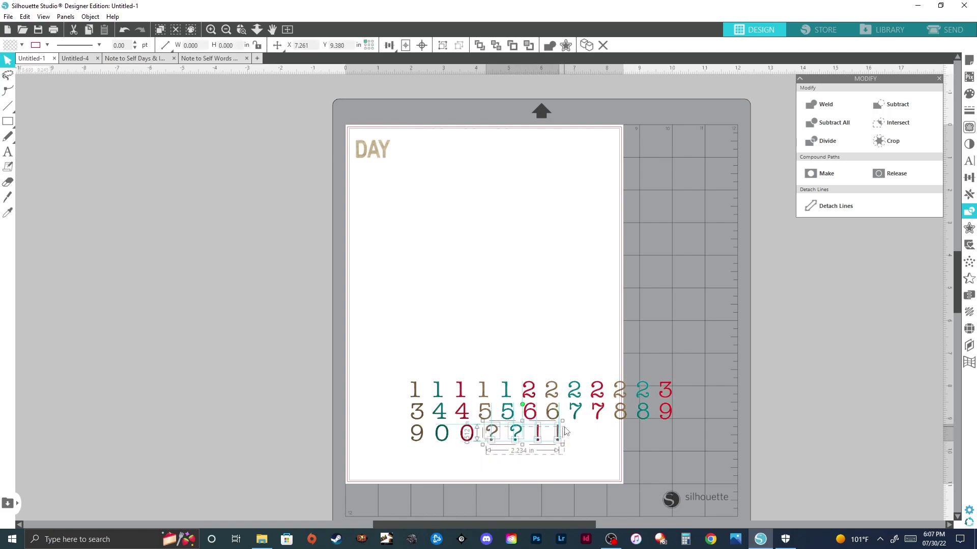
{"action": "key", "text": "Delete"}
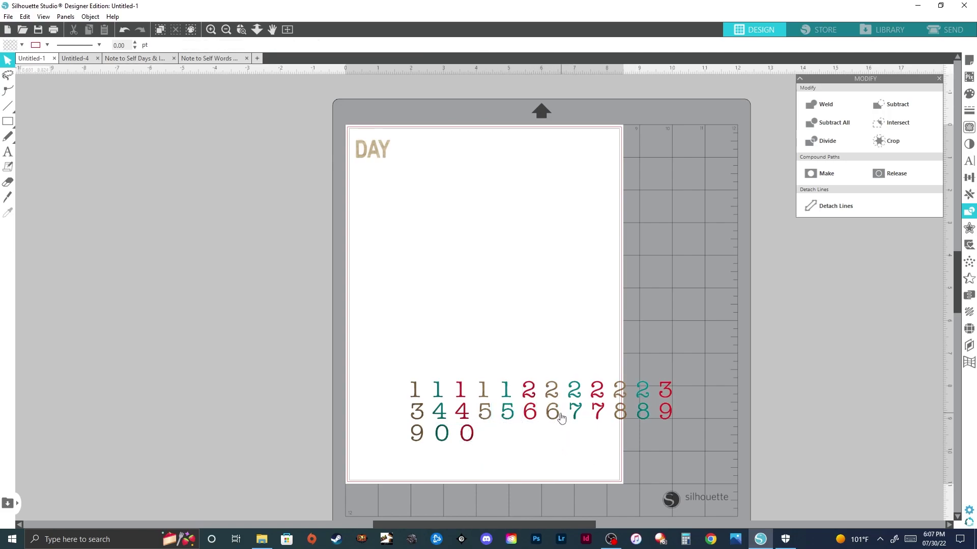
Move the brown number 1 beside the word DAY and group them into the title DAY 1
{"action": "mouse_move", "coordinate": [416, 399]}
{"action": "left_mouse_down"}
{"action": "mouse_move", "coordinate": [418, 301]}
{"action": "mouse_move", "coordinate": [400, 158]}
{"action": "left_mouse_up"}
{"action": "left_click", "coordinate": [399, 154]}
{"action": "left_click", "coordinate": [358, 150]}
{"action": "key", "text": "i"}
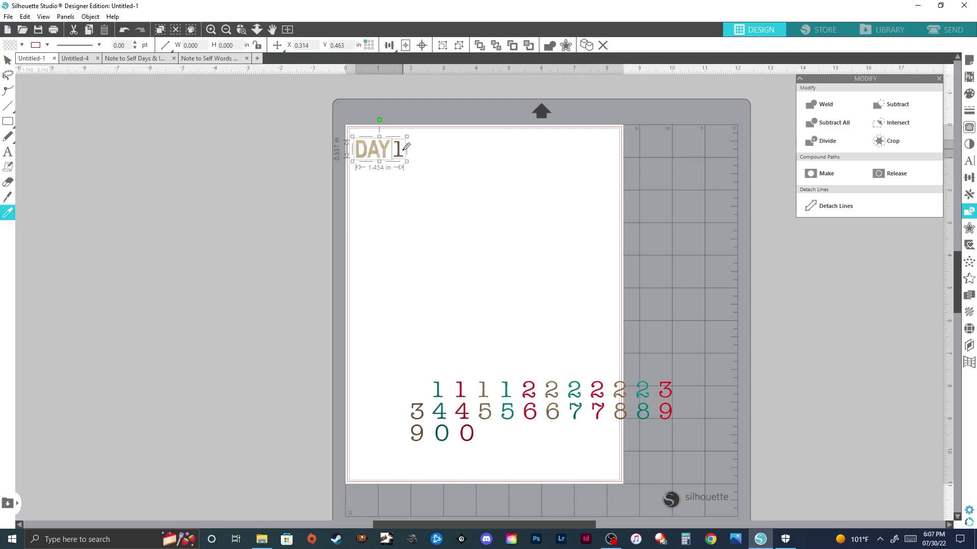
{"action": "left_click", "coordinate": [404, 148]}
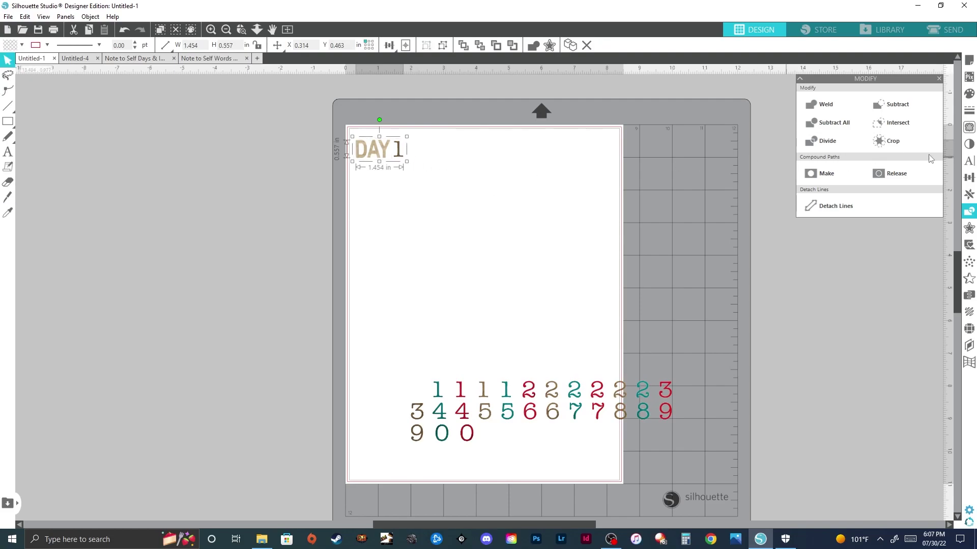
Replicate the DAY 1 title downward with three copies, plus one more duplicate below, for a column of five
{"action": "left_click", "coordinate": [968, 178]}
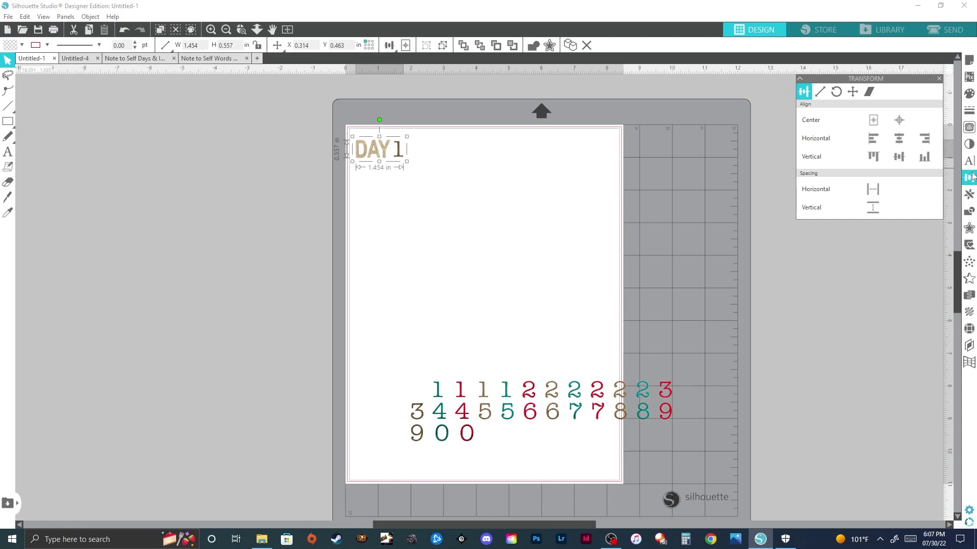
{"action": "left_click", "coordinate": [969, 194]}
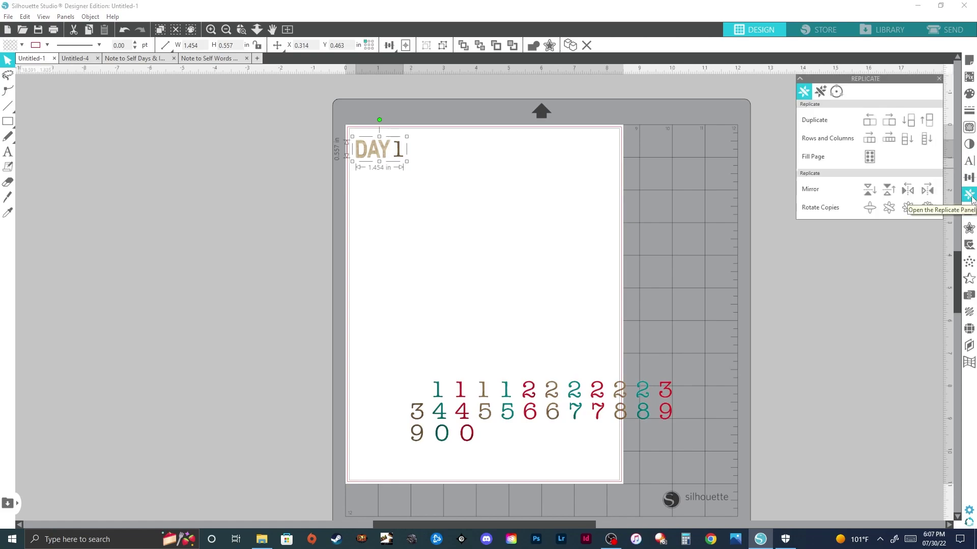
{"action": "left_click", "coordinate": [928, 144]}
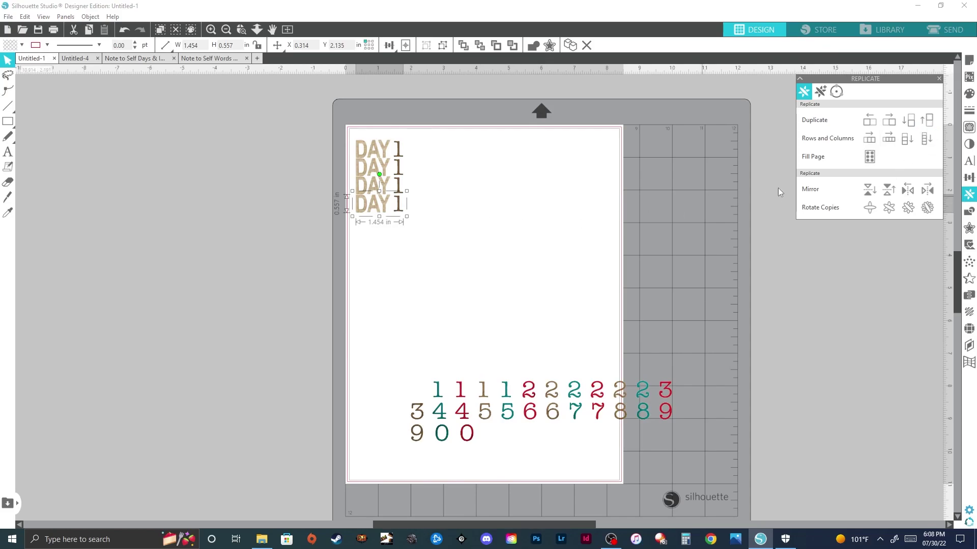
{"action": "left_click", "coordinate": [909, 120]}
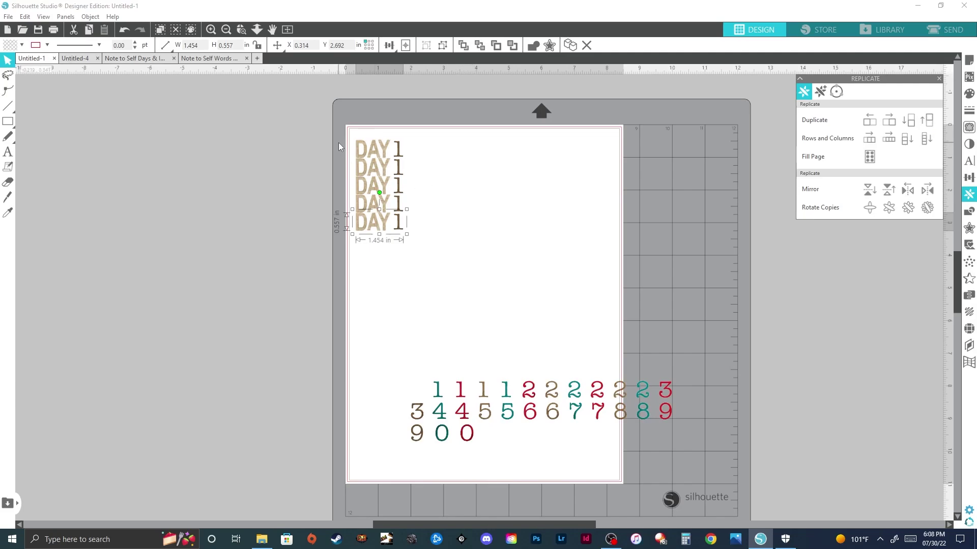
Move the four copies of the title further down to open gaps between the rows of the column
{"action": "left_click_drag", "start_coordinate": [337, 167], "coordinate": [396, 223]}
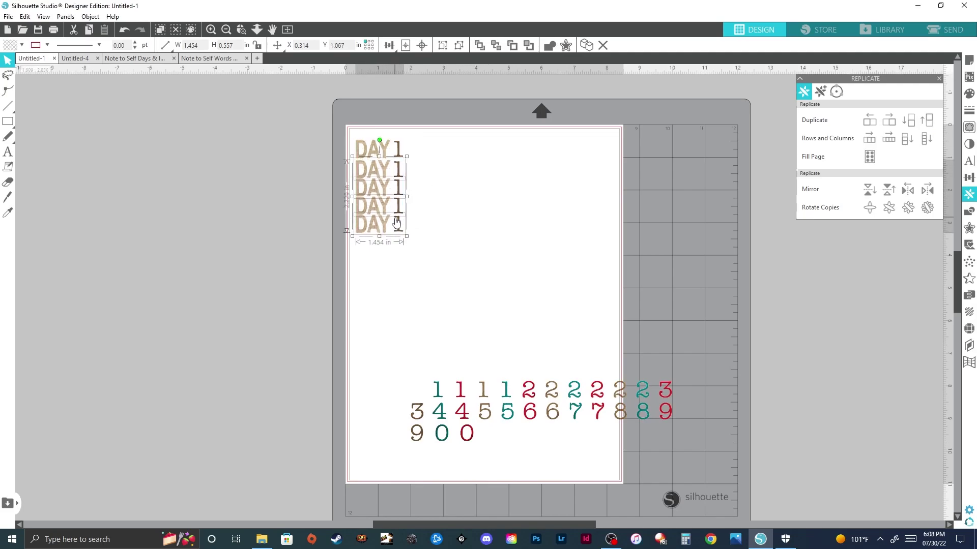
{"action": "left_click", "coordinate": [428, 215]}
{"action": "left_click_drag", "start_coordinate": [327, 188], "coordinate": [387, 247]}
{"action": "left_click", "coordinate": [436, 217]}
{"action": "left_click", "coordinate": [432, 234]}
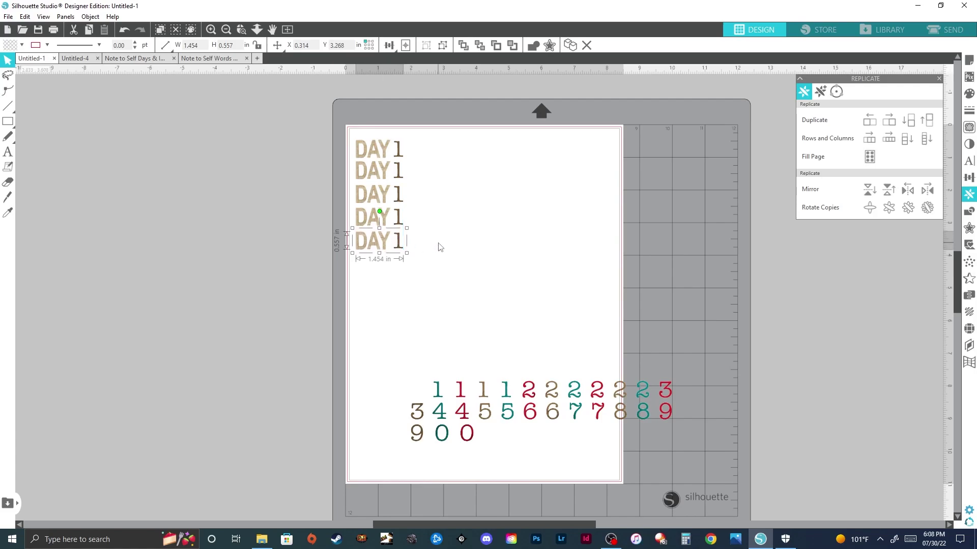
Move the topmost DAY 1 title slightly upward to match the spacing of the rows below
{"action": "left_click", "coordinate": [379, 155]}
{"action": "left_click_drag", "start_coordinate": [379, 154], "coordinate": [377, 154]}
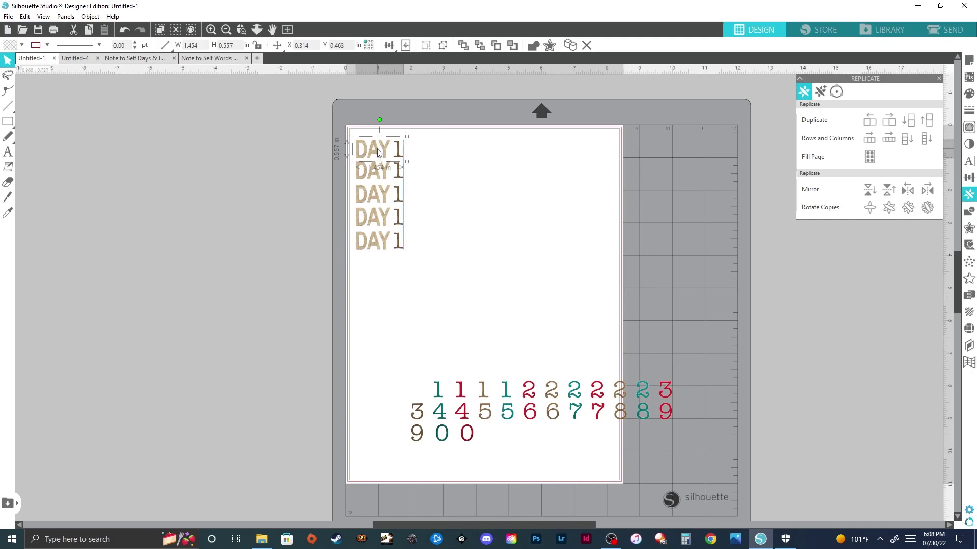
{"action": "left_click", "coordinate": [431, 158]}
{"action": "left_click", "coordinate": [375, 157]}
{"action": "left_click", "coordinate": [419, 149]}
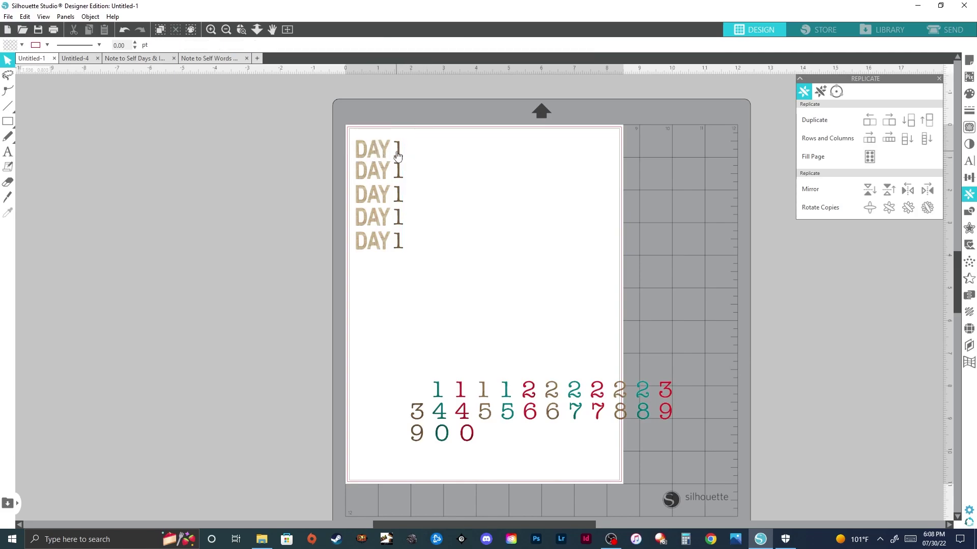
{"action": "left_click", "coordinate": [398, 153]}
{"action": "key", "text": "Up"}
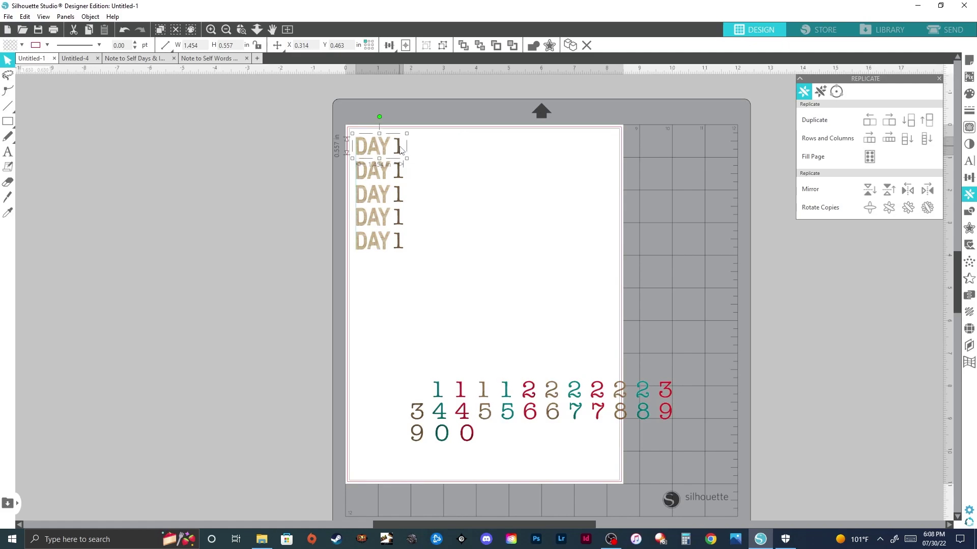
{"action": "left_click", "coordinate": [438, 200]}
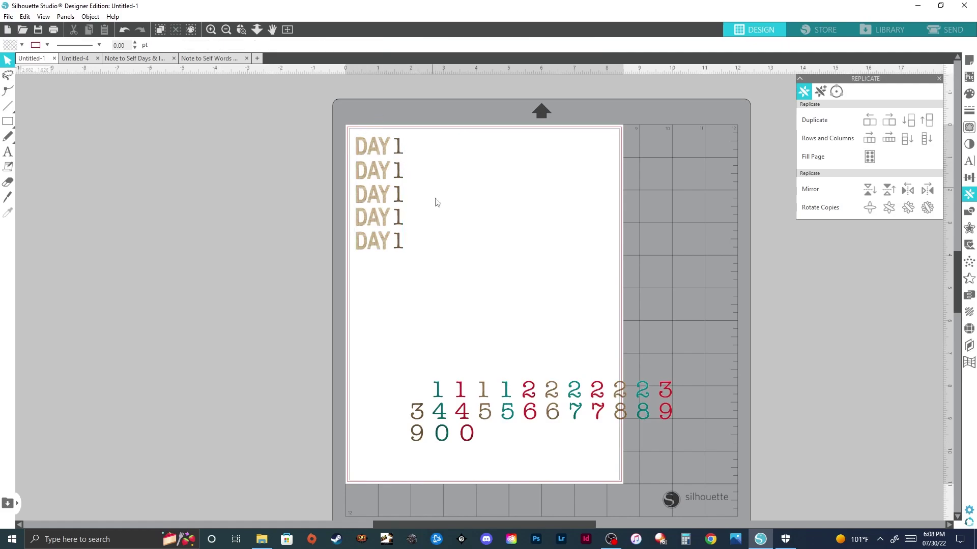
Copy the column of five DAY 1 titles and place two pasted copies beside it as second and third columns
{"action": "left_click", "coordinate": [375, 250]}
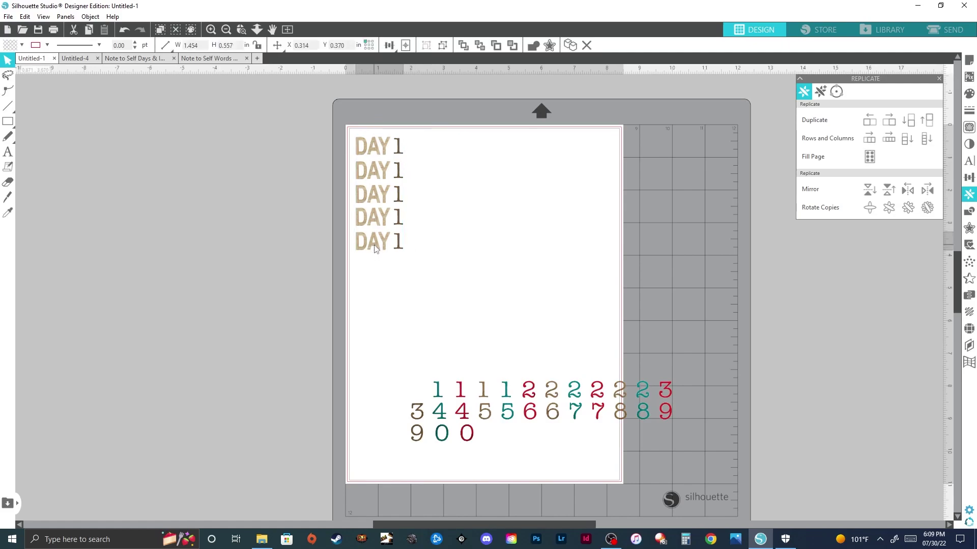
{"action": "left_click_drag", "start_coordinate": [324, 134], "coordinate": [410, 251]}
{"action": "key", "text": "ctrl+c"}
{"action": "key", "text": "ctrl+v"}
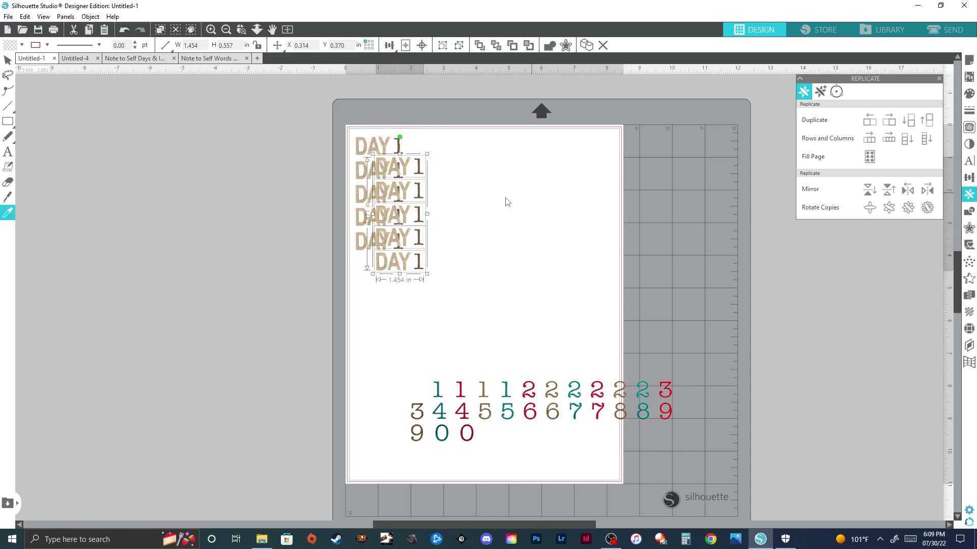
{"action": "left_click_drag", "start_coordinate": [407, 175], "coordinate": [463, 155]}
{"action": "key", "text": "ctrl+v"}
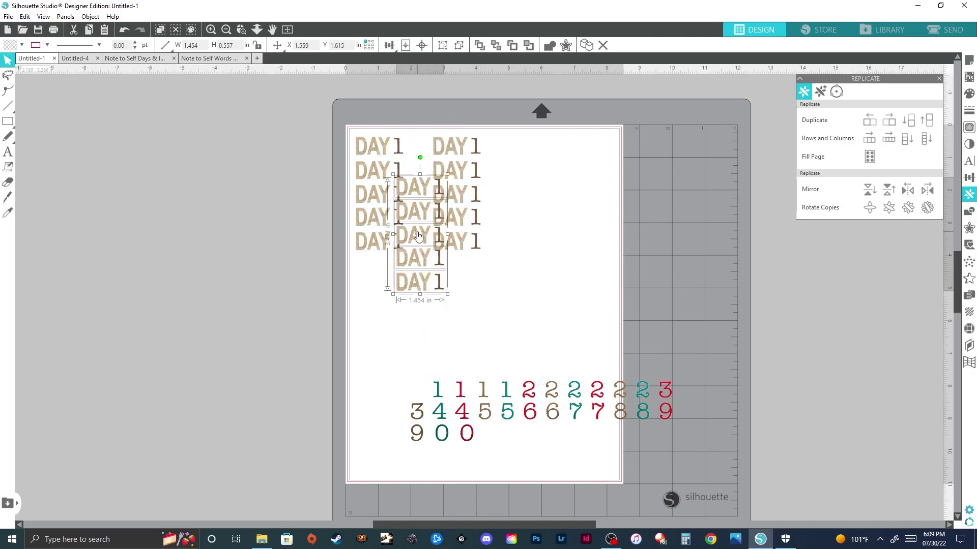
{"action": "left_click_drag", "start_coordinate": [418, 236], "coordinate": [535, 196]}
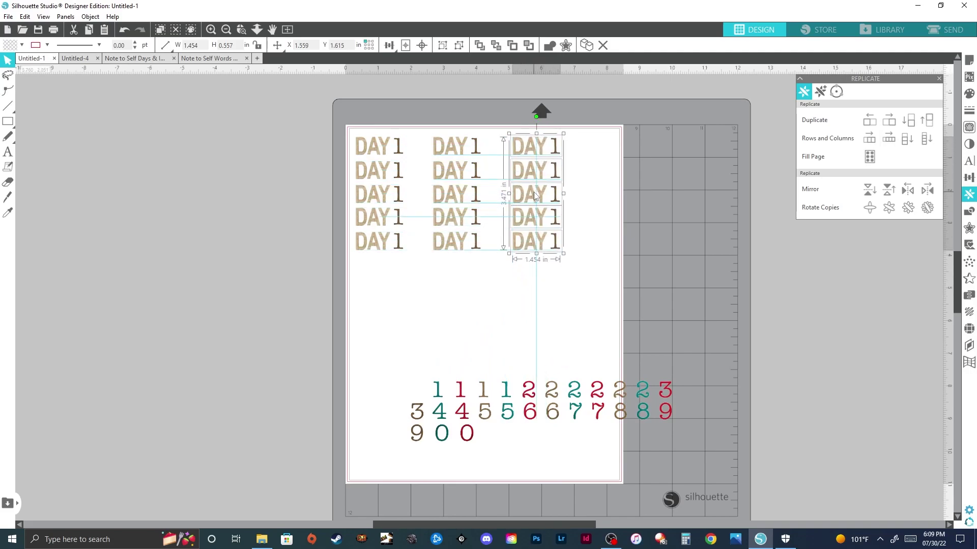
{"action": "left_click_drag", "start_coordinate": [534, 196], "coordinate": [534, 196]}
Delete the lowest DAY 1 title from the third column
{"action": "left_click", "coordinate": [521, 275]}
{"action": "left_click", "coordinate": [518, 248]}
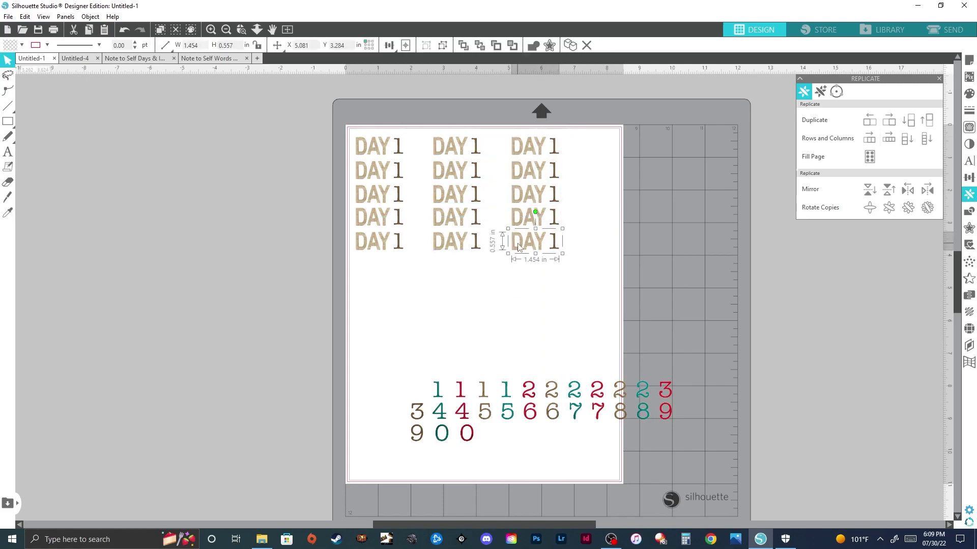
{"action": "key", "text": "Delete"}
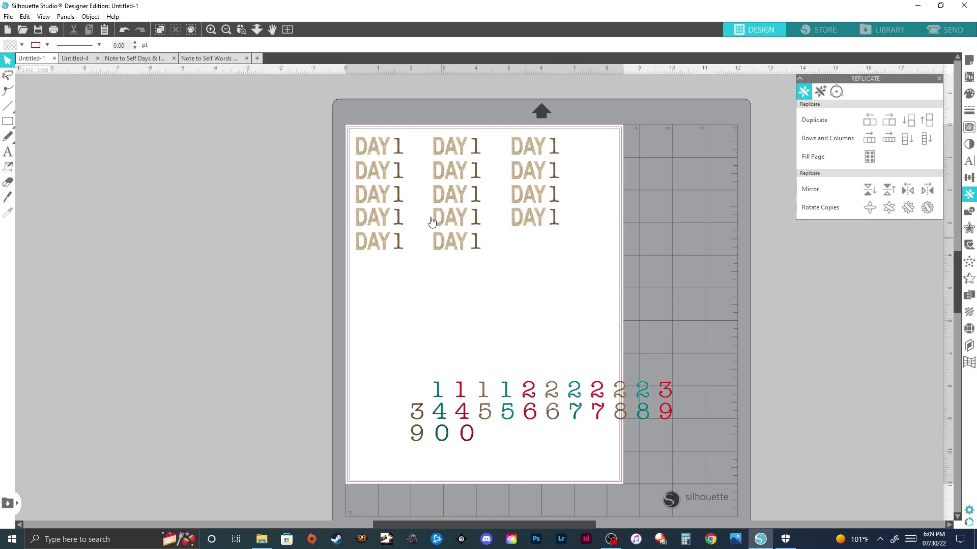
{"action": "left_click", "coordinate": [401, 173]}
{"action": "right_click", "coordinate": [400, 175]}
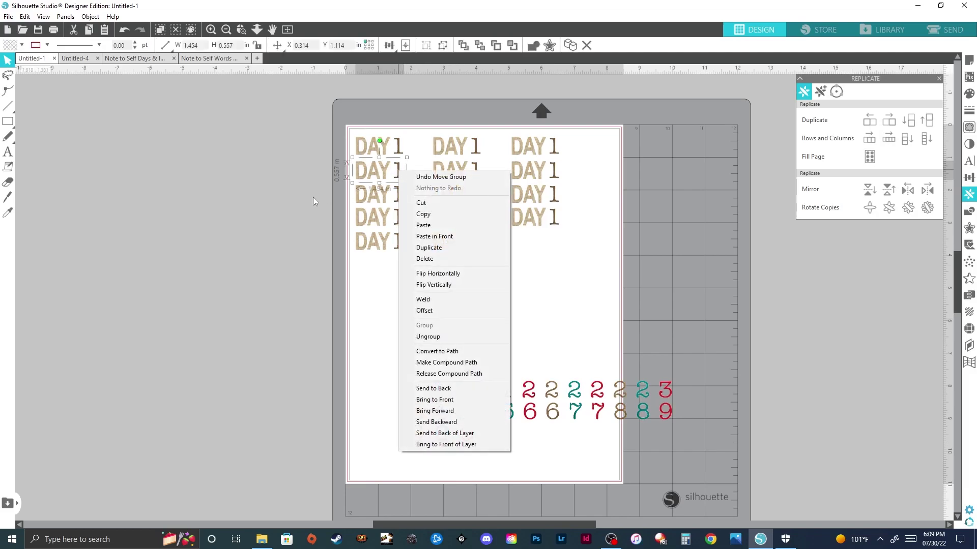
{"action": "left_click", "coordinate": [315, 188]}
Ungroup all the DAY 1 titles in the three columns so the words and numbers can be moved separately
{"action": "left_click_drag", "start_coordinate": [305, 179], "coordinate": [571, 231]}
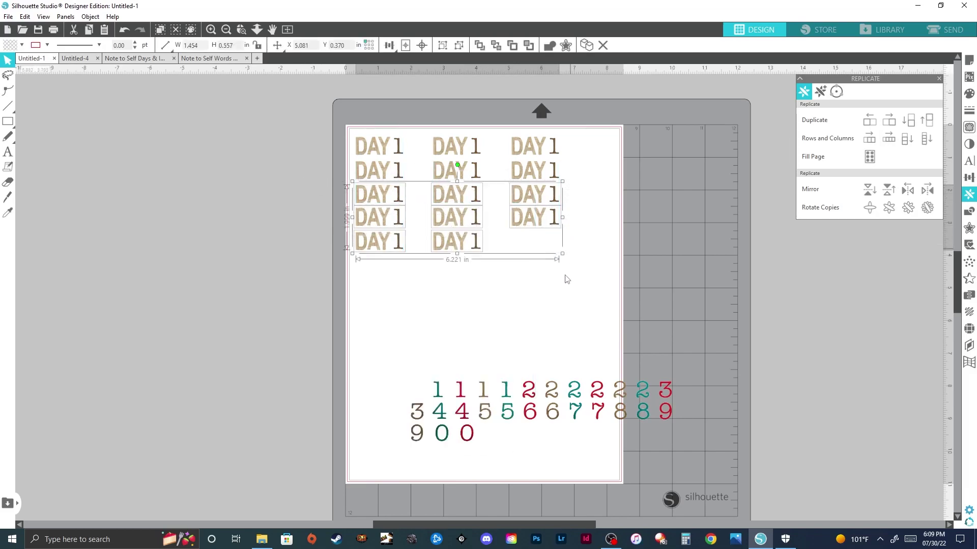
{"action": "left_click_drag", "start_coordinate": [333, 139], "coordinate": [582, 252]}
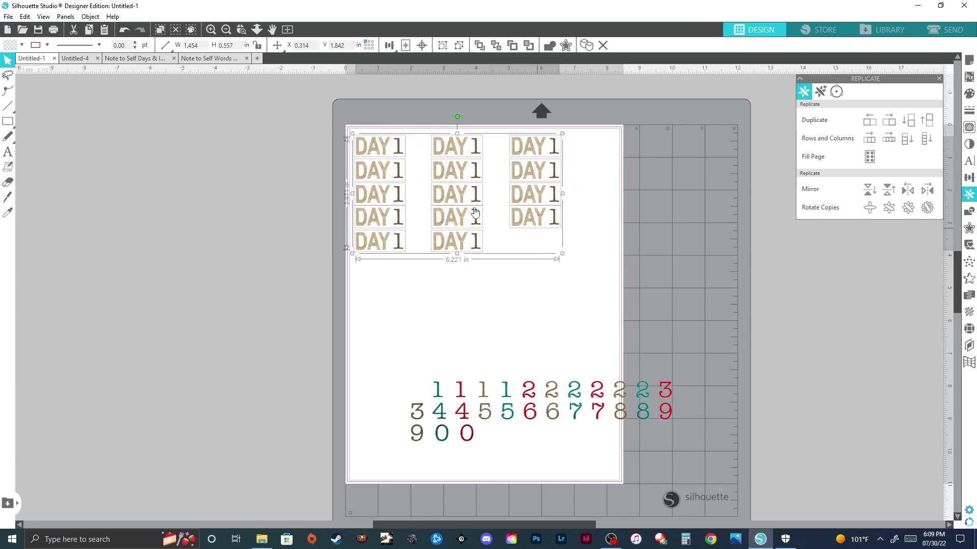
{"action": "right_click", "coordinate": [457, 198]}
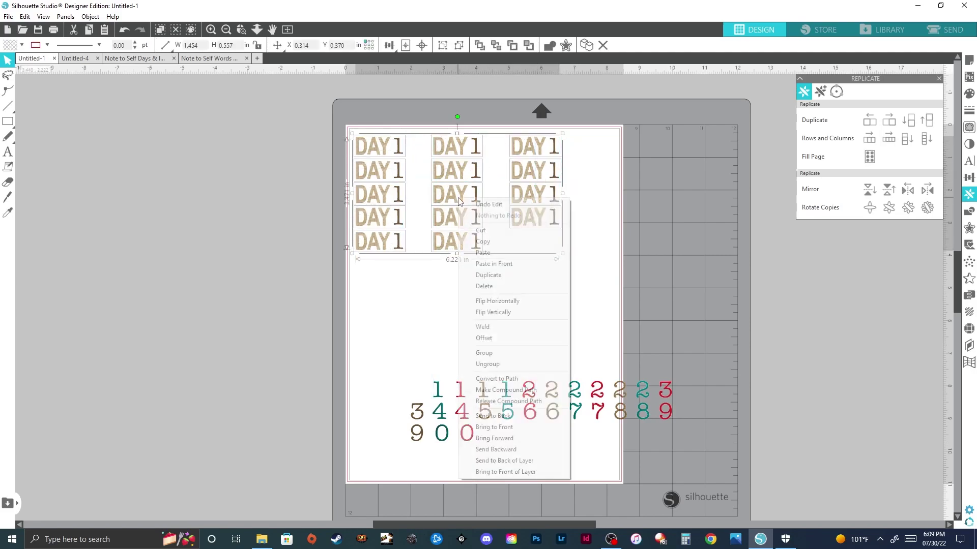
{"action": "left_click", "coordinate": [492, 365]}
{"action": "left_click", "coordinate": [457, 320]}
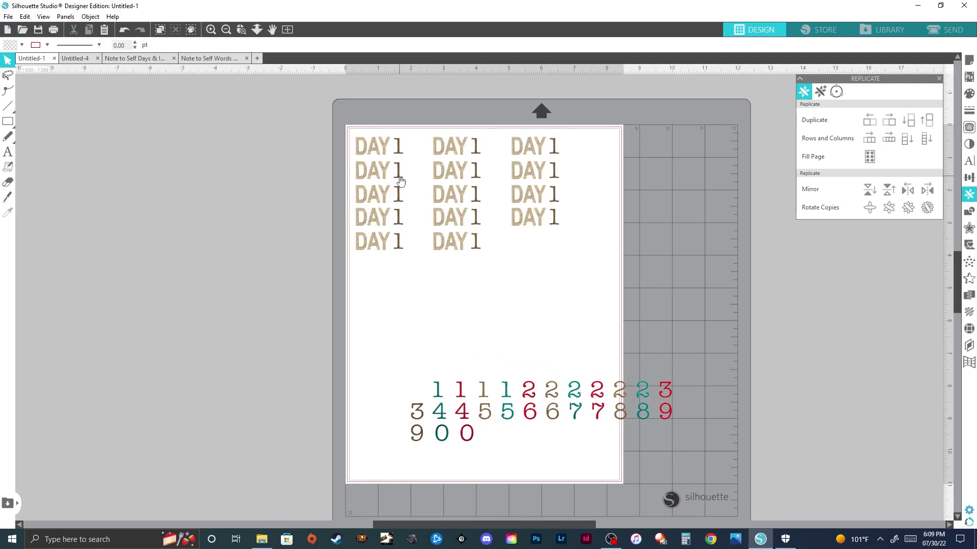
Replace the 1 in the first column's second, third and fourth titles with the numbers 2, 3 and 4
{"action": "left_click_drag", "start_coordinate": [401, 181], "coordinate": [420, 391]}
{"action": "left_click_drag", "start_coordinate": [529, 399], "coordinate": [402, 223]}
{"action": "left_click", "coordinate": [410, 257]}
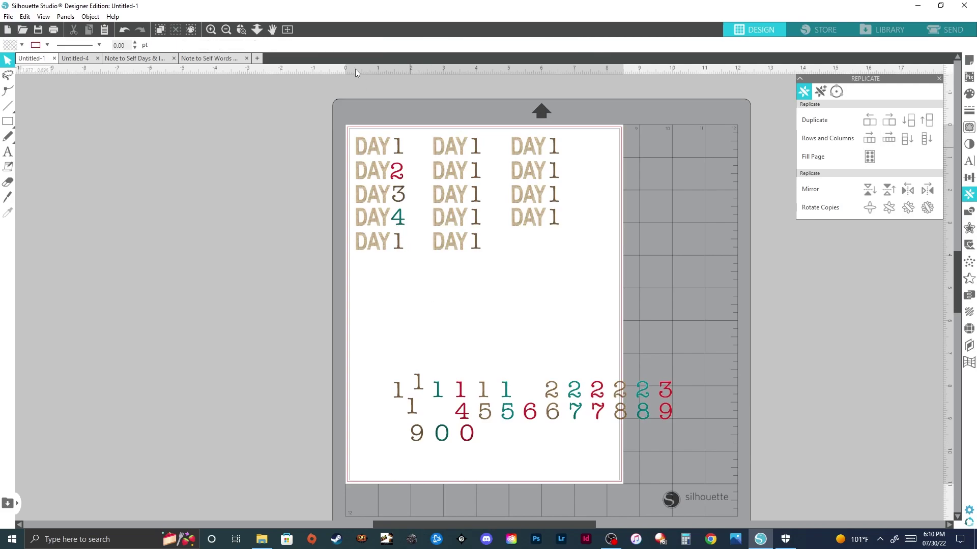
View the finished Note to Self Days & Icons sheet, and delete all titles and numbers from Untitled-1
{"action": "left_click", "coordinate": [161, 59]}
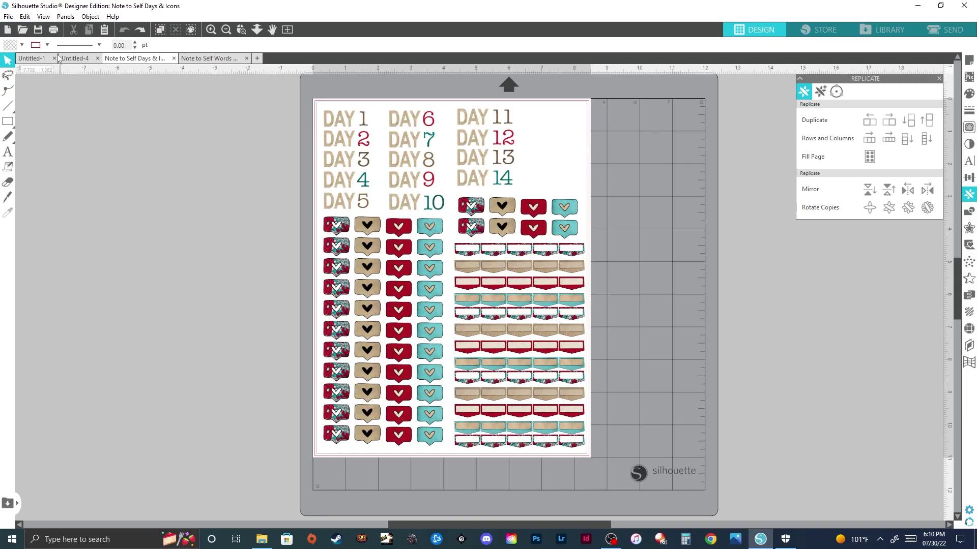
{"action": "left_click", "coordinate": [32, 59]}
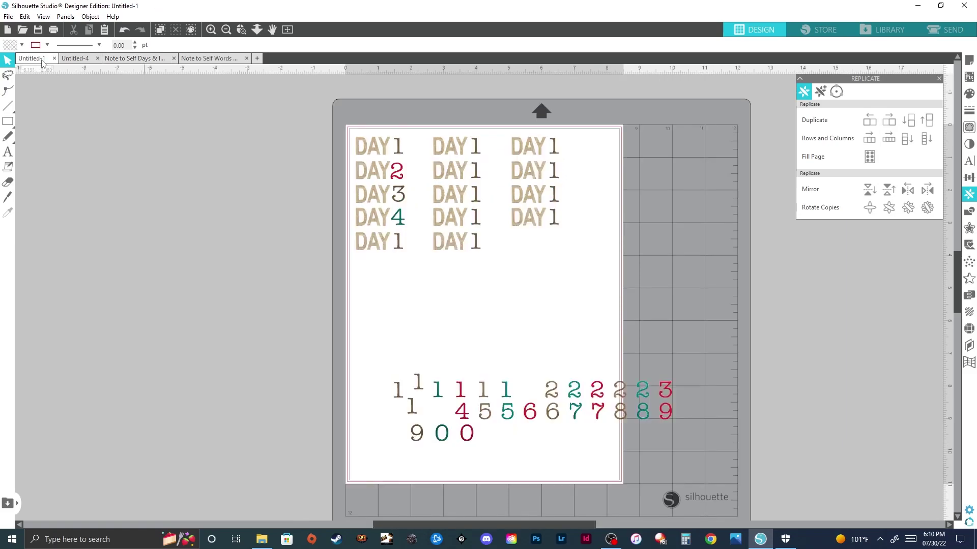
{"action": "left_click_drag", "start_coordinate": [421, 135], "coordinate": [698, 460]}
{"action": "key", "text": "Delete"}
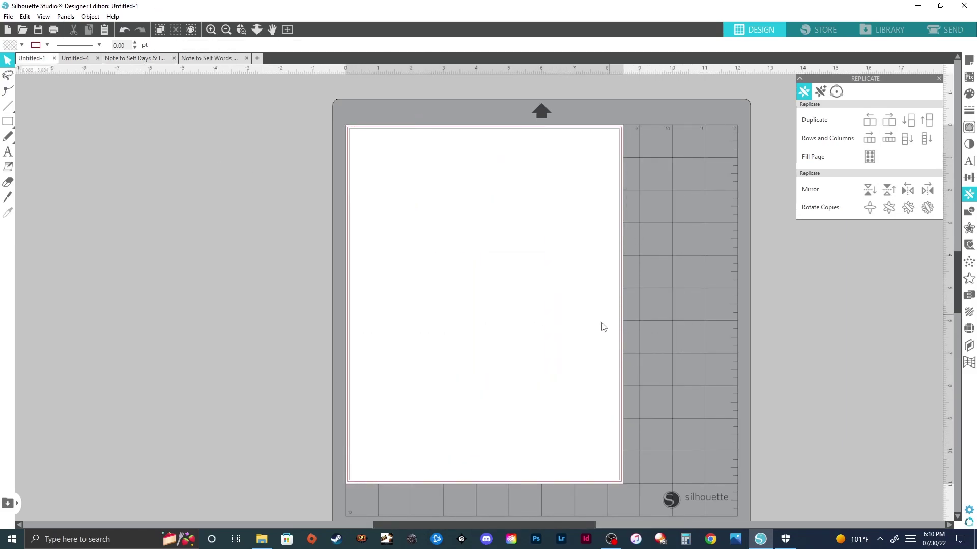
Bring Note_to_Self_Bonus_Digital_01 from the BTW4G Printables folder into Untitled-1 and place it beside the page
{"action": "left_click", "coordinate": [261, 540]}
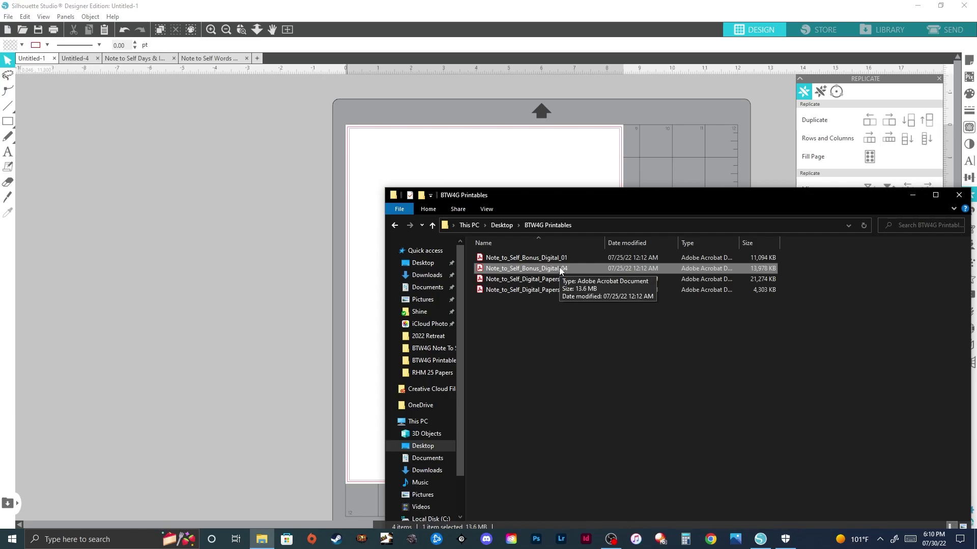
{"action": "left_click", "coordinate": [558, 258]}
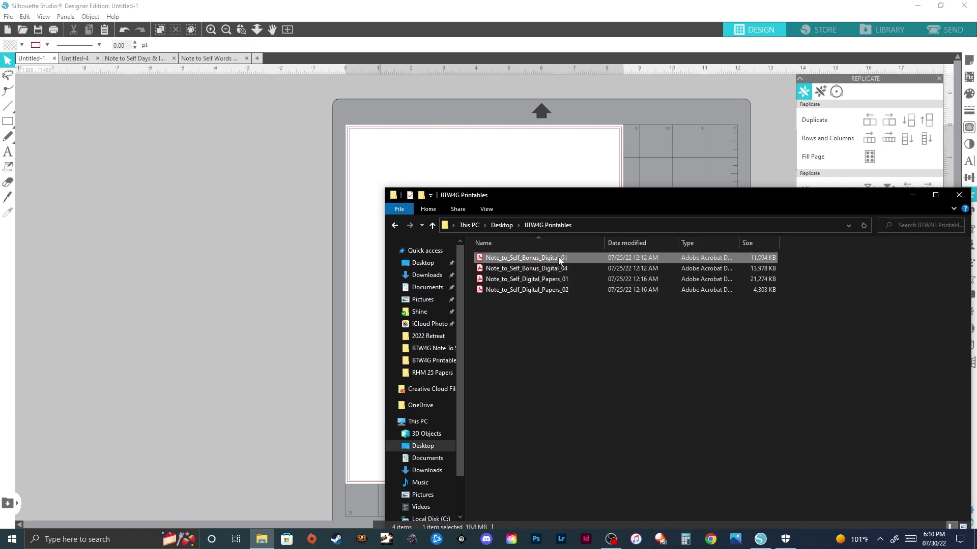
{"action": "left_click_drag", "start_coordinate": [559, 260], "coordinate": [271, 227]}
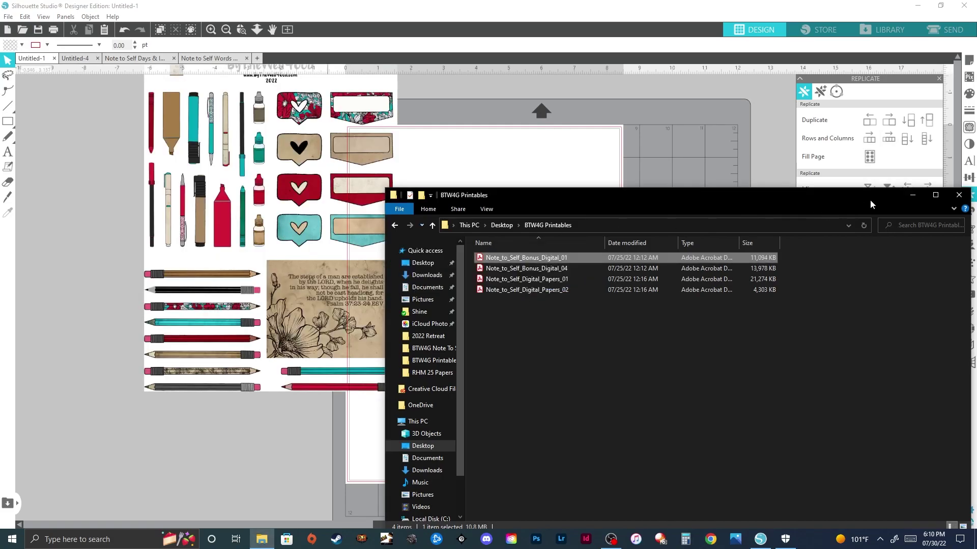
{"action": "left_click", "coordinate": [915, 196]}
{"action": "left_click_drag", "start_coordinate": [304, 199], "coordinate": [235, 273]}
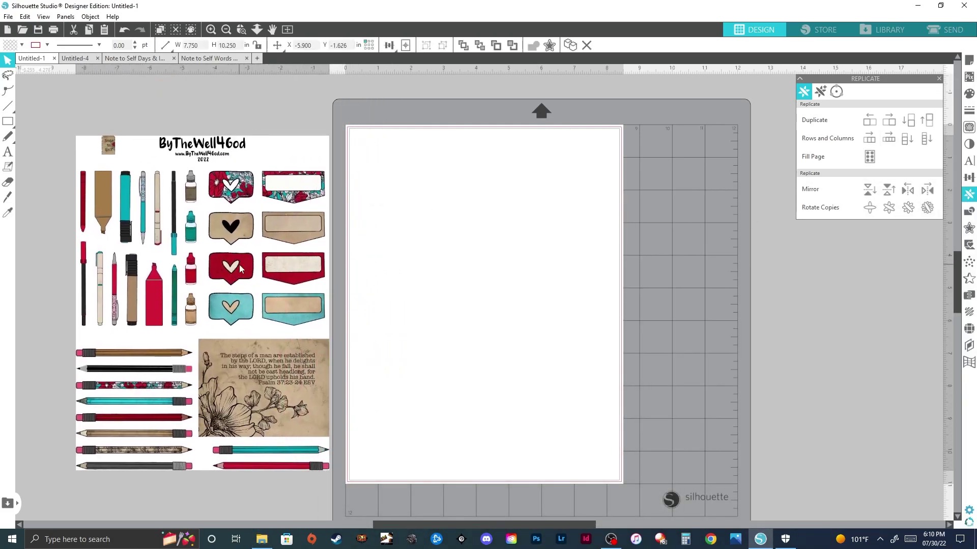
Trace and detach the four heart bubbles and four banner labels from the sheet with the threshold at 95%
{"action": "left_click", "coordinate": [969, 127]}
{"action": "left_click", "coordinate": [868, 120]}
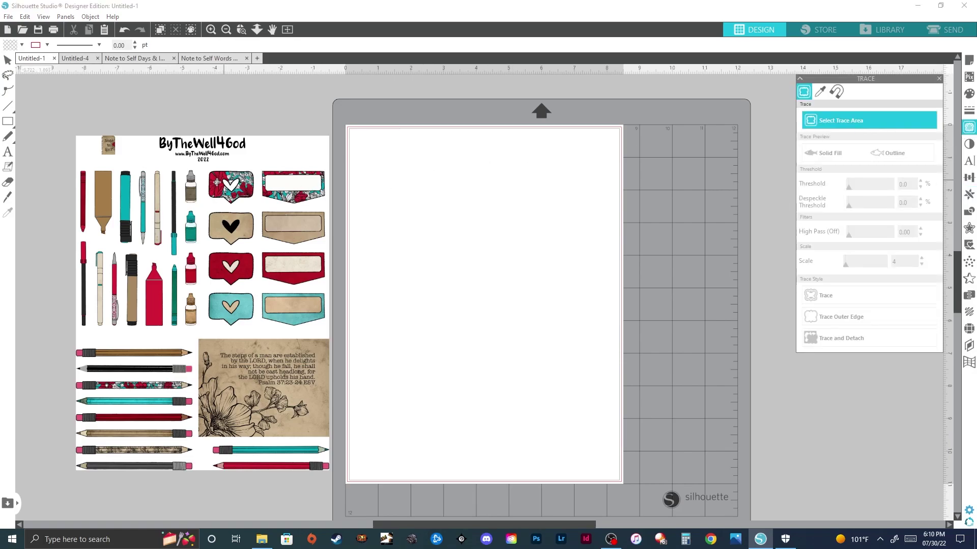
{"action": "mouse_move", "coordinate": [203, 167]}
{"action": "left_mouse_down"}
{"action": "mouse_move", "coordinate": [328, 342]}
{"action": "mouse_move", "coordinate": [329, 332]}
{"action": "left_mouse_up"}
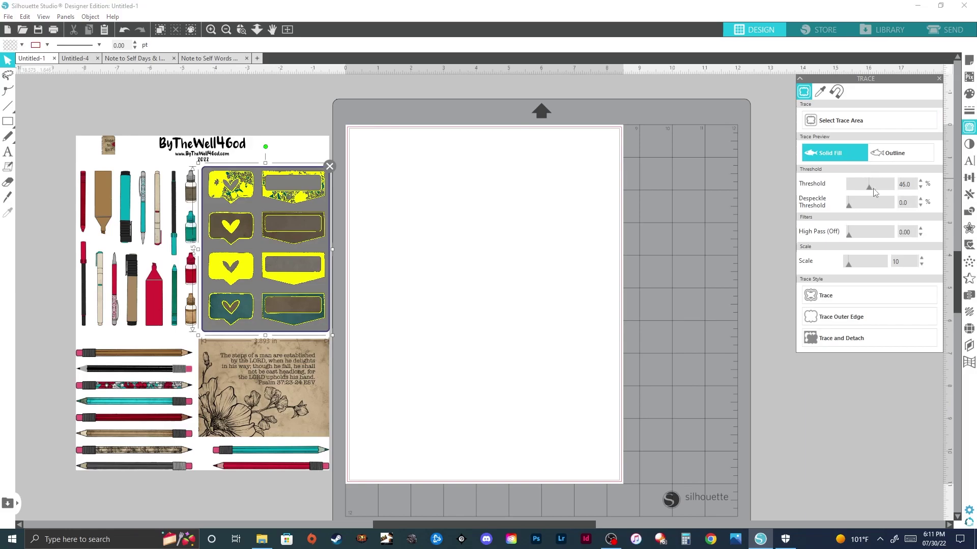
{"action": "left_click_drag", "start_coordinate": [868, 186], "coordinate": [891, 192]}
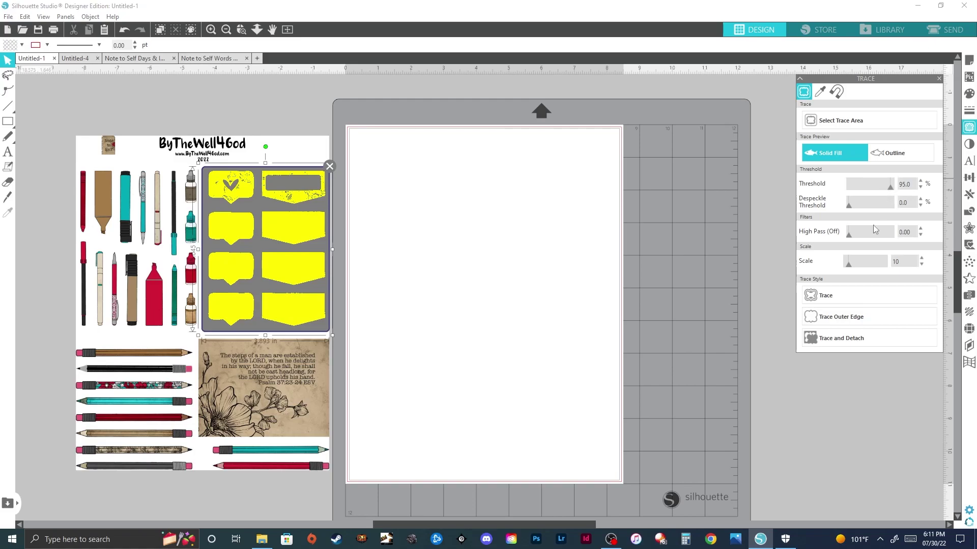
{"action": "left_click", "coordinate": [834, 340]}
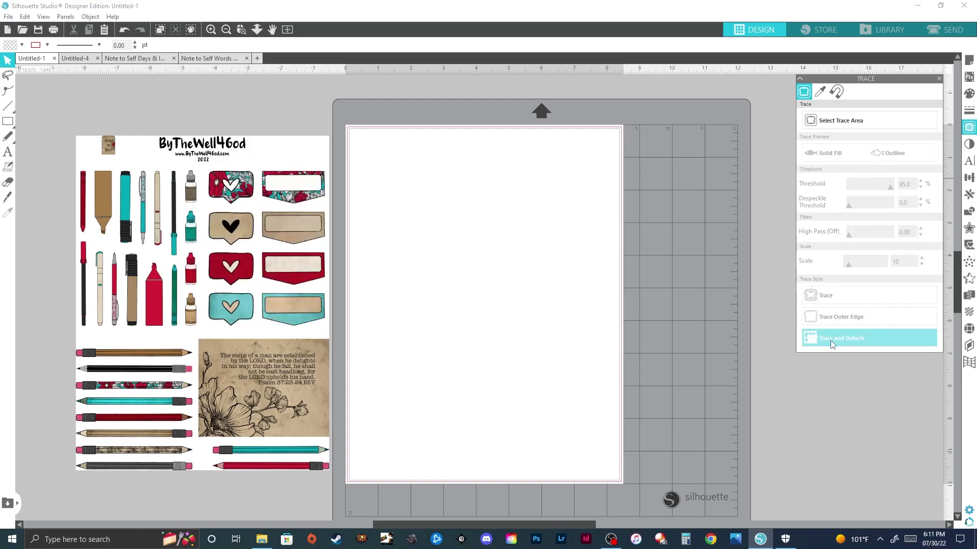
Delete the rest of the digital sheet, and undo a trial move of the detached floral heart bubble
{"action": "left_click", "coordinate": [198, 158]}
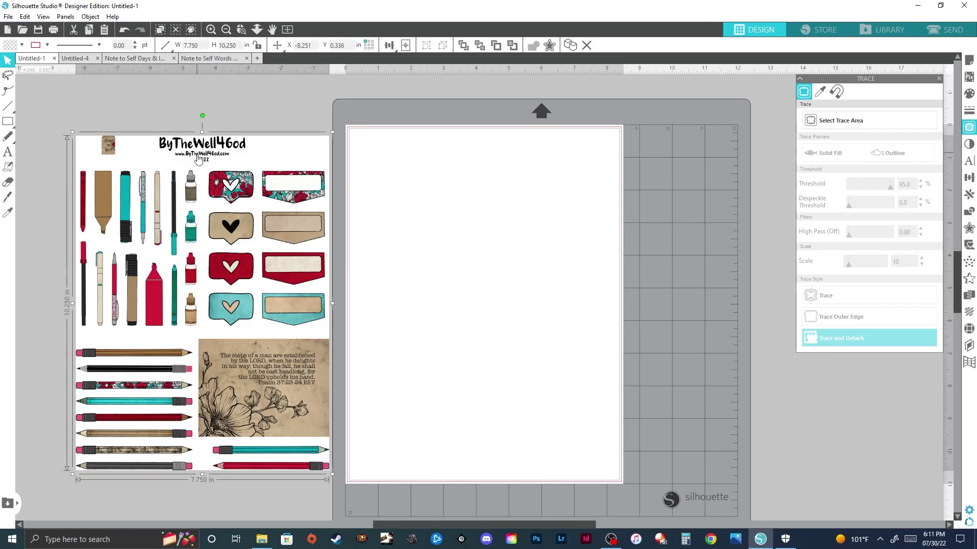
{"action": "key", "text": "Delete"}
{"action": "mouse_move", "coordinate": [230, 184]}
{"action": "left_mouse_down"}
{"action": "mouse_move", "coordinate": [221, 166]}
{"action": "mouse_move", "coordinate": [222, 175]}
{"action": "left_mouse_up"}
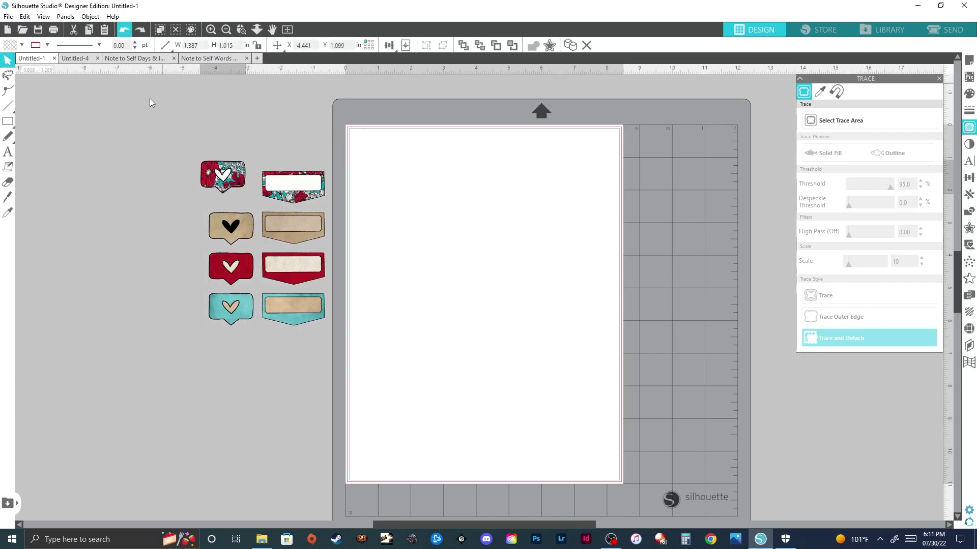
{"action": "left_click", "coordinate": [124, 29]}
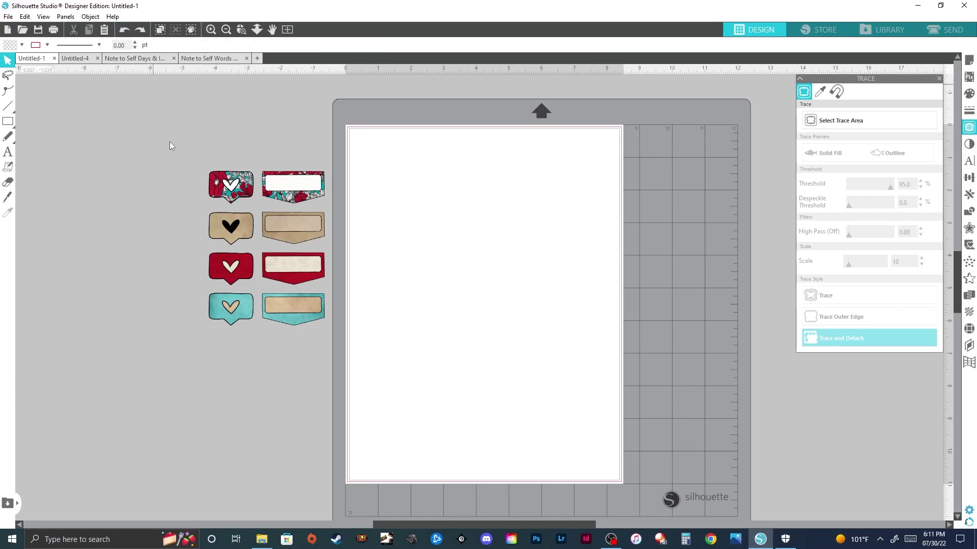
Scale the eight detached icons down onto the page's upper part and move the banner labels into a separate column near its right edge
{"action": "left_click_drag", "start_coordinate": [202, 167], "coordinate": [337, 340]}
{"action": "left_click_drag", "start_coordinate": [289, 308], "coordinate": [721, 394]}
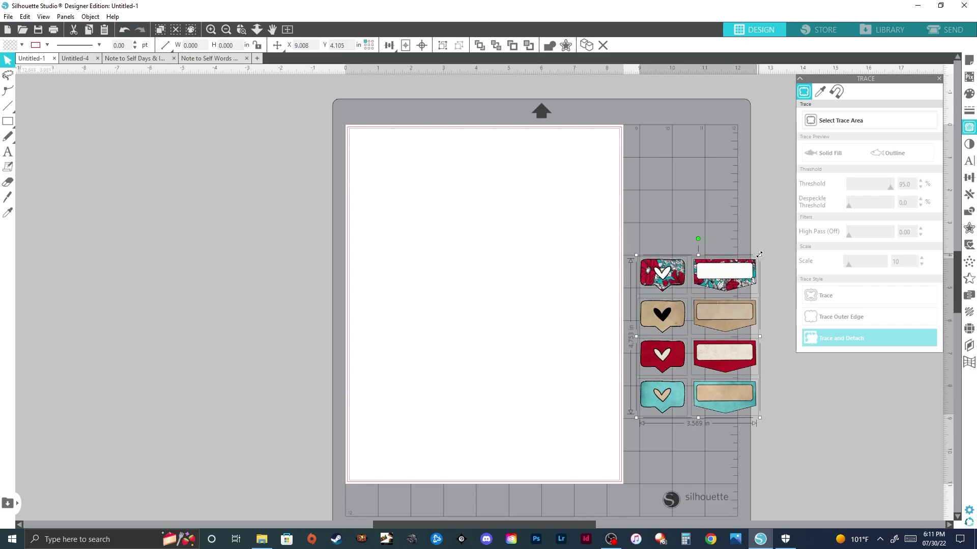
{"action": "left_click_drag", "start_coordinate": [761, 260], "coordinate": [413, 226]}
{"action": "left_click", "coordinate": [460, 163]}
{"action": "left_click_drag", "start_coordinate": [410, 187], "coordinate": [584, 187]}
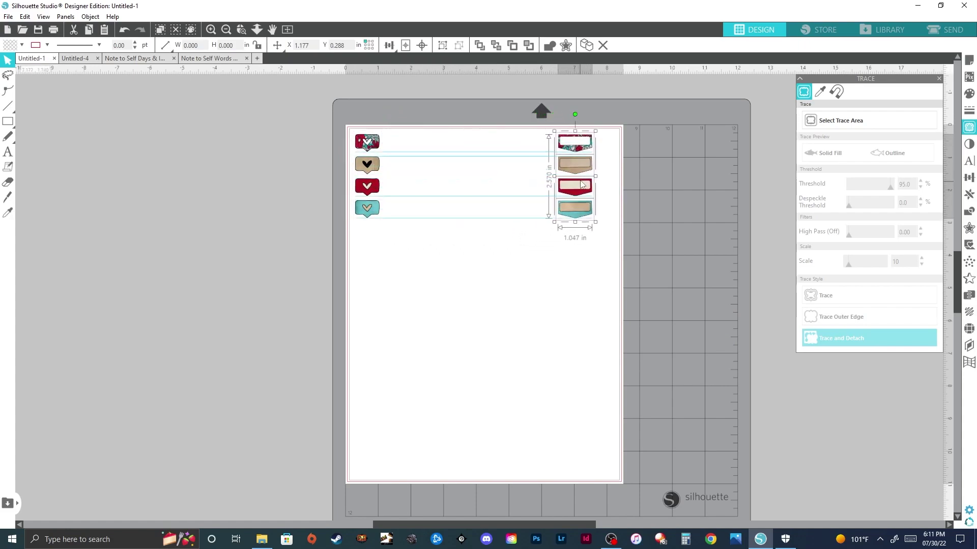
Replicate the column of heart bubbles as a row of four, and replicate that block as a column of four down the page
{"action": "left_click_drag", "start_coordinate": [362, 113], "coordinate": [370, 223]}
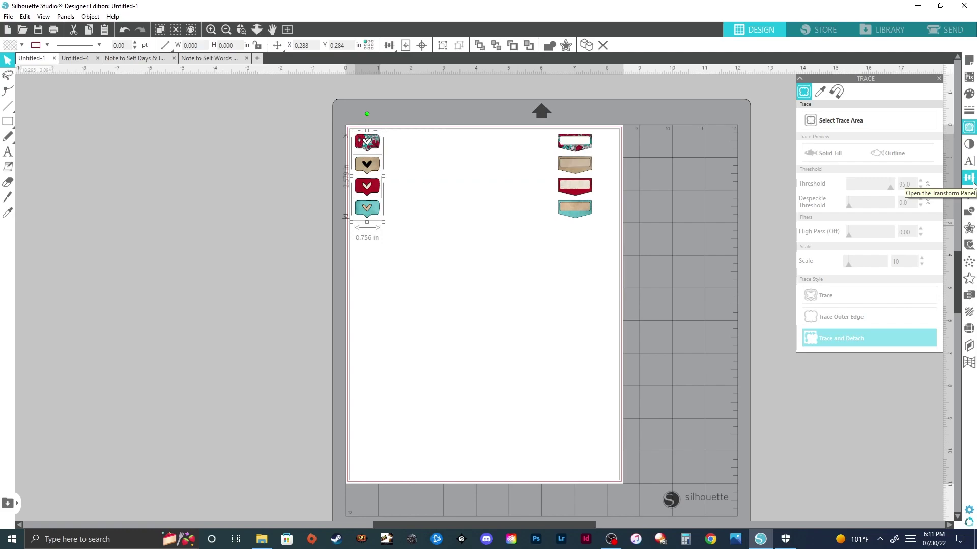
{"action": "left_click", "coordinate": [969, 195]}
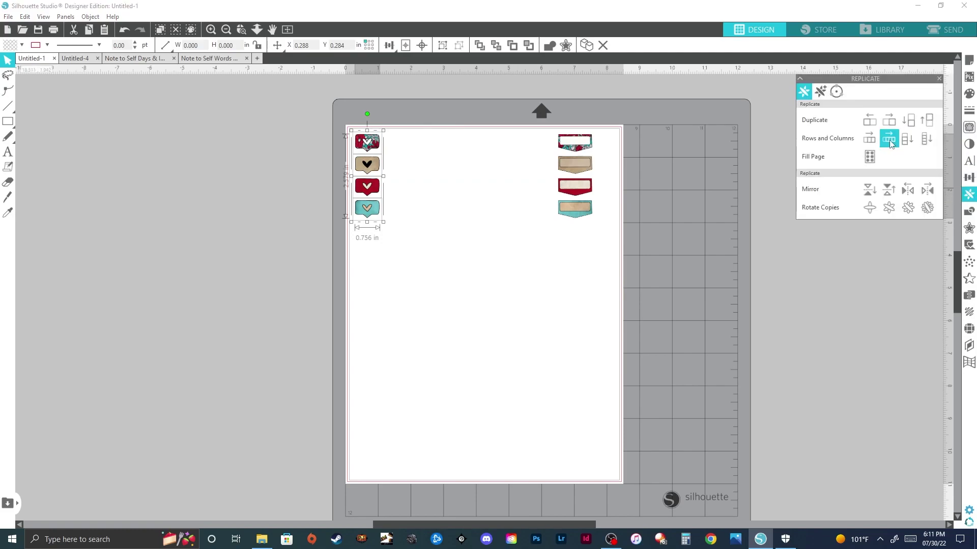
{"action": "left_click", "coordinate": [890, 140]}
{"action": "left_click_drag", "start_coordinate": [330, 130], "coordinate": [490, 222]}
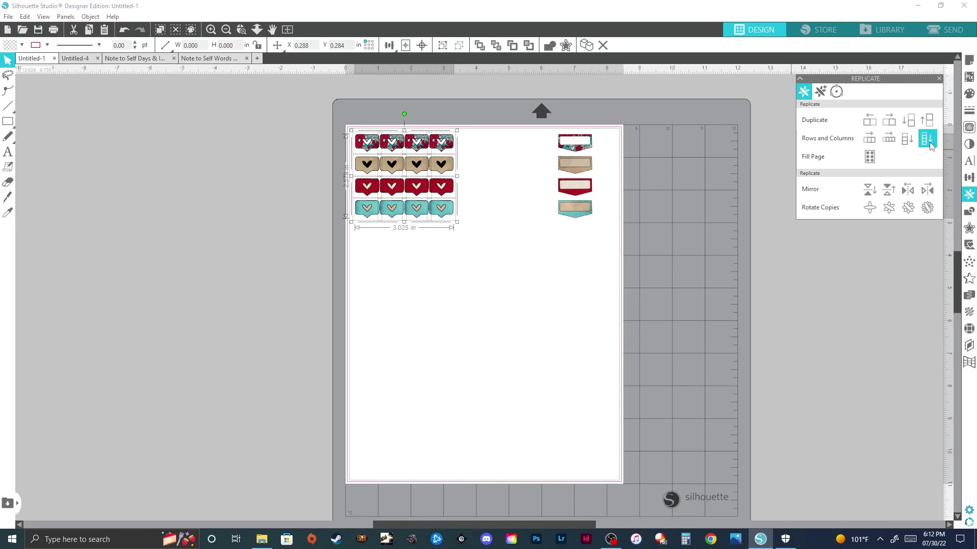
{"action": "left_click", "coordinate": [930, 144]}
{"action": "left_click", "coordinate": [531, 219]}
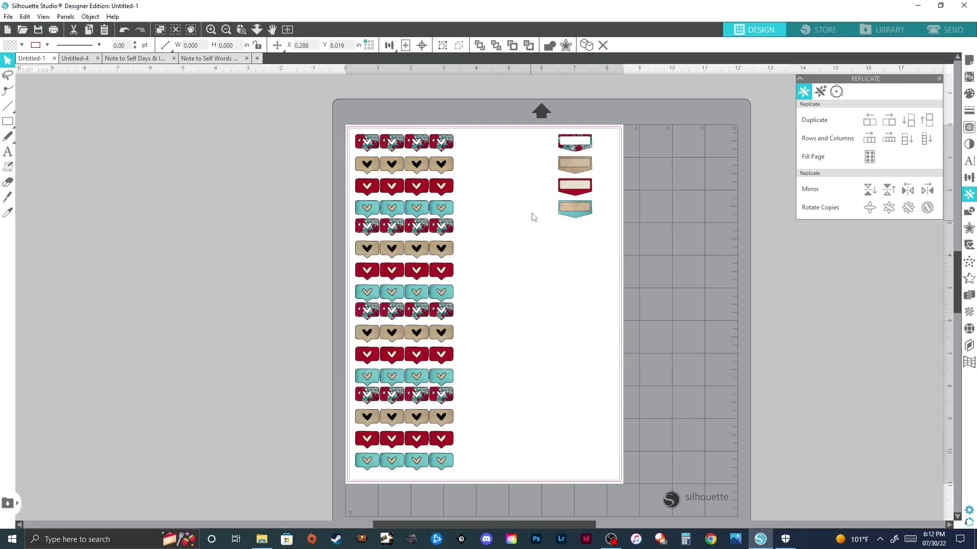
Move the banner labels beside the heart bubbles, and replicate them as a row of four and a column of four down the page
{"action": "left_click_drag", "start_coordinate": [534, 135], "coordinate": [603, 204]}
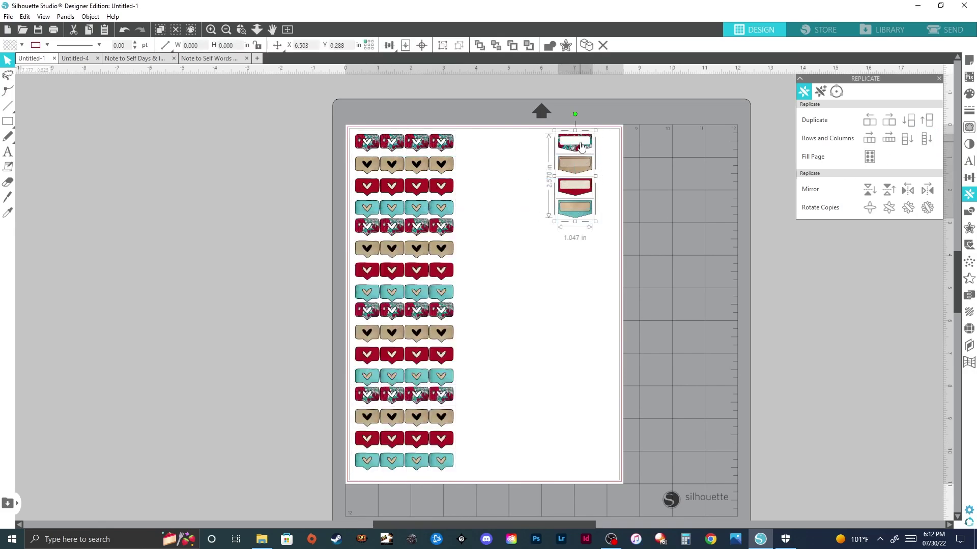
{"action": "left_click_drag", "start_coordinate": [580, 146], "coordinate": [493, 145]}
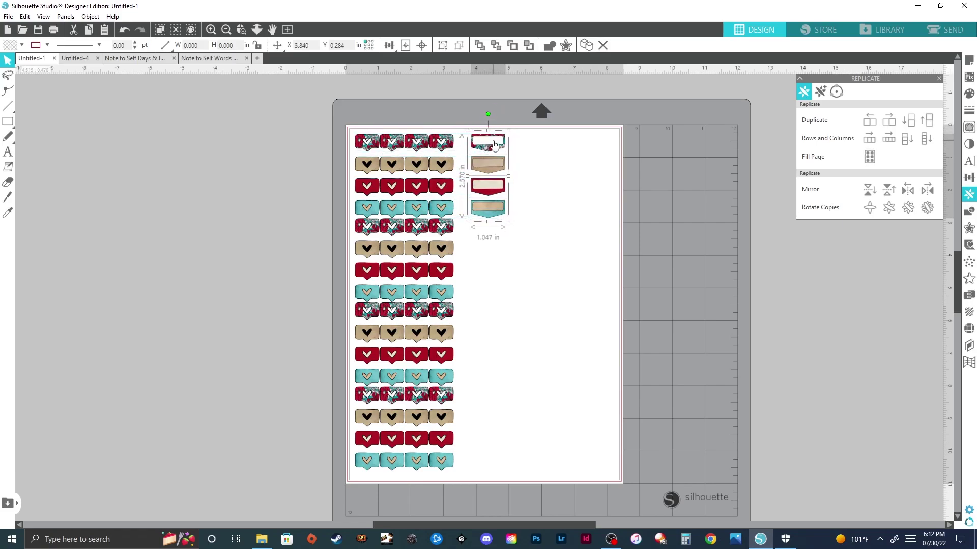
{"action": "left_click", "coordinate": [894, 140]}
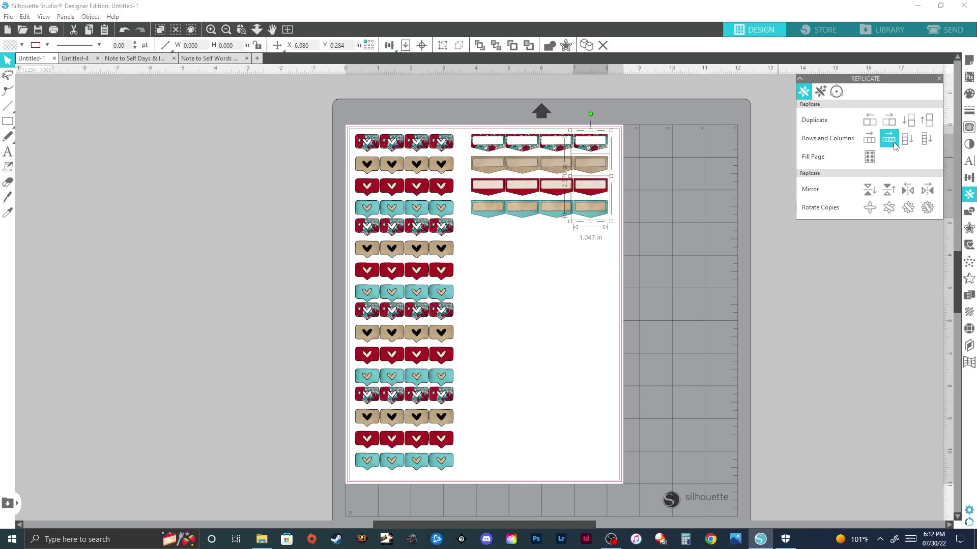
{"action": "left_click_drag", "start_coordinate": [488, 105], "coordinate": [601, 234]}
{"action": "left_click", "coordinate": [926, 139]}
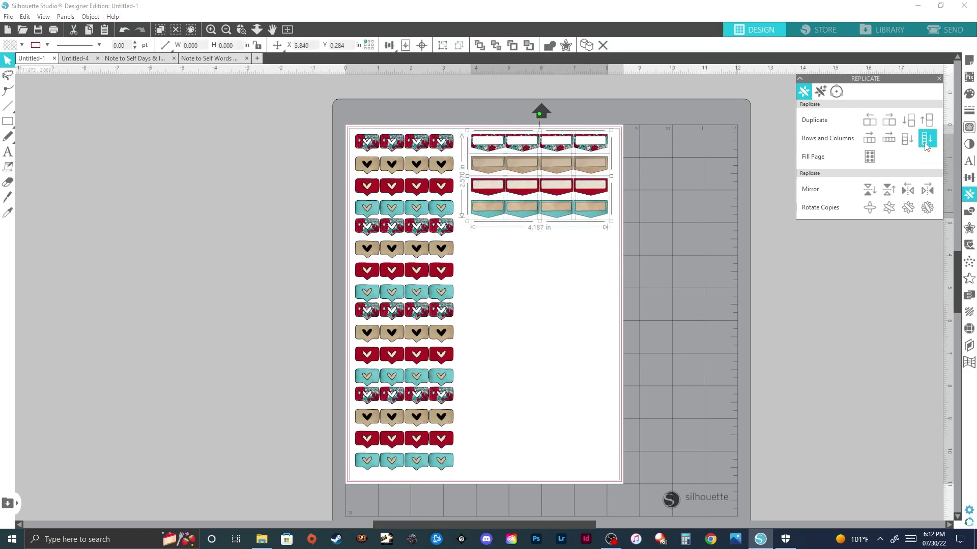
{"action": "left_click", "coordinate": [691, 230]}
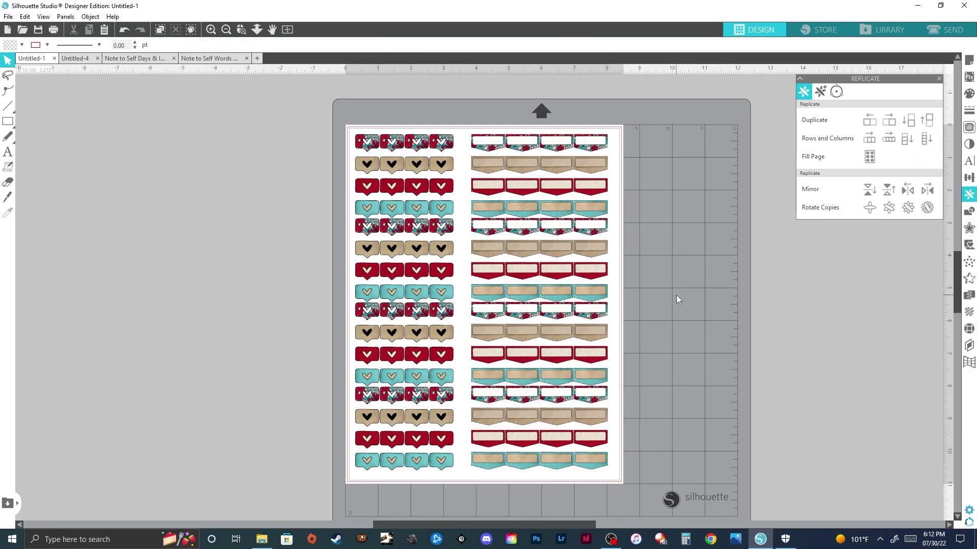
View the finished Days & Icons and Words & Numbers sheets, and add the text "love" to the blank Untitled-4 page
{"action": "left_click", "coordinate": [158, 59]}
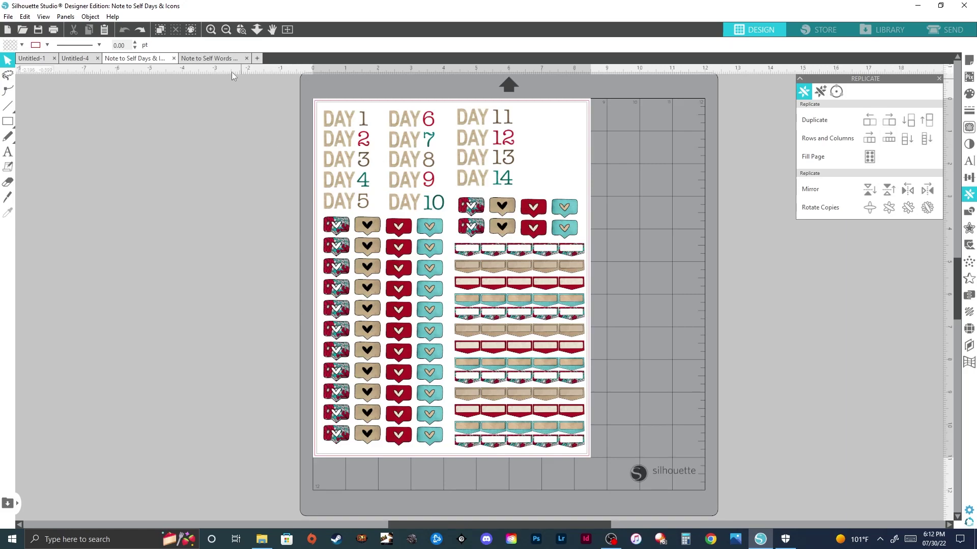
{"action": "left_click", "coordinate": [220, 59]}
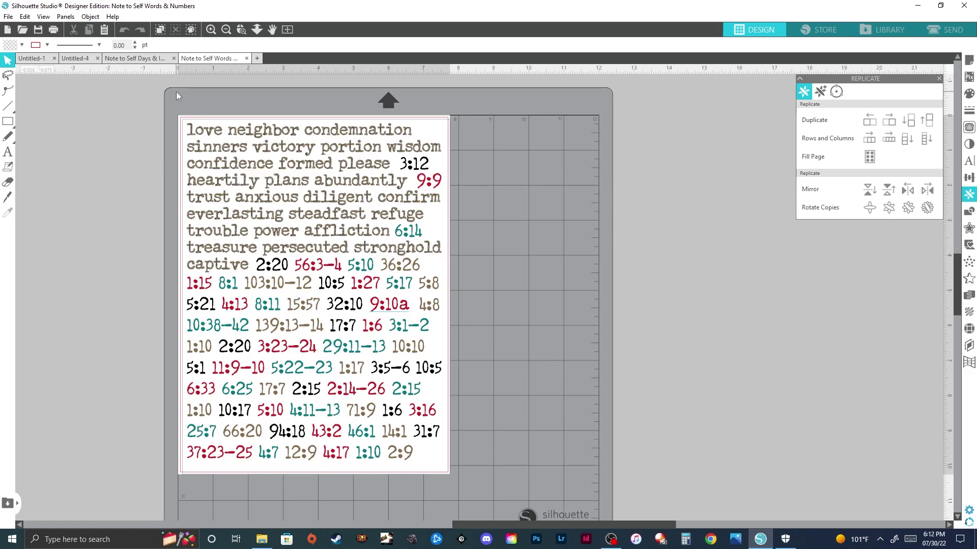
{"action": "left_click", "coordinate": [79, 59]}
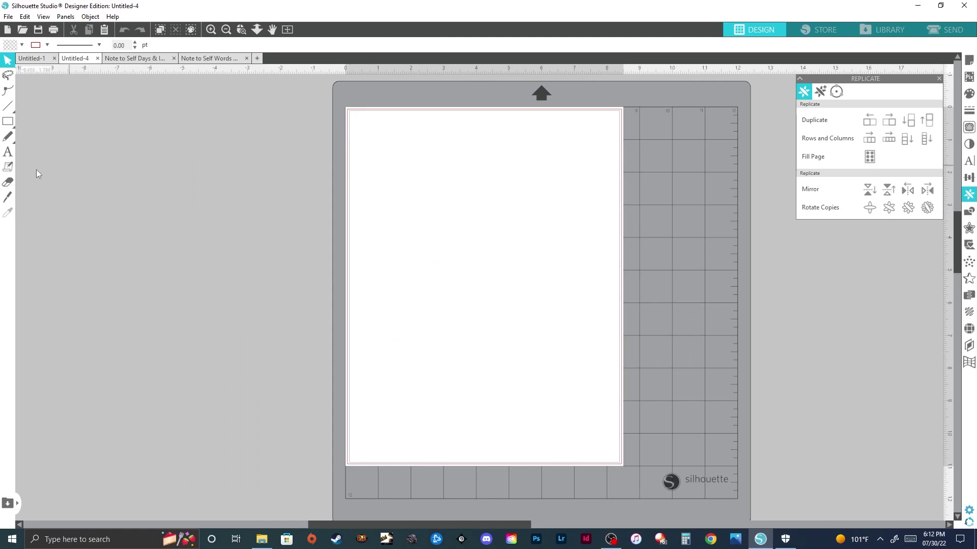
{"action": "left_click", "coordinate": [8, 152]}
{"action": "left_click", "coordinate": [392, 217]}
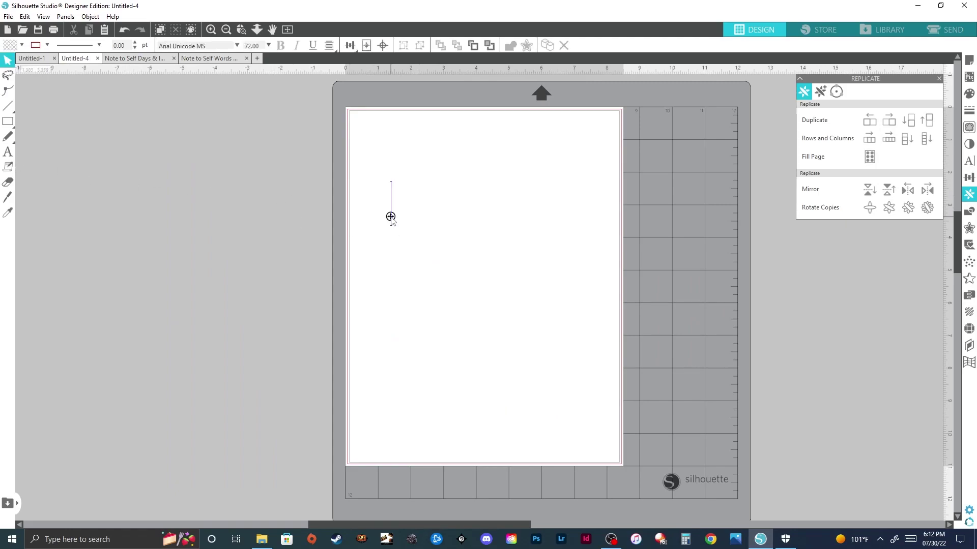
{"action": "type", "text": "love"}
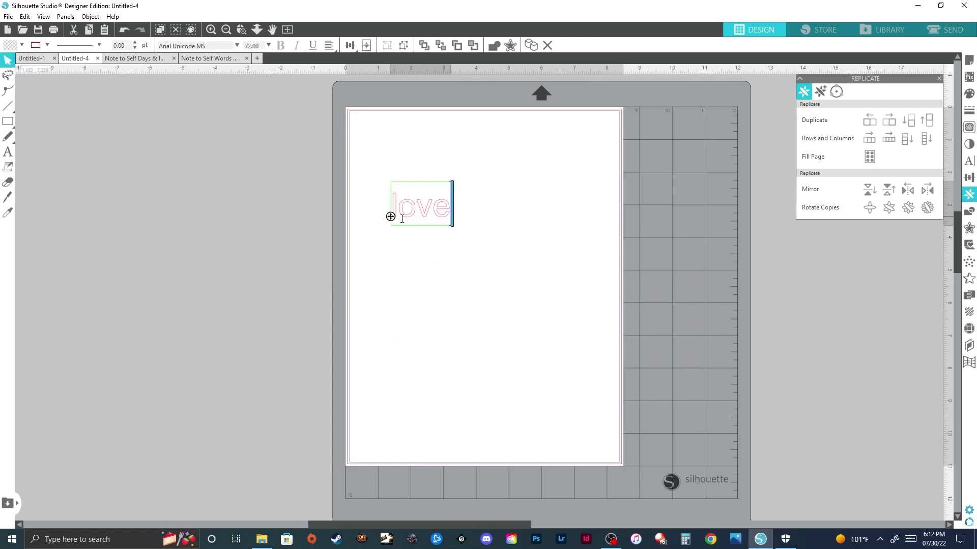
Apply the LD Type Cut font from the library's Fonts folder to the "love" text
{"action": "left_click", "coordinate": [486, 226]}
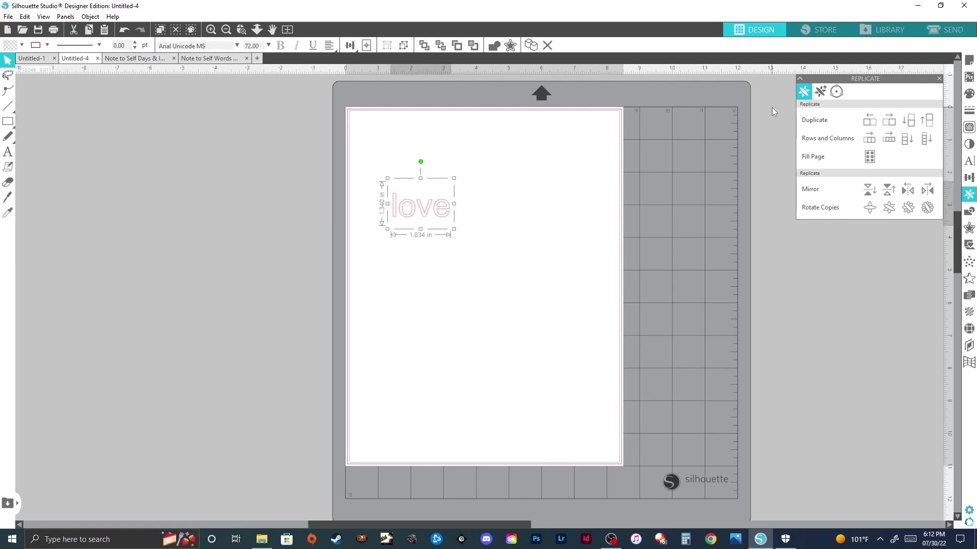
{"action": "left_click", "coordinate": [882, 29]}
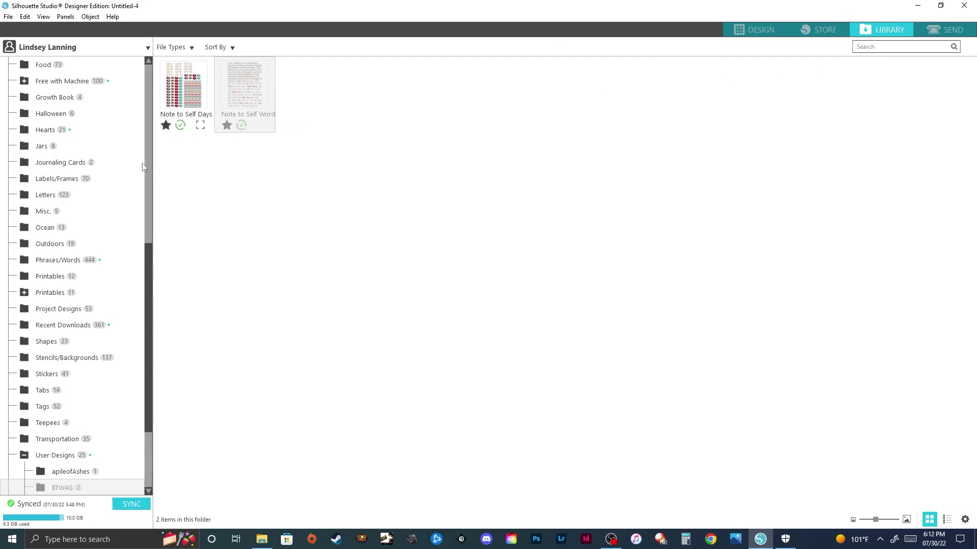
{"action": "left_click_drag", "start_coordinate": [147, 285], "coordinate": [162, 97]}
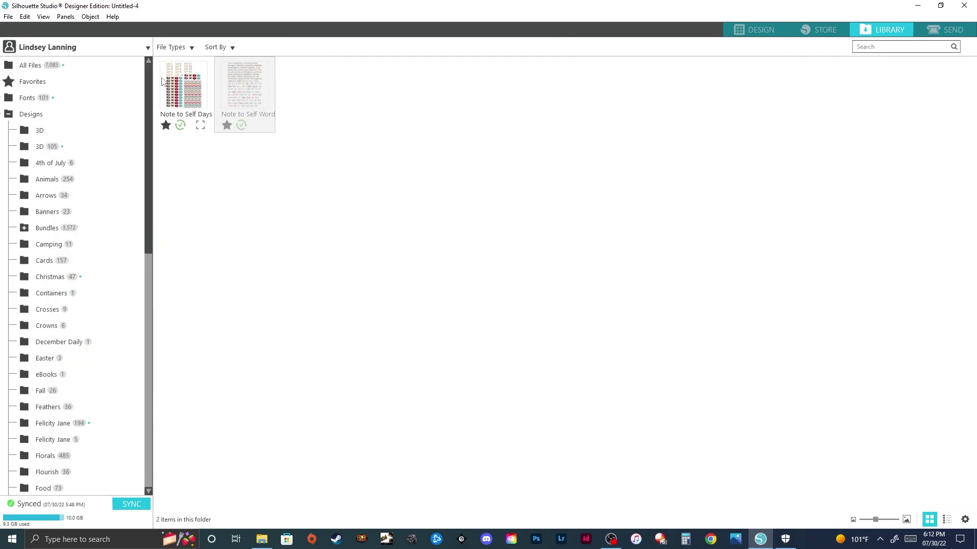
{"action": "left_click", "coordinate": [26, 99]}
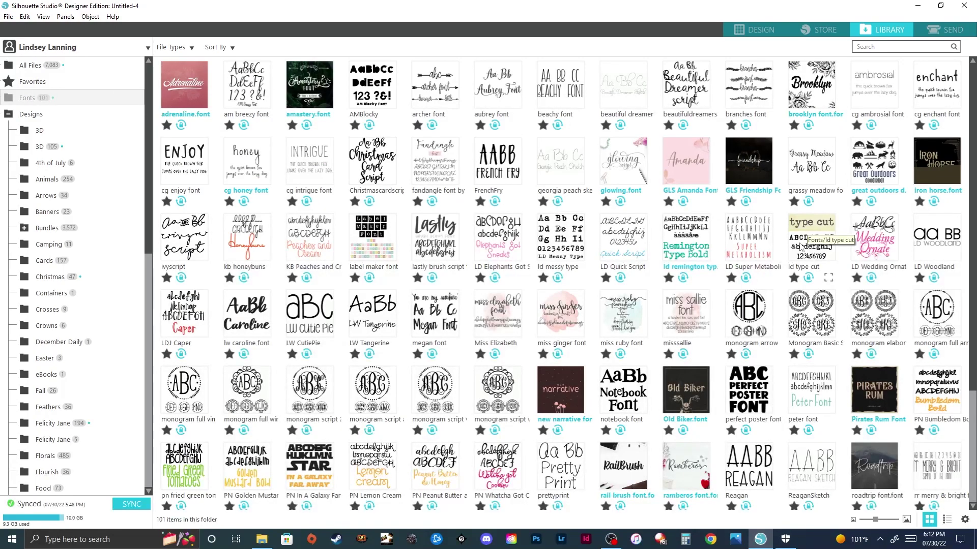
{"action": "double_click", "coordinate": [800, 246]}
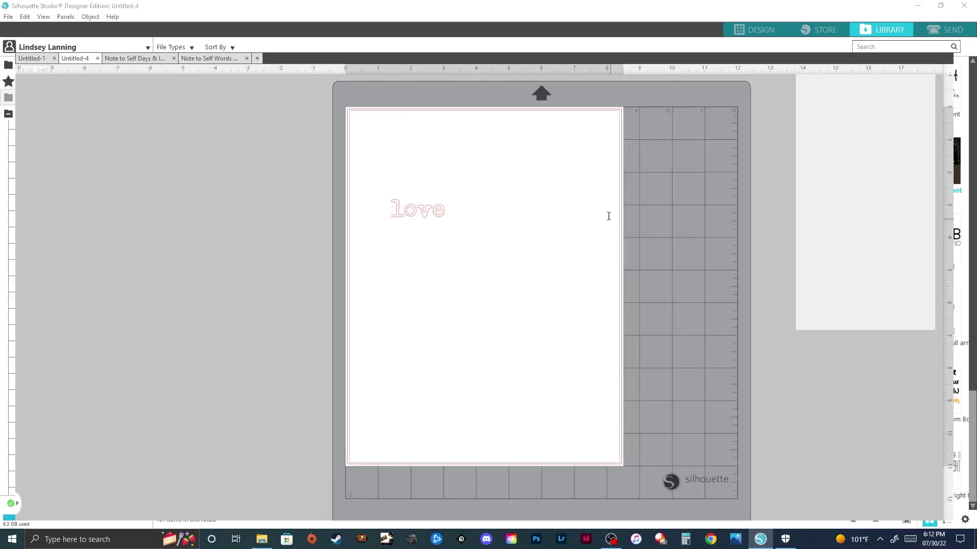
{"action": "key", "text": "v"}
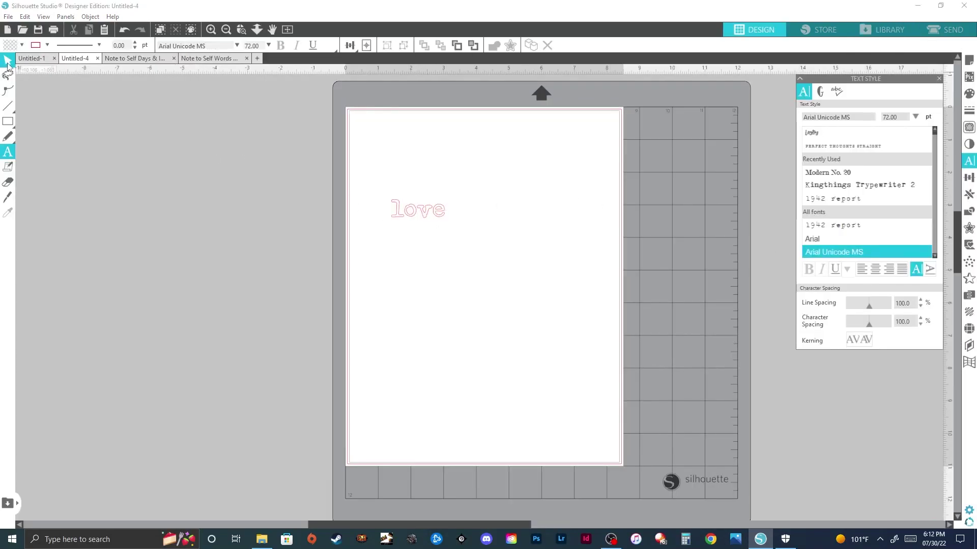
Enlarge the "love" text to about 4.95 in wide and place it near the page's upper left corner
{"action": "left_click_drag", "start_coordinate": [424, 220], "coordinate": [524, 226]}
{"action": "left_click", "coordinate": [391, 145]}
{"action": "left_click", "coordinate": [452, 248]}
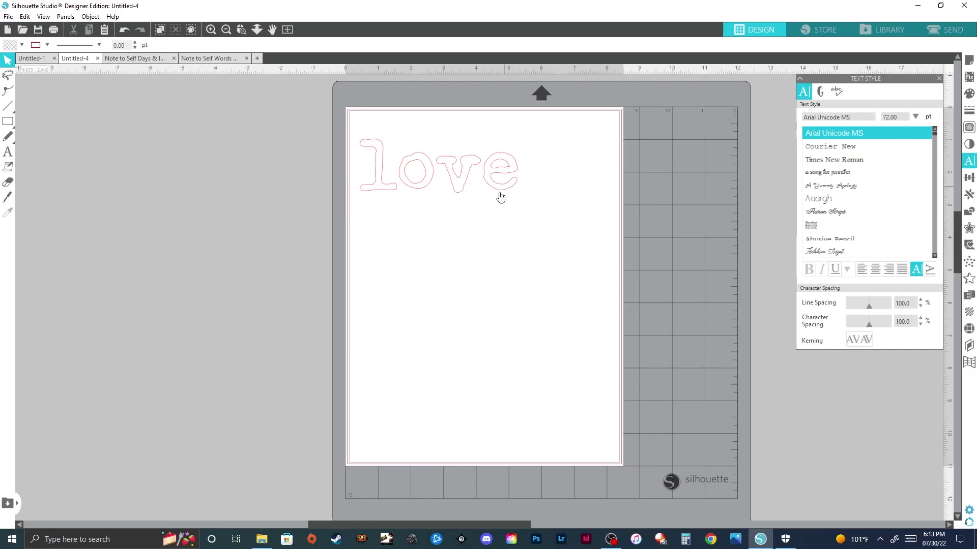
Examine the pattern-filled words and coloured numbers on the Note to Self Words & Numbers sheet, and return to Untitled-4
{"action": "left_click", "coordinate": [206, 59]}
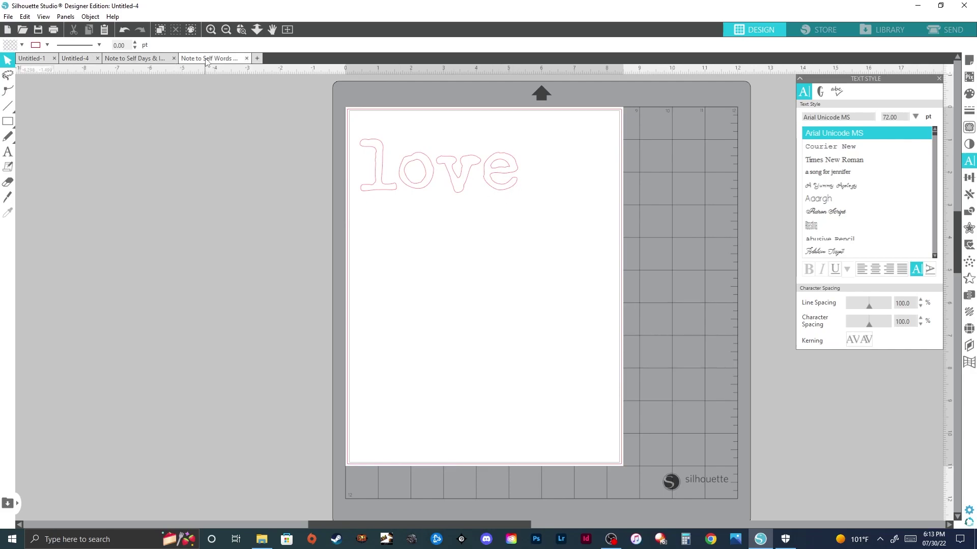
{"action": "left_click", "coordinate": [211, 30]}
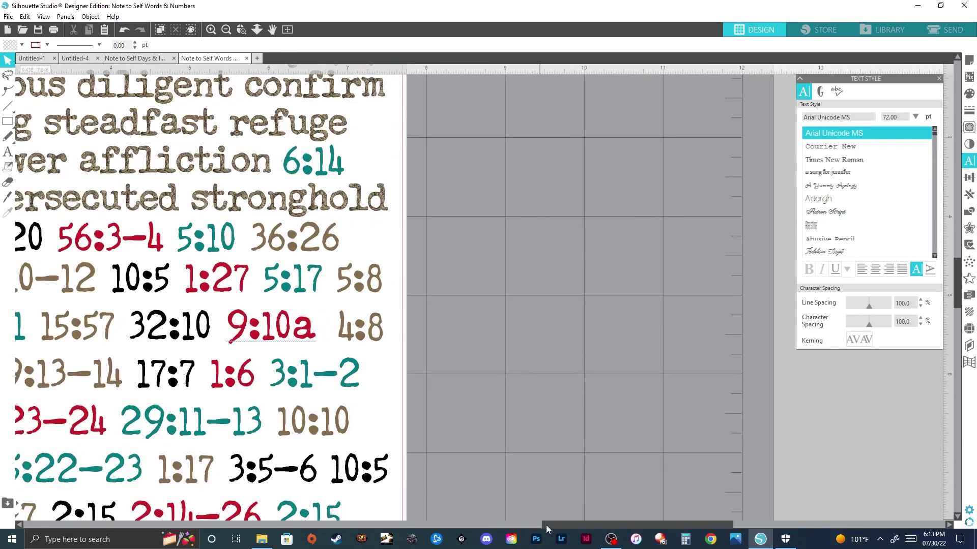
{"action": "left_click_drag", "start_coordinate": [546, 525], "coordinate": [532, 522]}
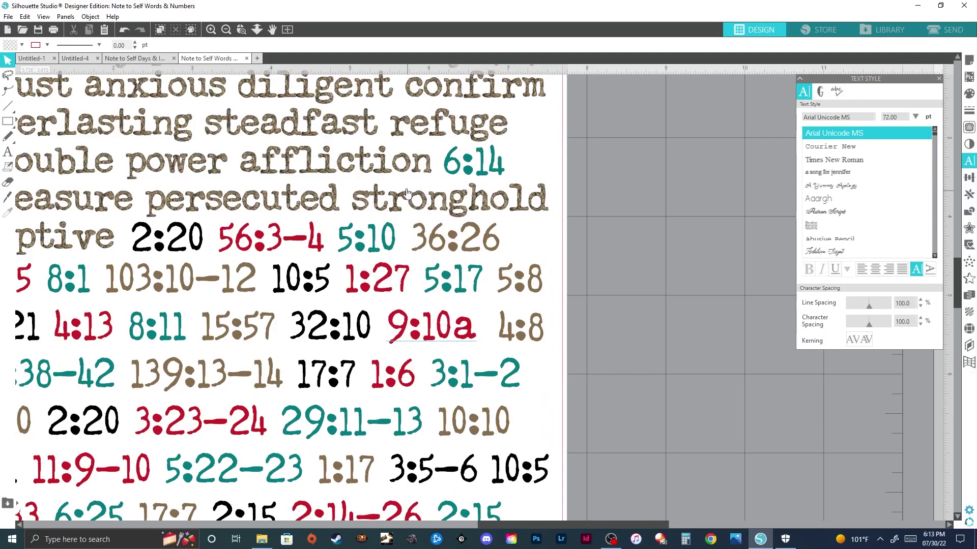
{"action": "left_click", "coordinate": [74, 58]}
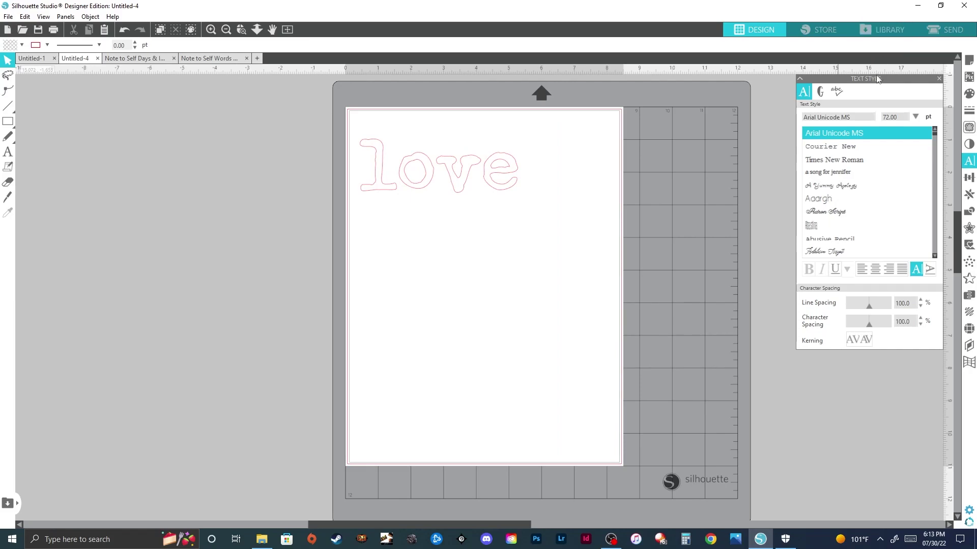
Switch to File Explorer and open the Note_to_Self_Digital_Papers_02 and Note_to_Self_Digital_Papers_01 PDFs from the BTW4G Printables folder in Acrobat
{"action": "left_click", "coordinate": [261, 539]}
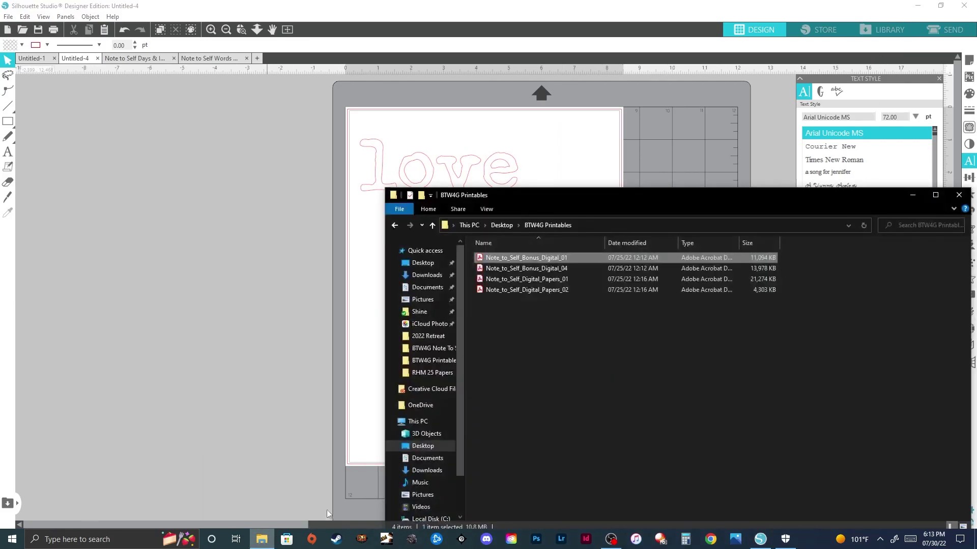
{"action": "double_click", "coordinate": [547, 290]}
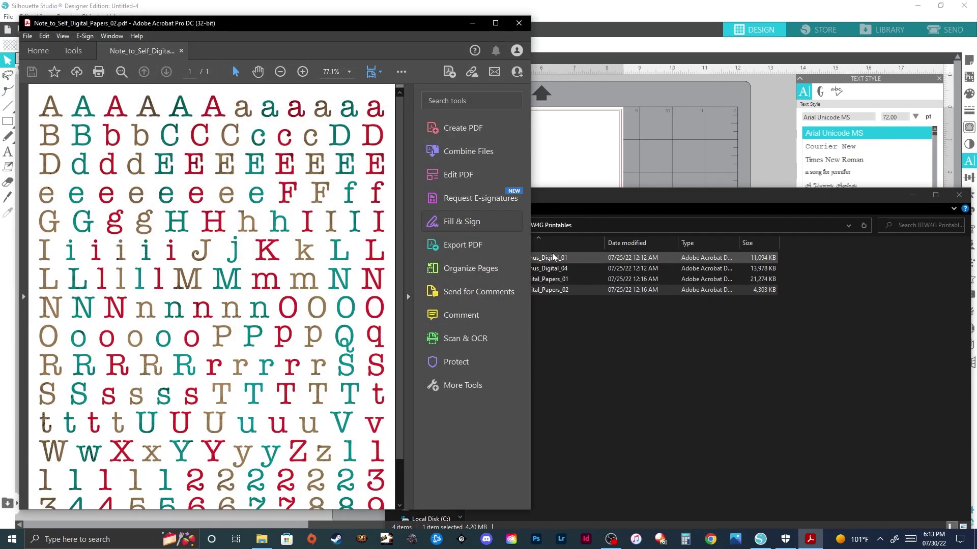
{"action": "double_click", "coordinate": [556, 280]}
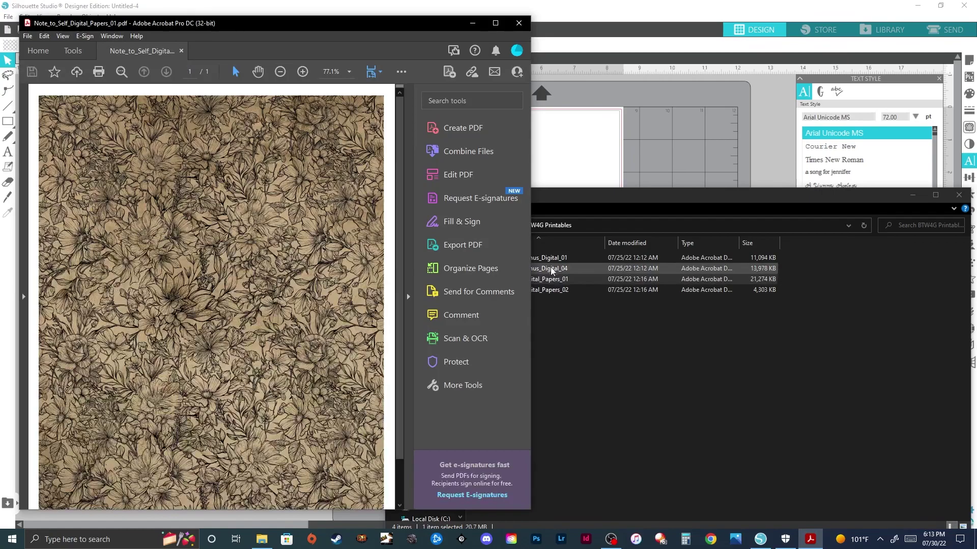
{"action": "left_click_drag", "start_coordinate": [431, 25], "coordinate": [510, 28]}
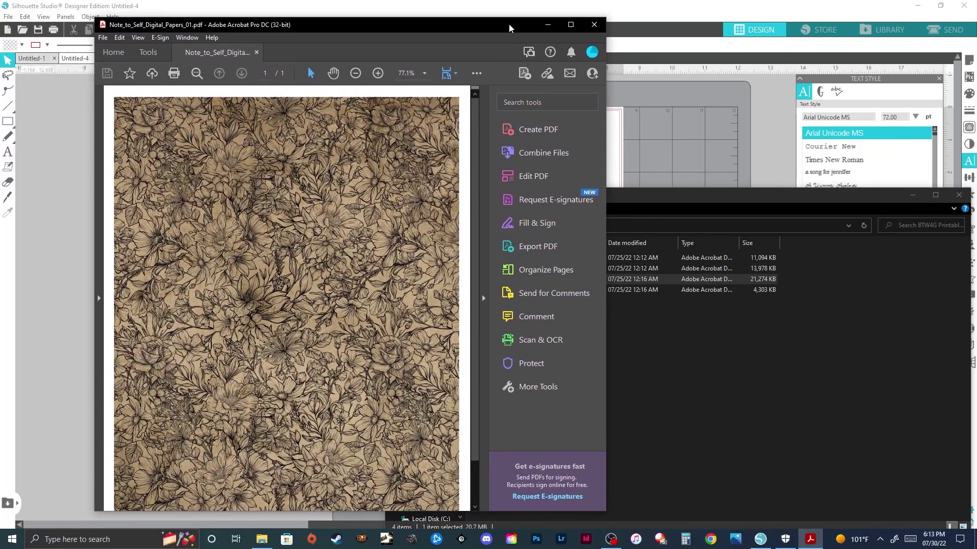
Save Note_to_Self_Digital_Papers_01 as a JPEG in the BTW4G Printables folder
{"action": "left_click", "coordinate": [102, 37]}
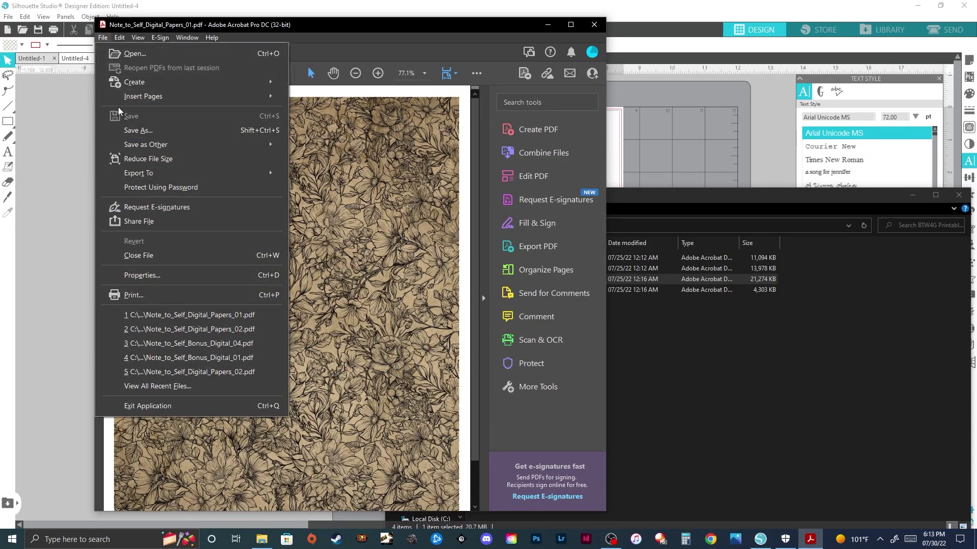
{"action": "left_click", "coordinate": [128, 133]}
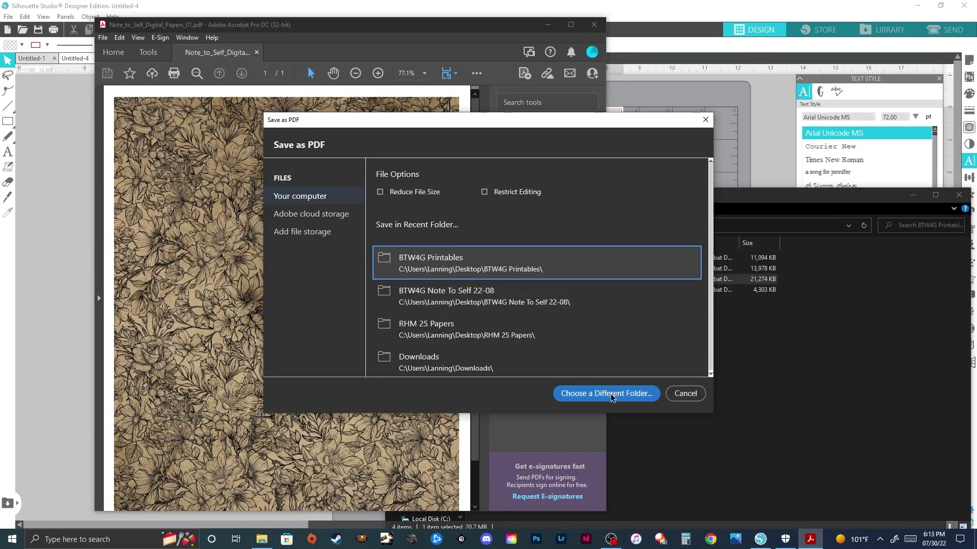
{"action": "left_click", "coordinate": [449, 271]}
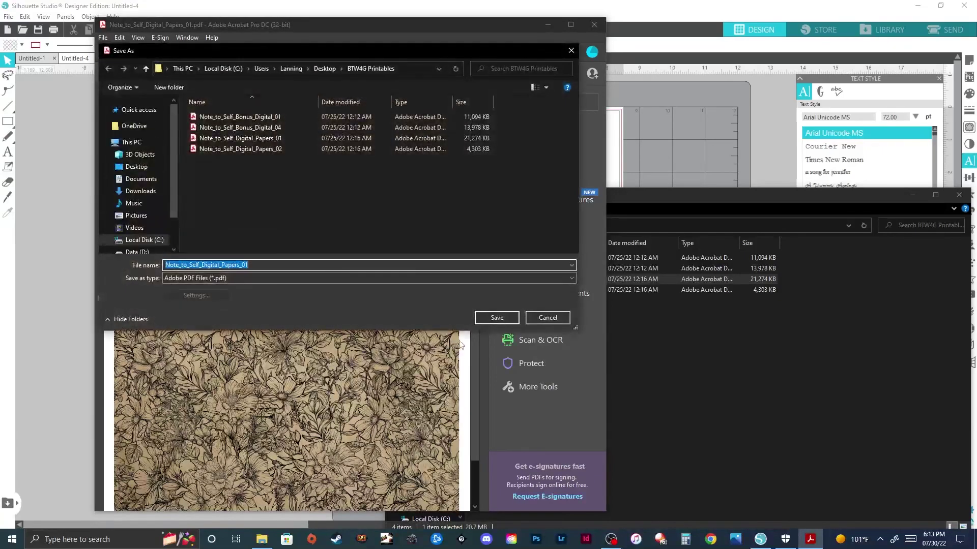
{"action": "left_click", "coordinate": [279, 277]}
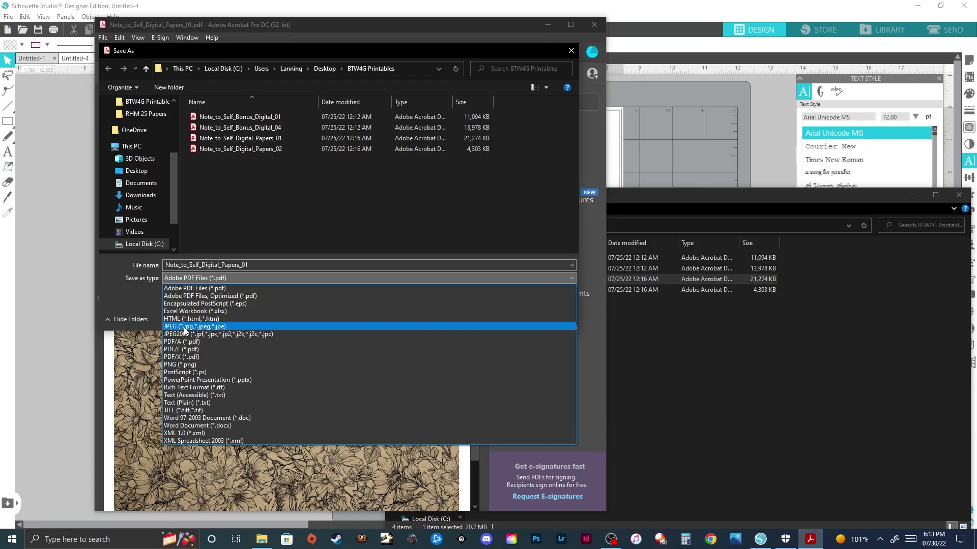
{"action": "left_click", "coordinate": [185, 327]}
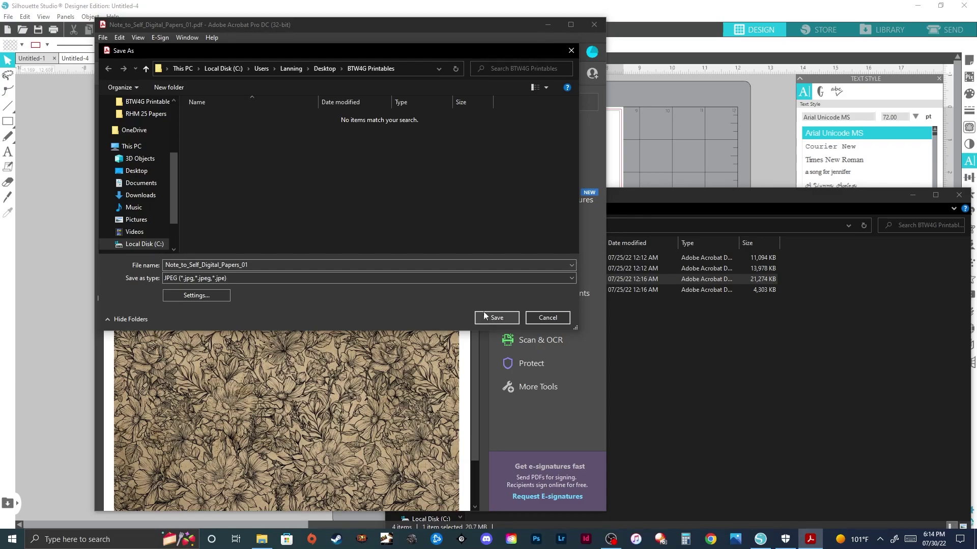
{"action": "scroll", "coordinate": [177, 188], "scroll_direction": "up", "scroll_amount": 1}
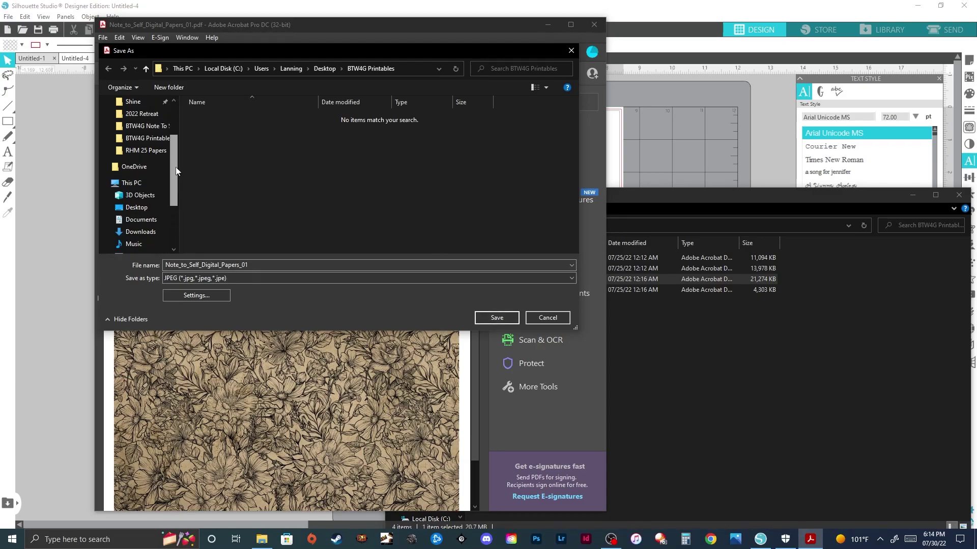
{"action": "left_click", "coordinate": [137, 143]}
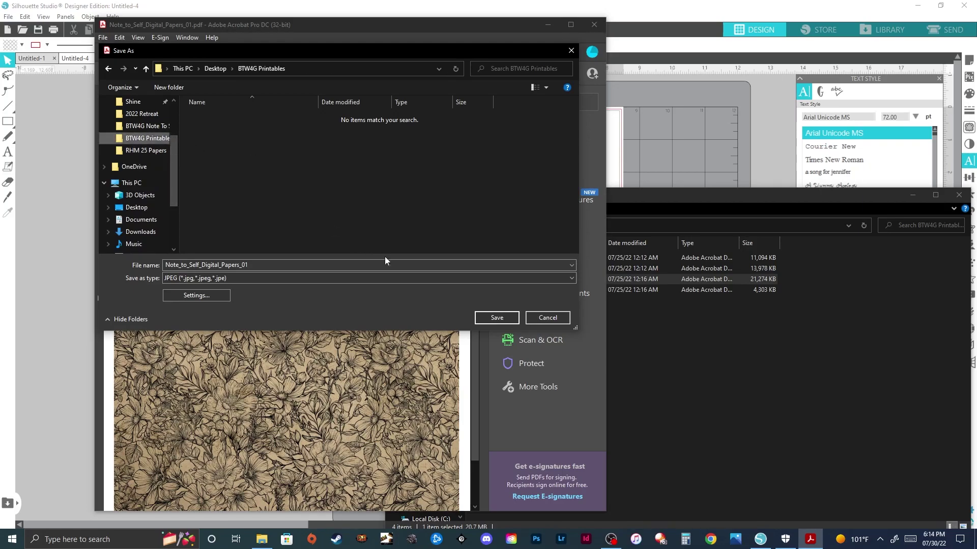
{"action": "left_click", "coordinate": [493, 317]}
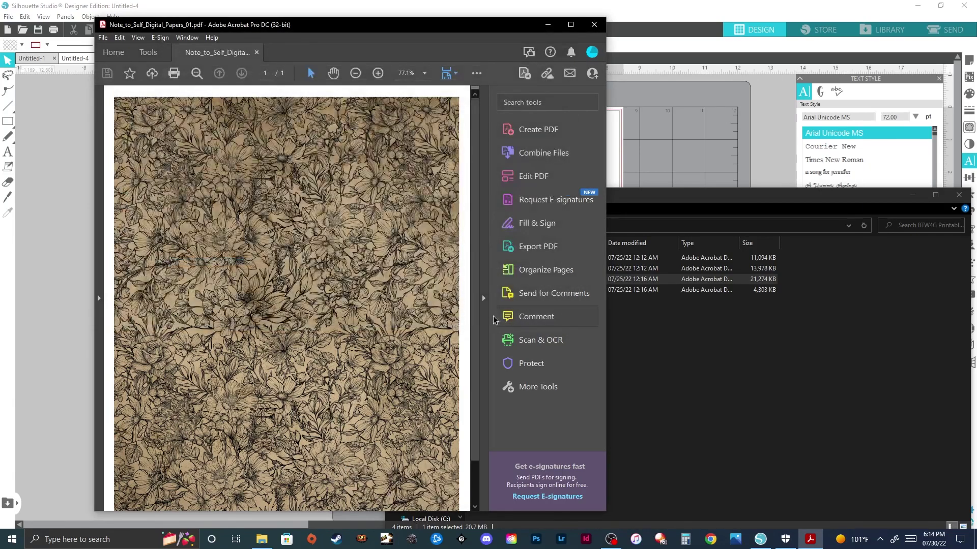
Close the PDF, and view the saved Note_to_Self_Digital_Papers_01 JPG
{"action": "left_click", "coordinate": [594, 25]}
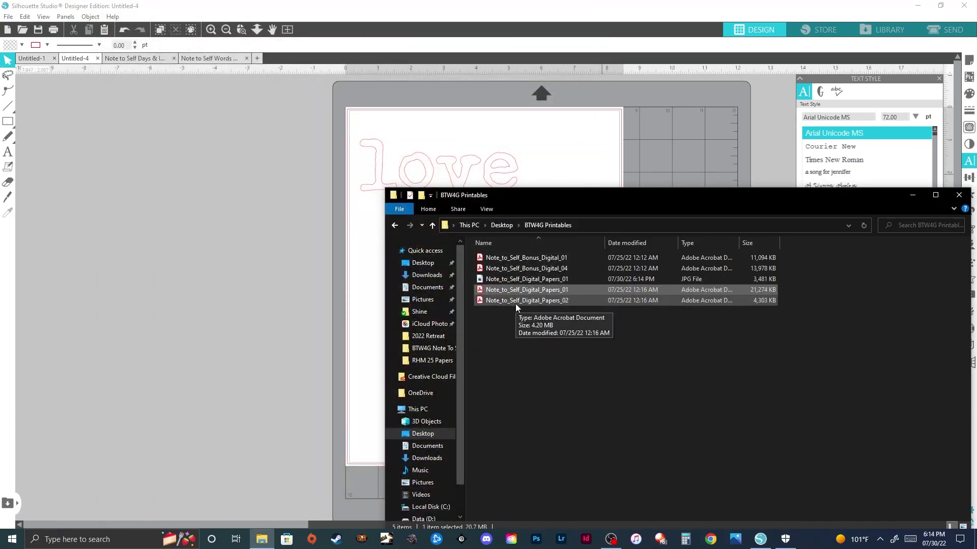
{"action": "double_click", "coordinate": [520, 280]}
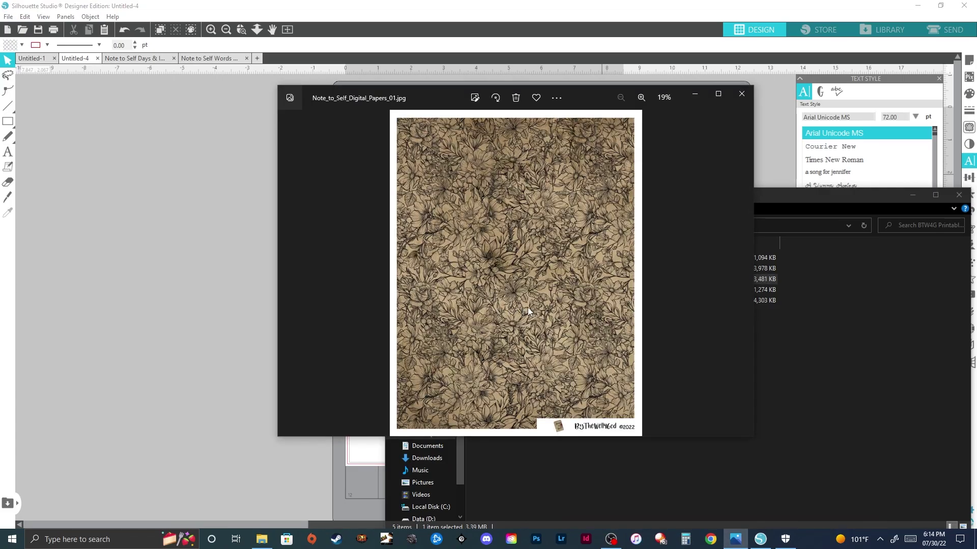
{"action": "left_click", "coordinate": [741, 95]}
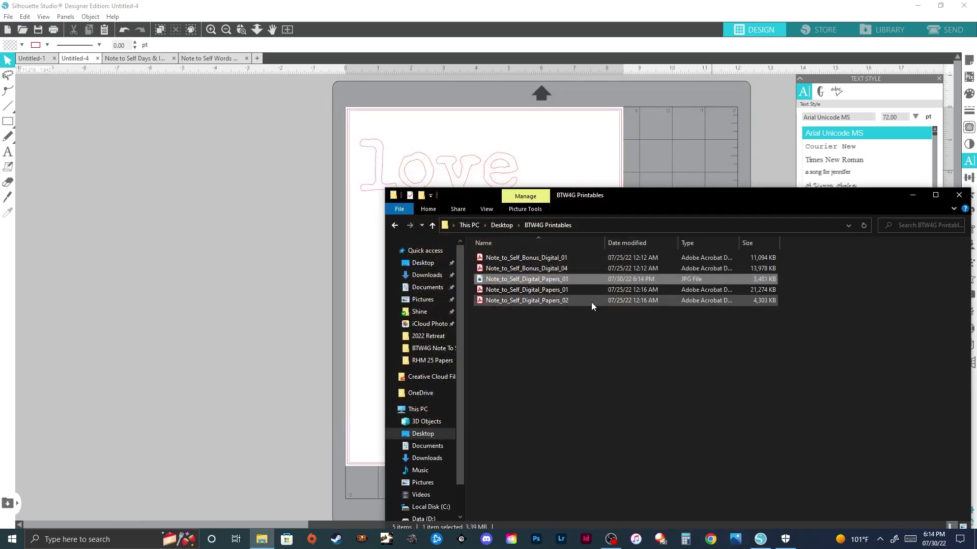
View the digital papers in the library's BTW4G Note To Self patterns folder, close File Explorer, and return to the Untitled-4 design page
{"action": "left_click", "coordinate": [886, 32]}
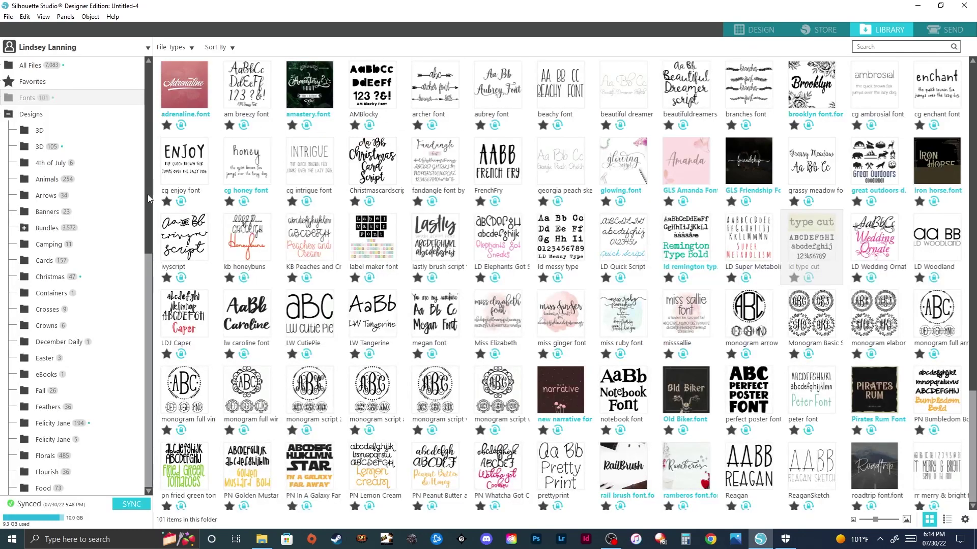
{"action": "left_click_drag", "start_coordinate": [148, 194], "coordinate": [141, 447]}
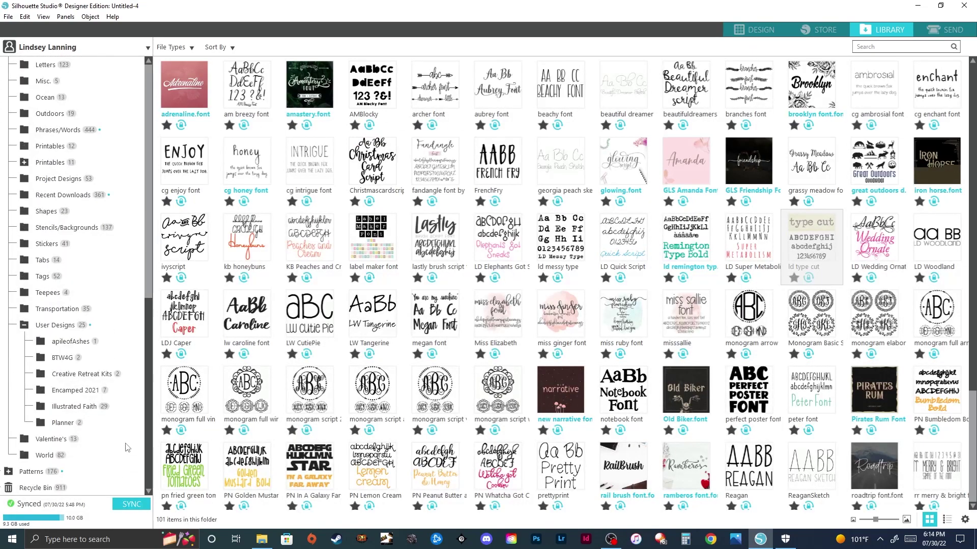
{"action": "left_click", "coordinate": [29, 472]}
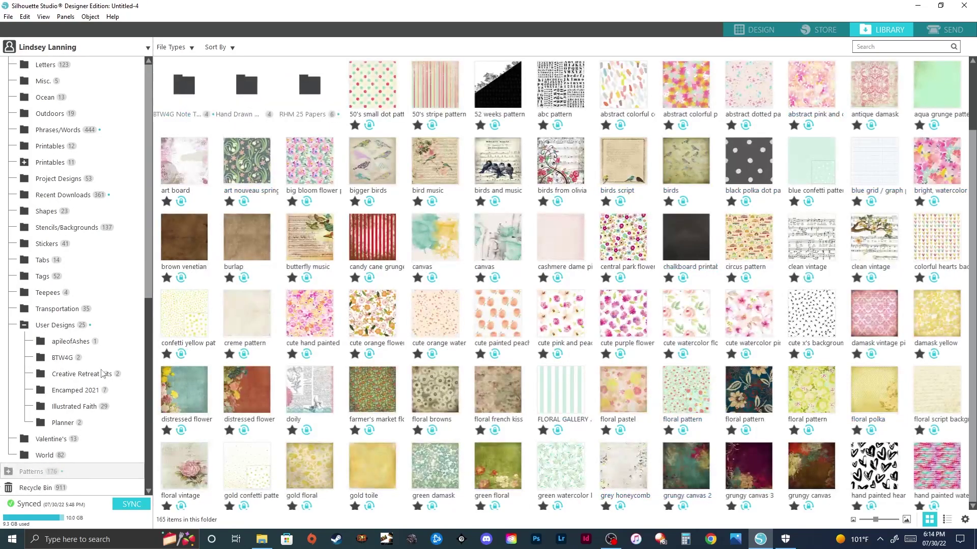
{"action": "double_click", "coordinate": [186, 91]}
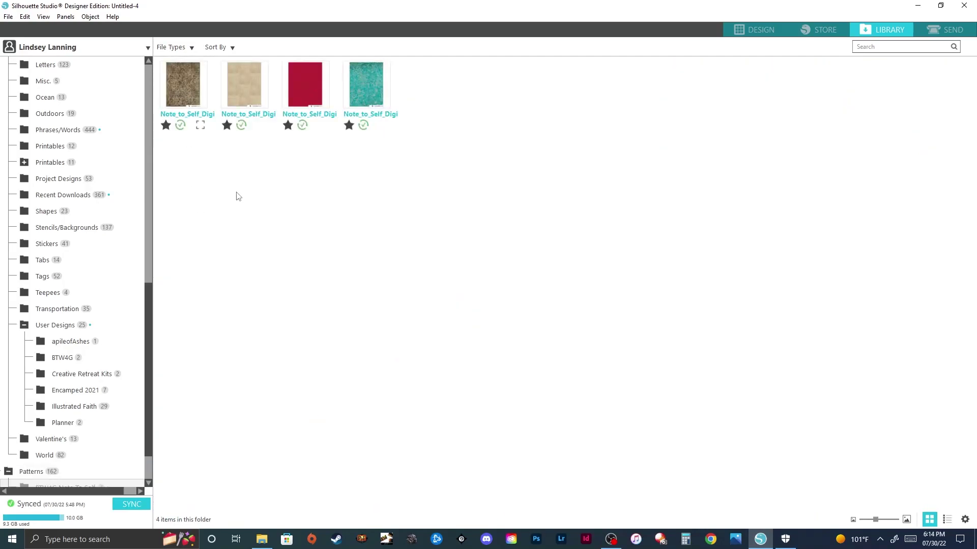
{"action": "left_click", "coordinate": [262, 540]}
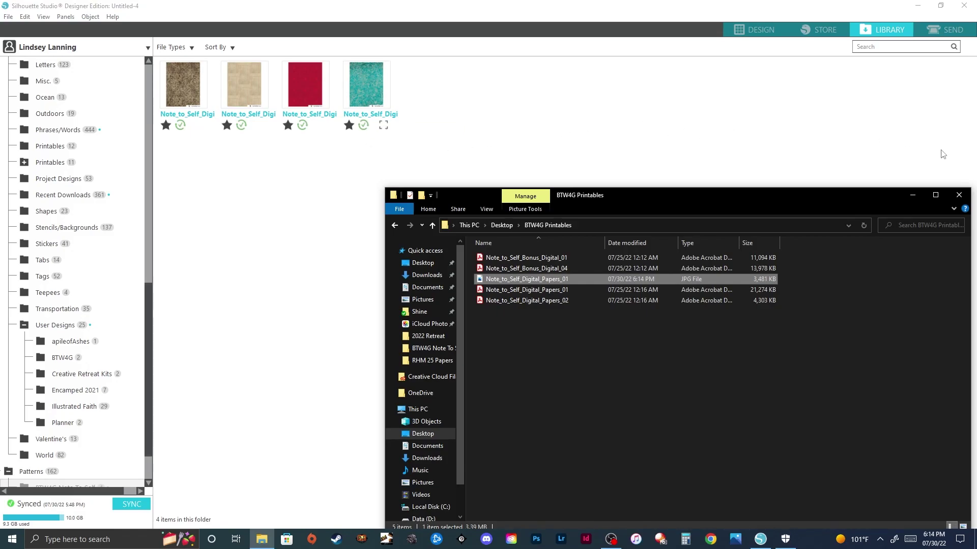
{"action": "left_click", "coordinate": [960, 195]}
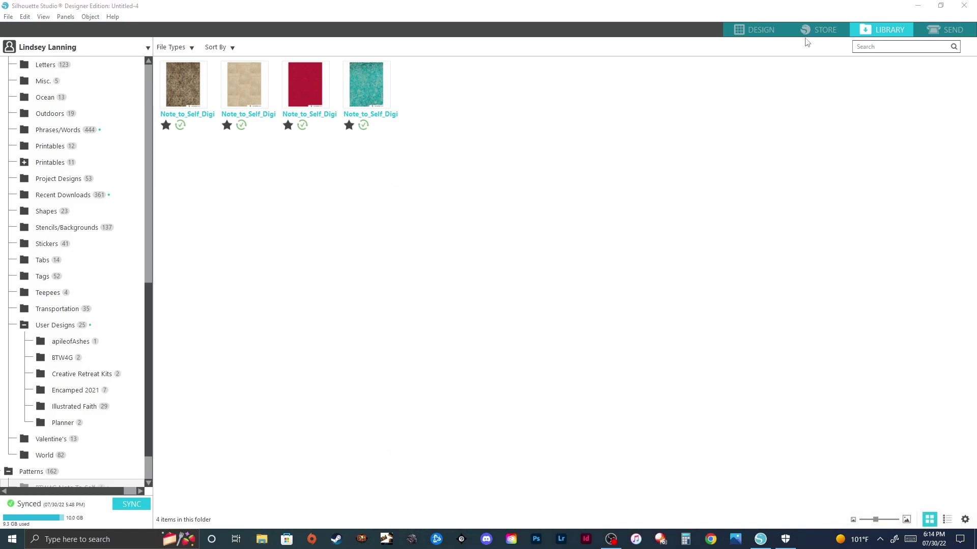
{"action": "left_click", "coordinate": [769, 34]}
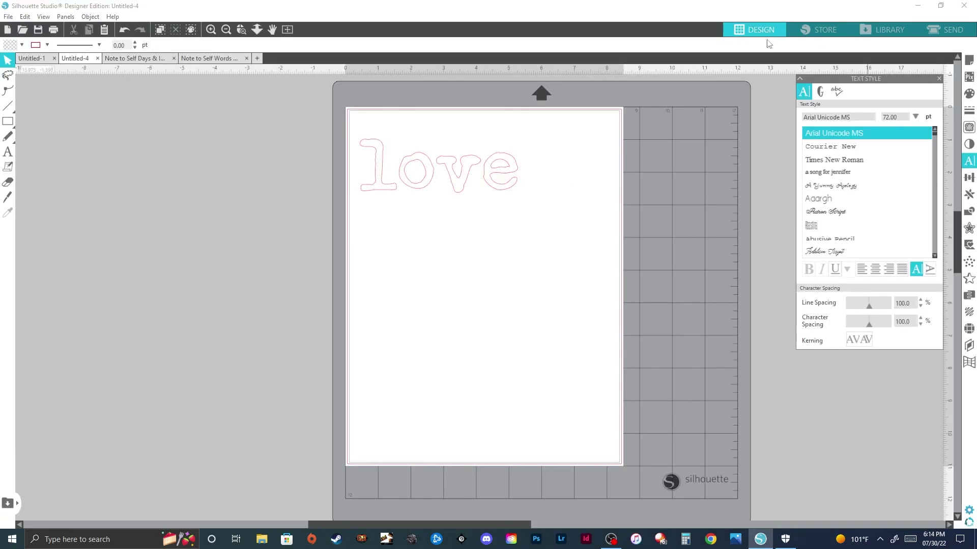
Fill the word "love" with the brown textured digital paper from the BTW4G Note To Self patterns
{"action": "left_click", "coordinate": [495, 176]}
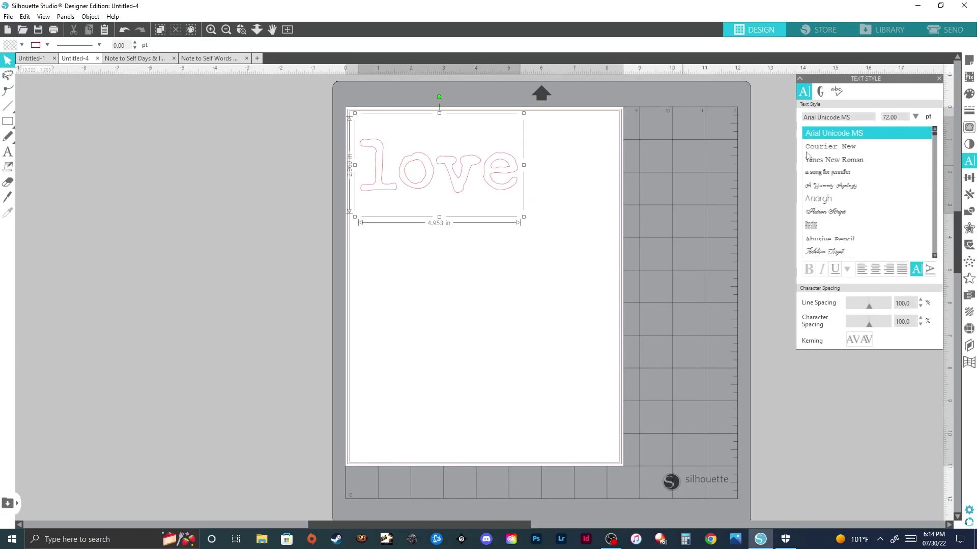
{"action": "left_click", "coordinate": [968, 96]}
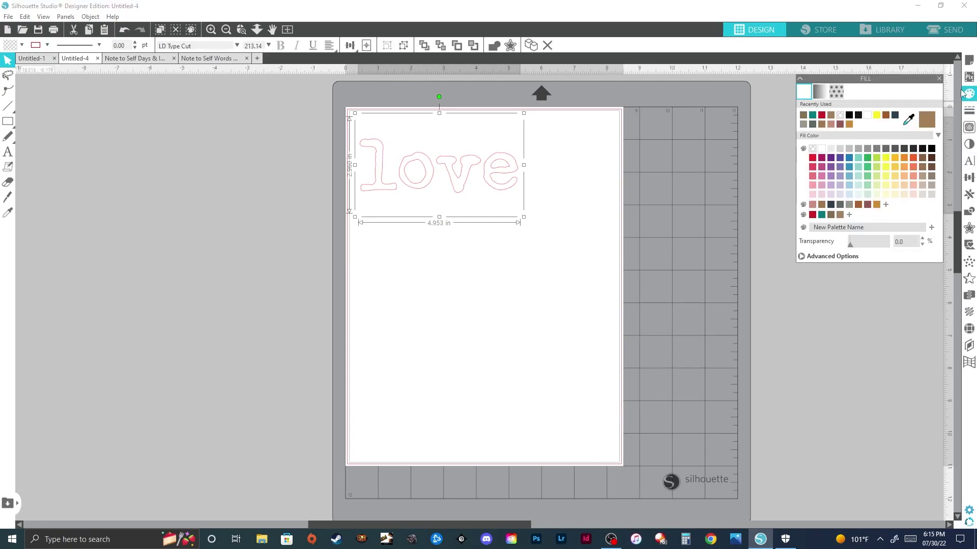
{"action": "left_click", "coordinate": [819, 95]}
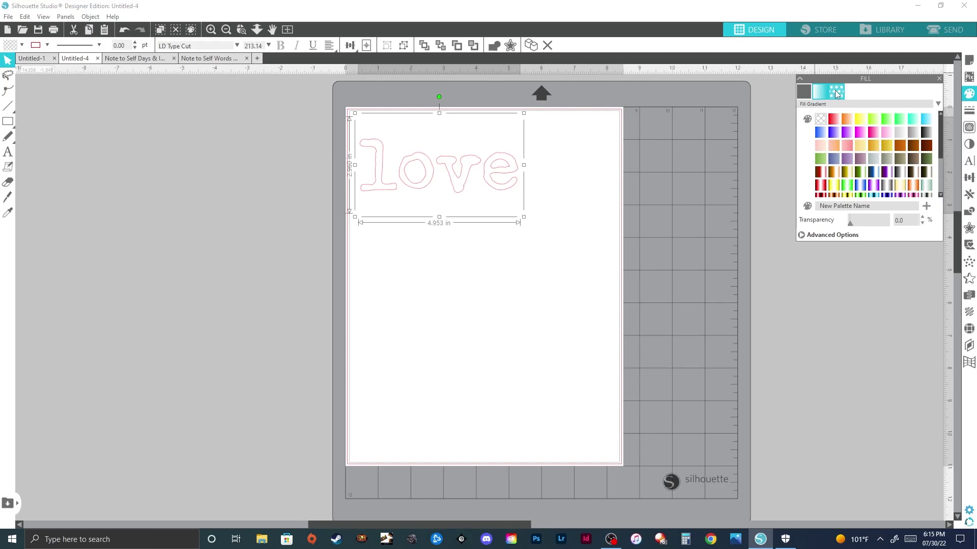
{"action": "left_click", "coordinate": [835, 91]}
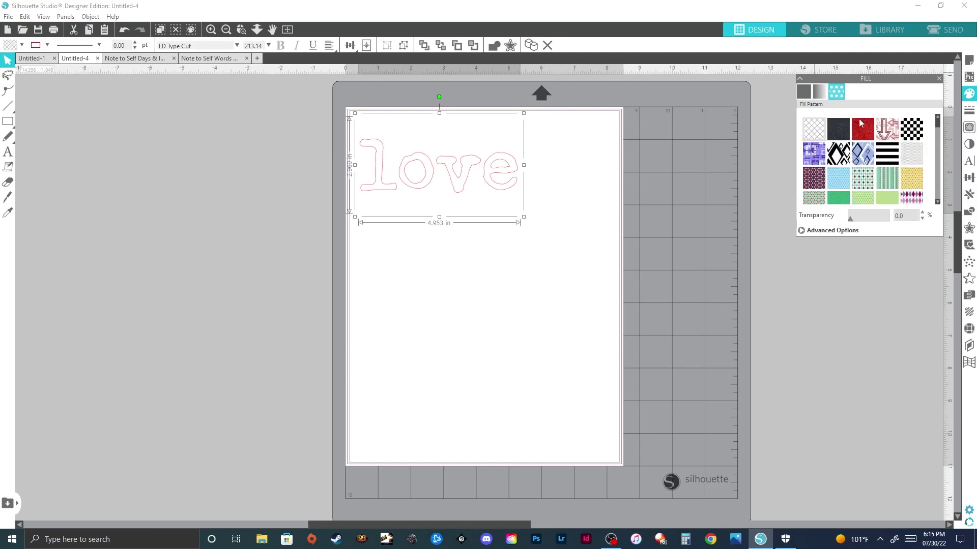
{"action": "scroll", "coordinate": [865, 143], "scroll_direction": "down", "scroll_amount": 3}
{"action": "scroll", "coordinate": [868, 145], "scroll_direction": "down", "scroll_amount": 5}
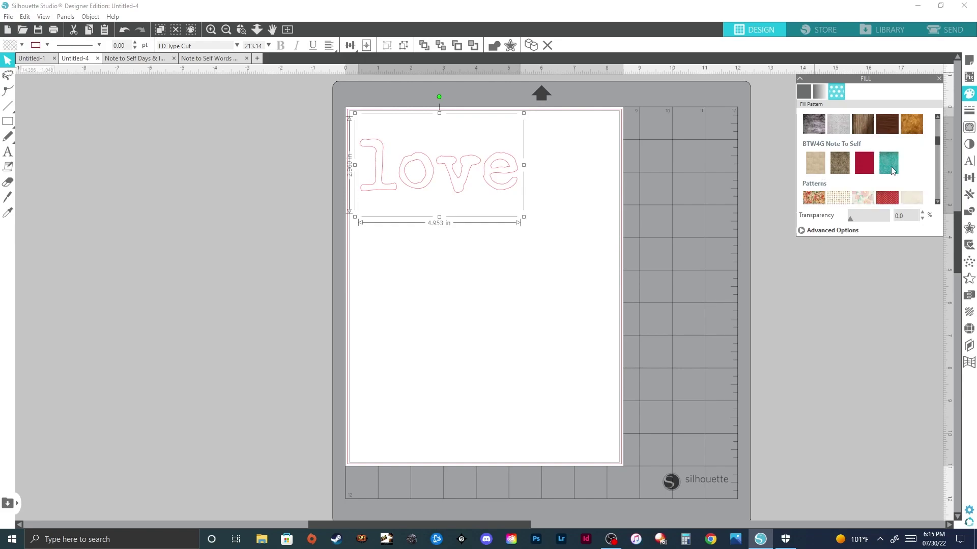
{"action": "left_click", "coordinate": [840, 164]}
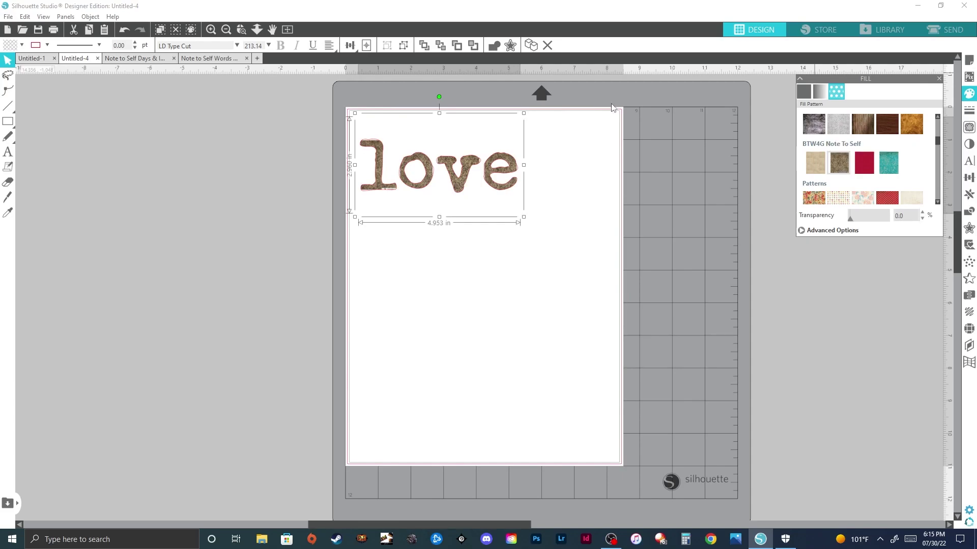
Scale the fill pattern inside the word "love" to 500%
{"action": "left_click", "coordinate": [210, 30]}
{"action": "left_click", "coordinate": [210, 29]}
{"action": "scroll", "coordinate": [511, 172], "scroll_direction": "up", "scroll_amount": 3}
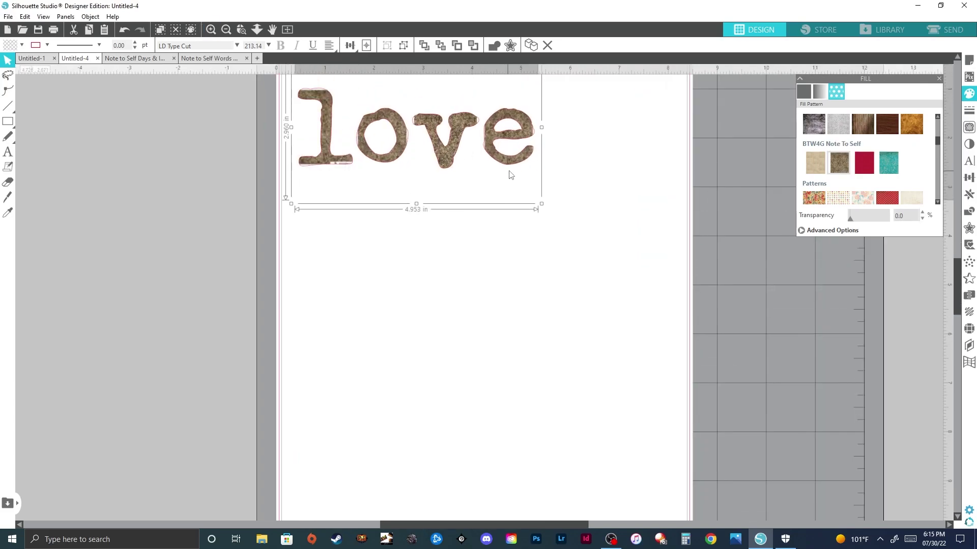
{"action": "left_click", "coordinate": [801, 231]}
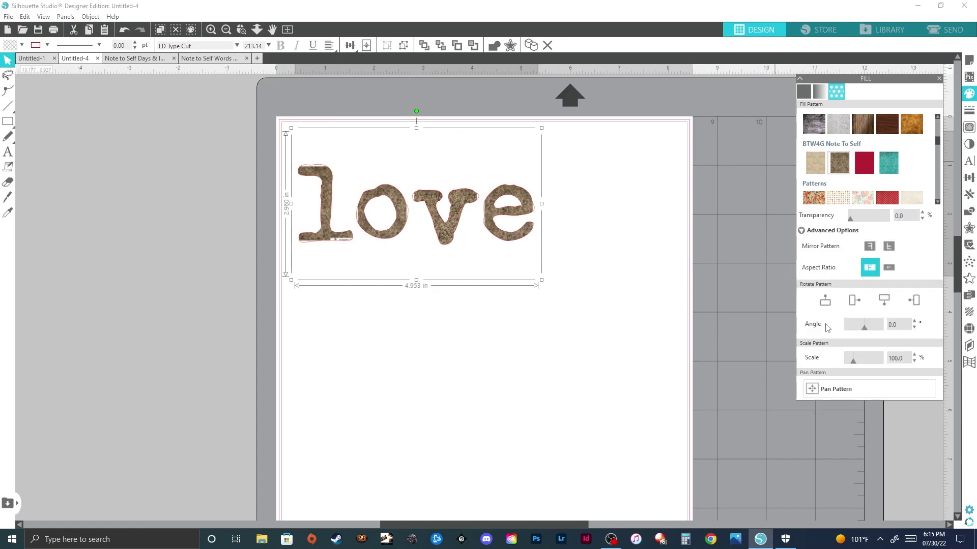
{"action": "left_click_drag", "start_coordinate": [854, 362], "coordinate": [881, 362]}
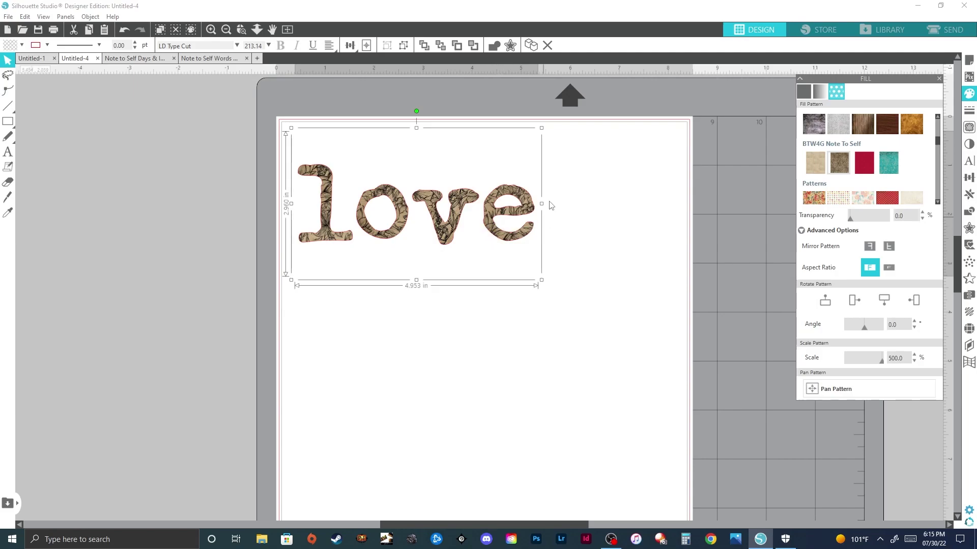
Change the outline color of the word "love" to black
{"action": "left_click", "coordinate": [970, 111]}
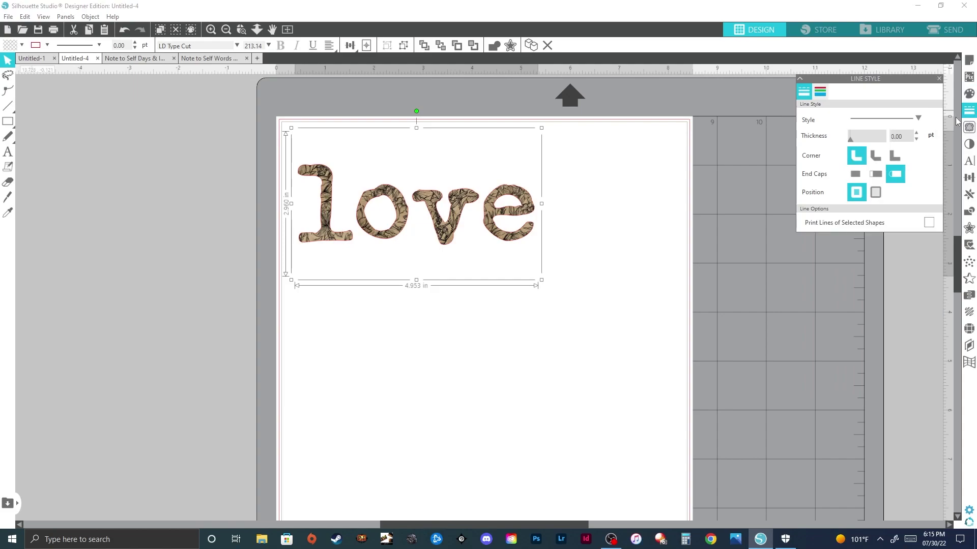
{"action": "left_click", "coordinate": [820, 93]}
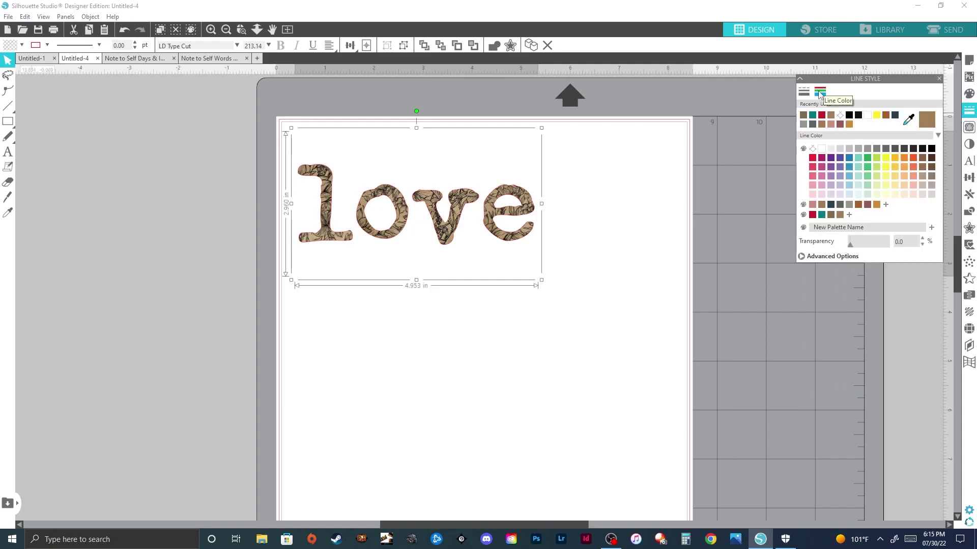
{"action": "left_click", "coordinate": [849, 115]}
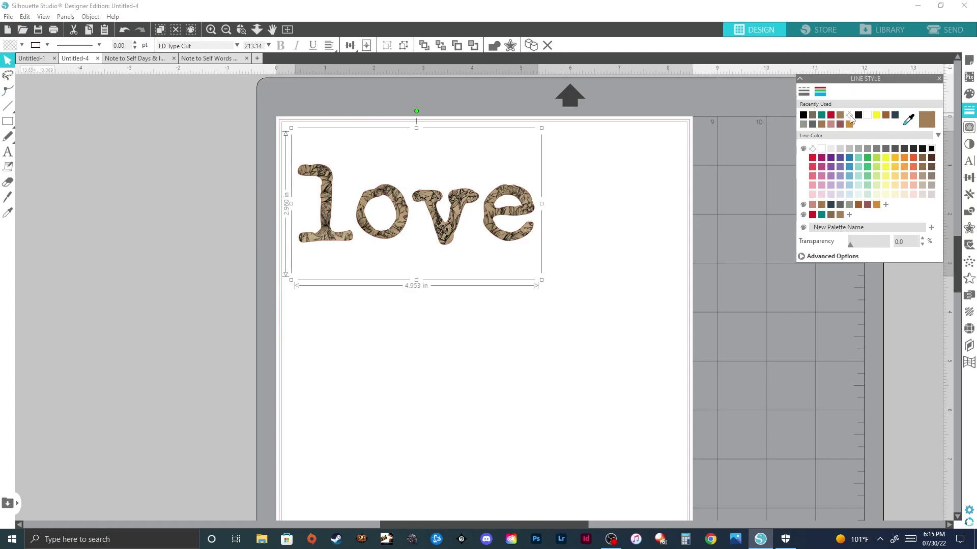
Try several outline thicknesses on the word "love" and set the thickness to 1.00 pt
{"action": "left_click", "coordinate": [804, 93]}
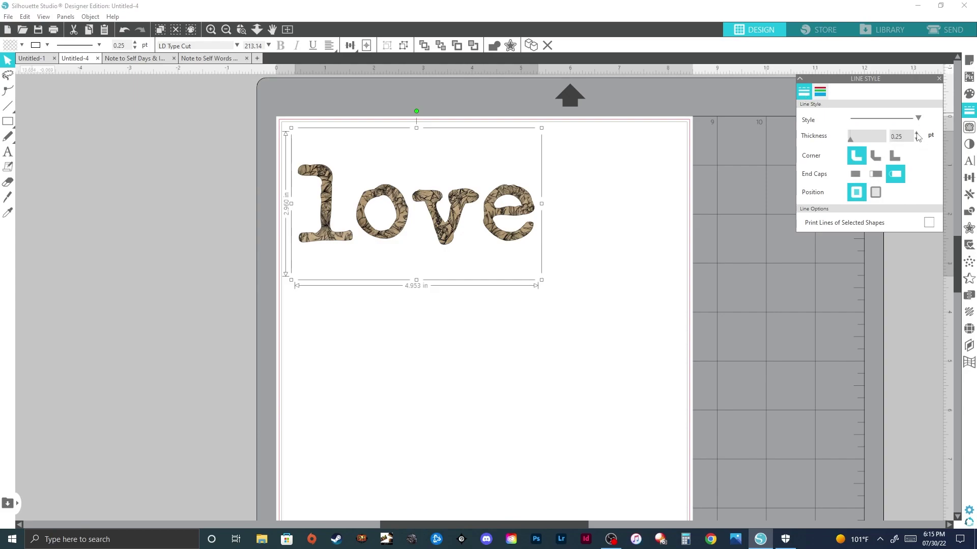
{"action": "left_click", "coordinate": [917, 134]}
{"action": "left_click", "coordinate": [917, 134]}
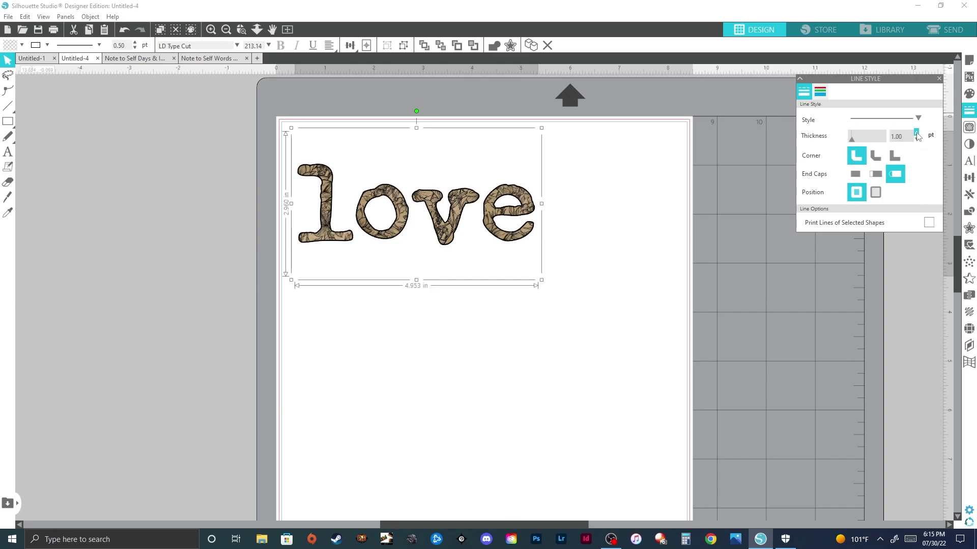
{"action": "left_click", "coordinate": [917, 133]}
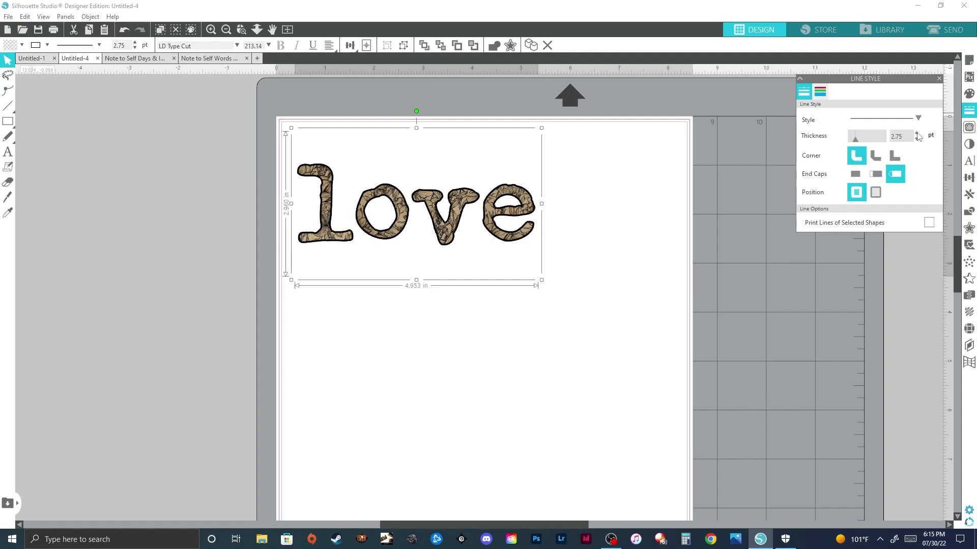
{"action": "left_click", "coordinate": [916, 139]}
{"action": "left_click", "coordinate": [916, 139]}
{"action": "left_click", "coordinate": [916, 139]}
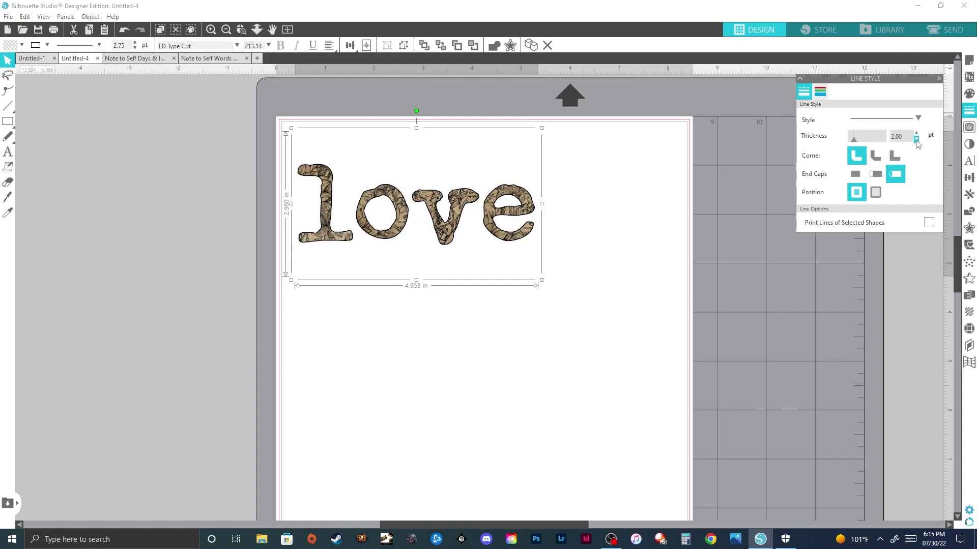
{"action": "left_click", "coordinate": [916, 139]}
{"action": "left_click", "coordinate": [916, 139]}
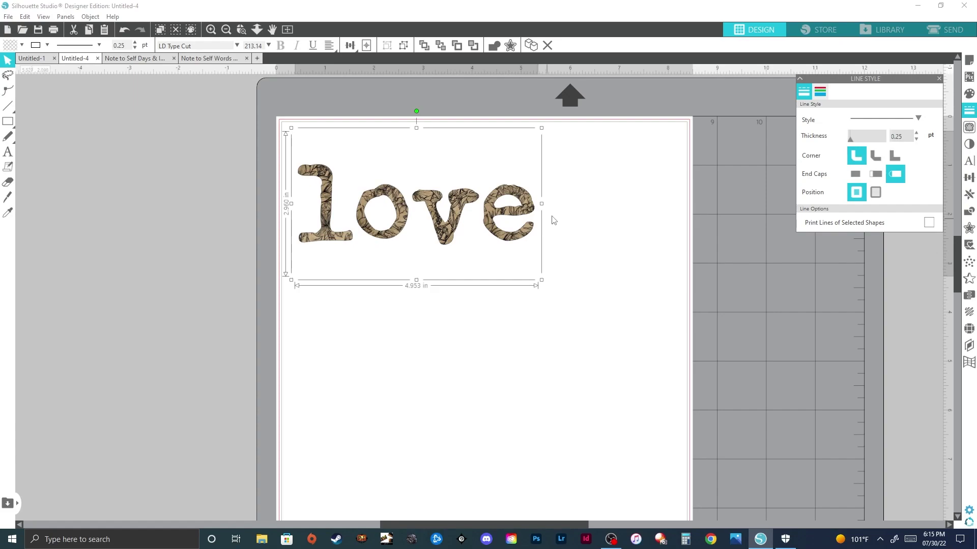
{"action": "left_click", "coordinate": [917, 134]}
{"action": "left_click", "coordinate": [917, 133]}
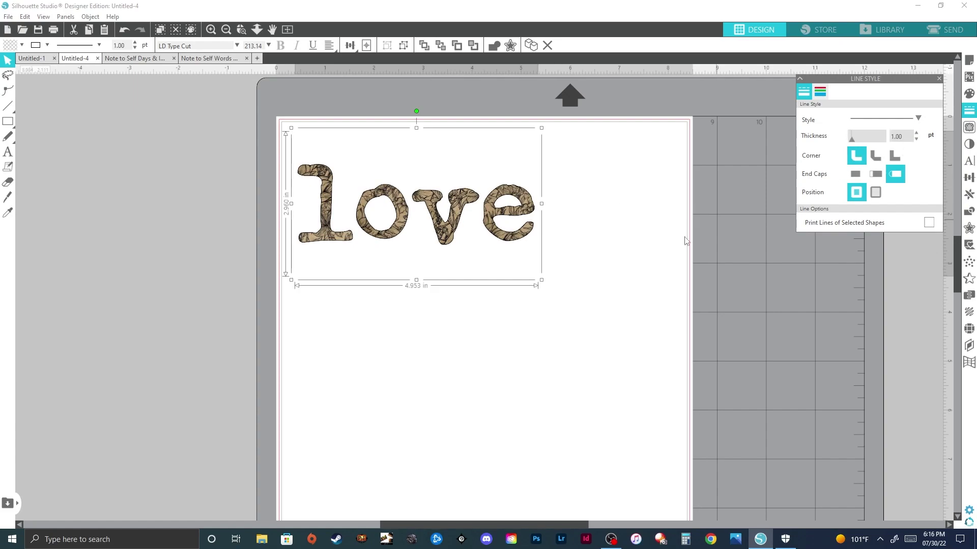
Shrink "love" to about 2.2 in wide in the page's upper-left corner, and set its character spacing to 90%
{"action": "left_click_drag", "start_coordinate": [542, 128], "coordinate": [407, 209]}
{"action": "left_click_drag", "start_coordinate": [365, 262], "coordinate": [359, 172]}
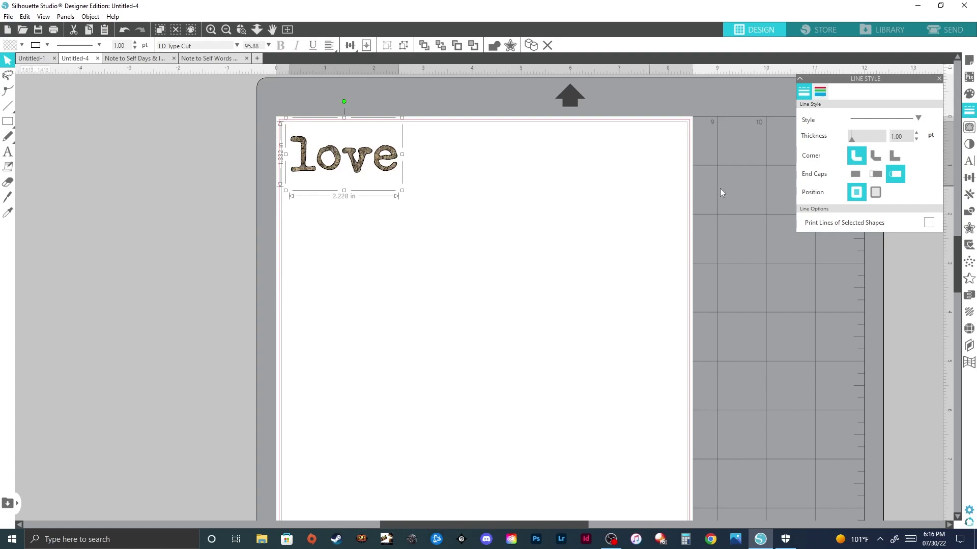
{"action": "left_click", "coordinate": [969, 164]}
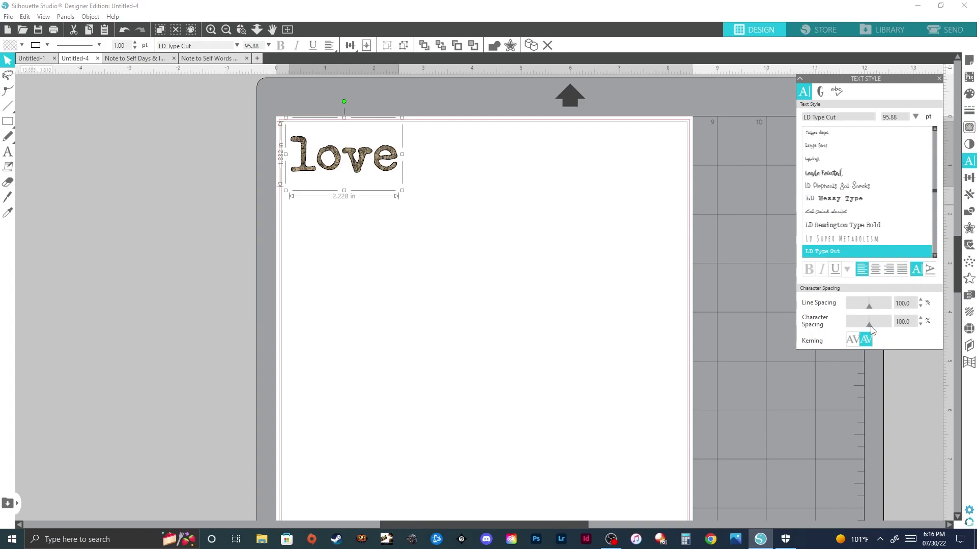
{"action": "left_click_drag", "start_coordinate": [869, 326], "coordinate": [867, 326]}
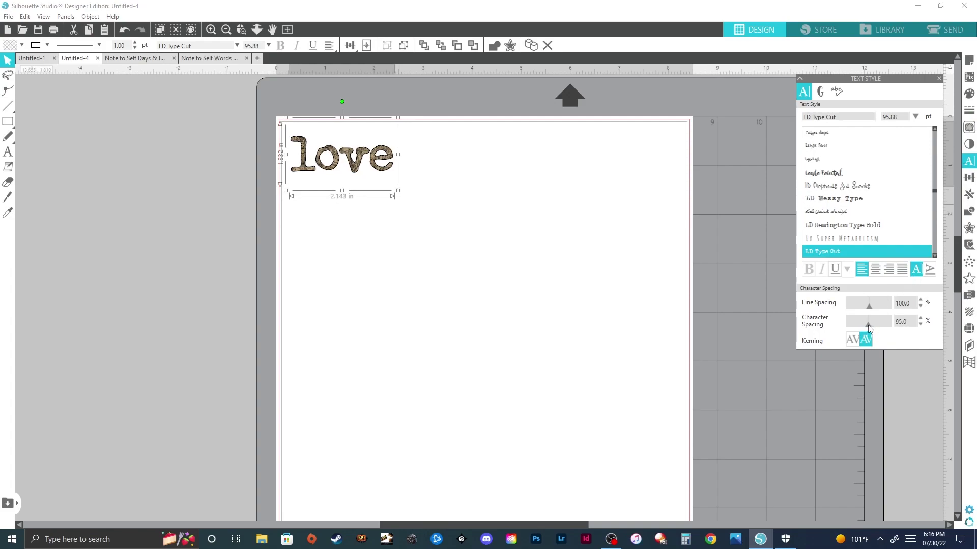
{"action": "left_click", "coordinate": [920, 325]}
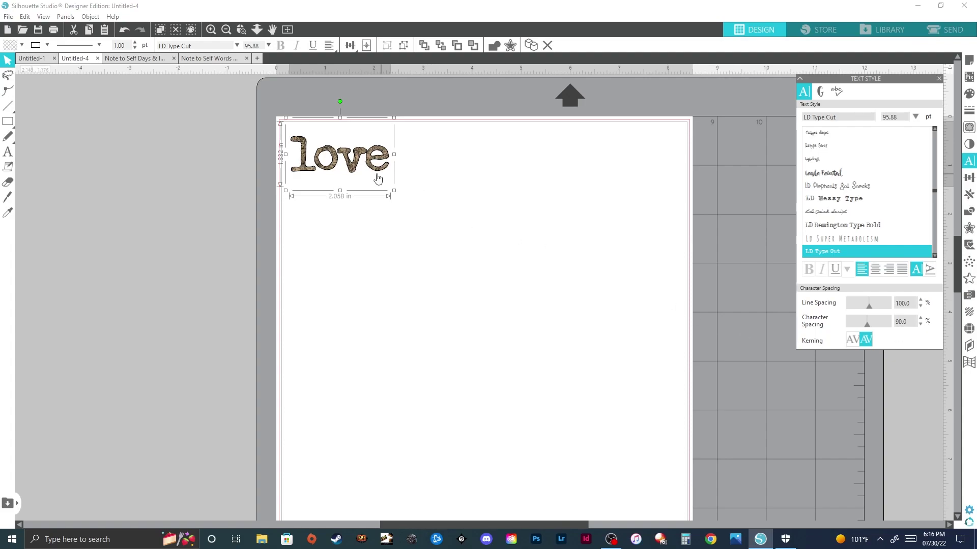
{"action": "left_click", "coordinate": [435, 182]}
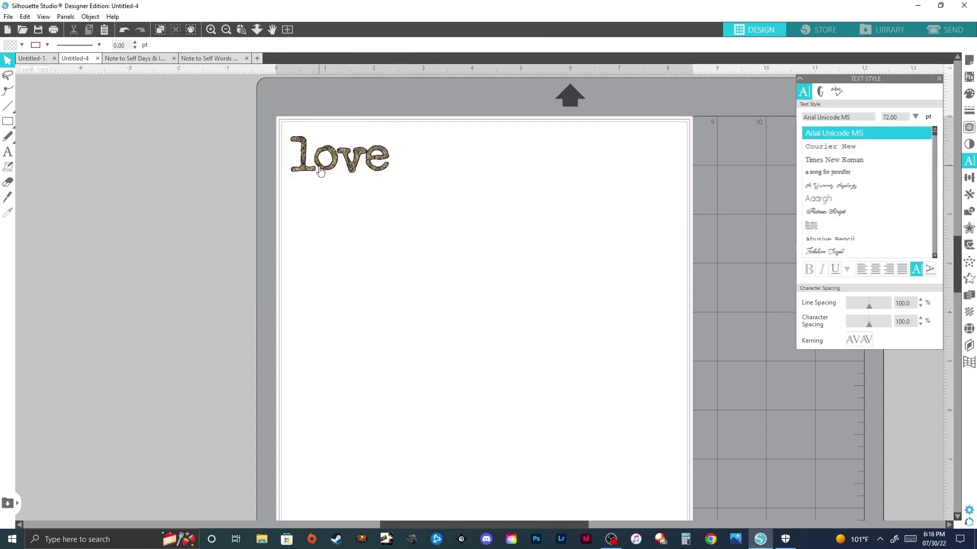
View the pattern-filled words in the Note to Self Words & Numbers design, and return to the Untitled-4 page
{"action": "left_click", "coordinate": [222, 59]}
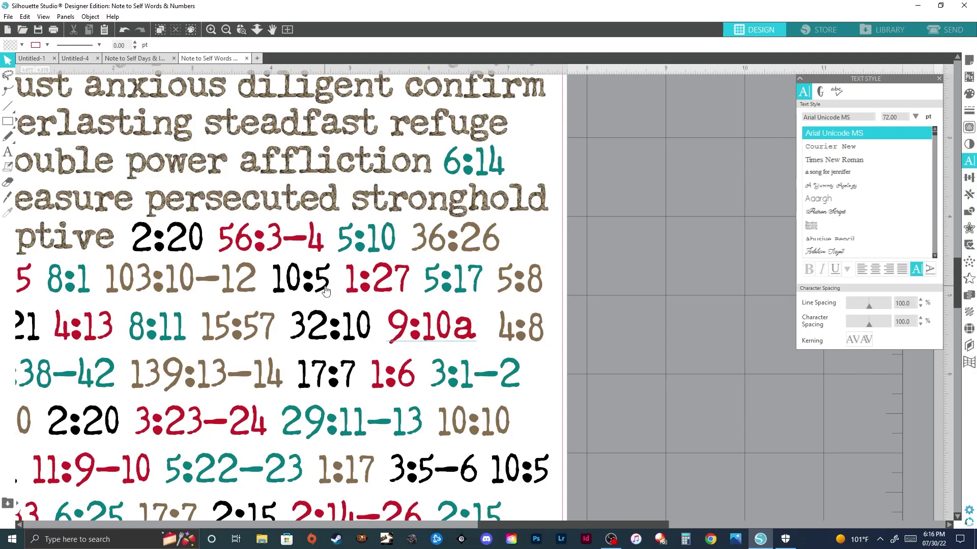
{"action": "left_click", "coordinate": [81, 59]}
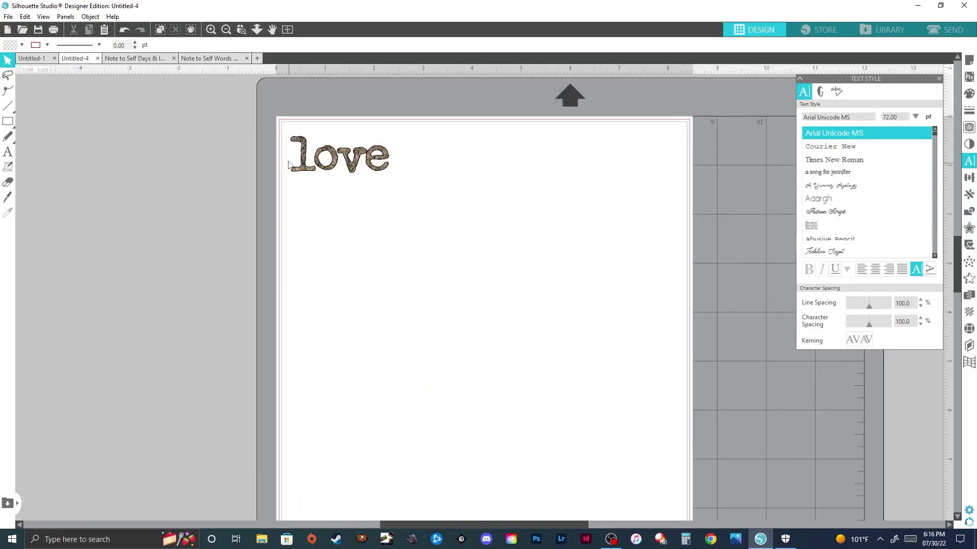
{"action": "left_click", "coordinate": [226, 29]}
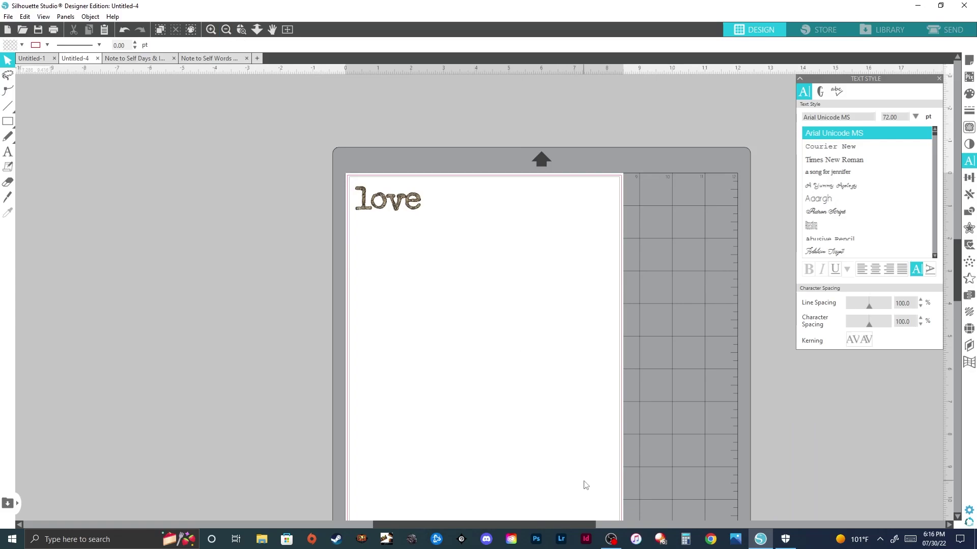
Switch to File Explorer, preview Note_to_Self_Digital_Papers_02 from the BTW4G Printables folder in Acrobat, and place the PDF beside the Untitled-4 page
{"action": "left_click", "coordinate": [270, 544]}
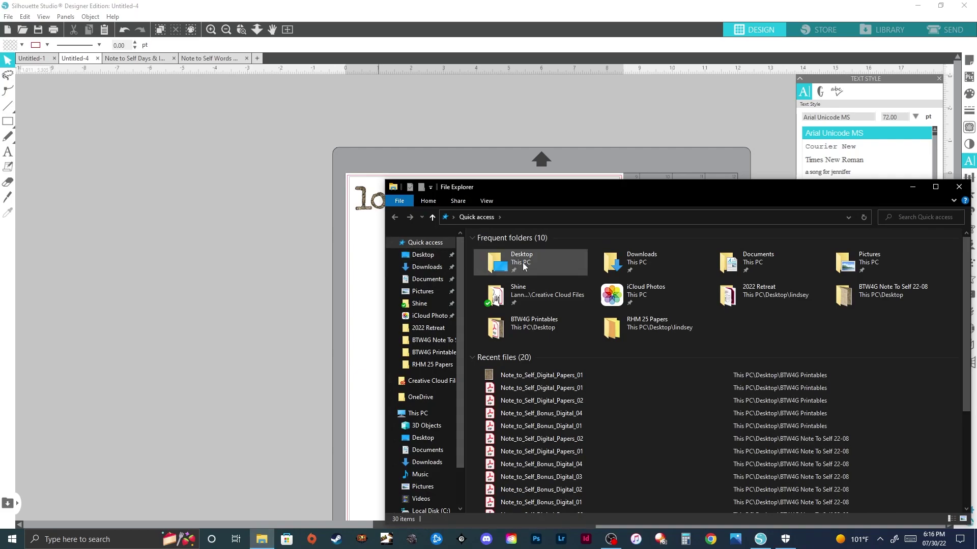
{"action": "double_click", "coordinate": [535, 330]}
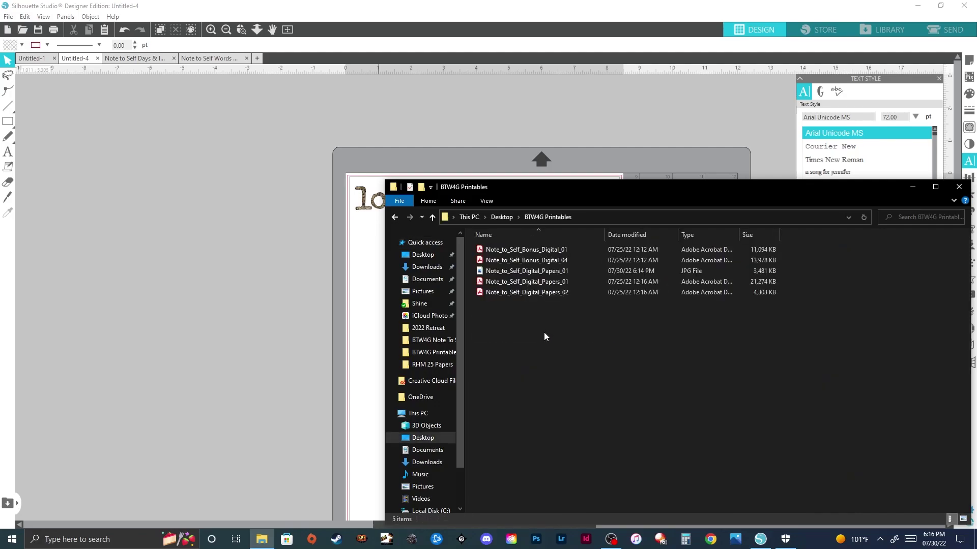
{"action": "left_click", "coordinate": [547, 264]}
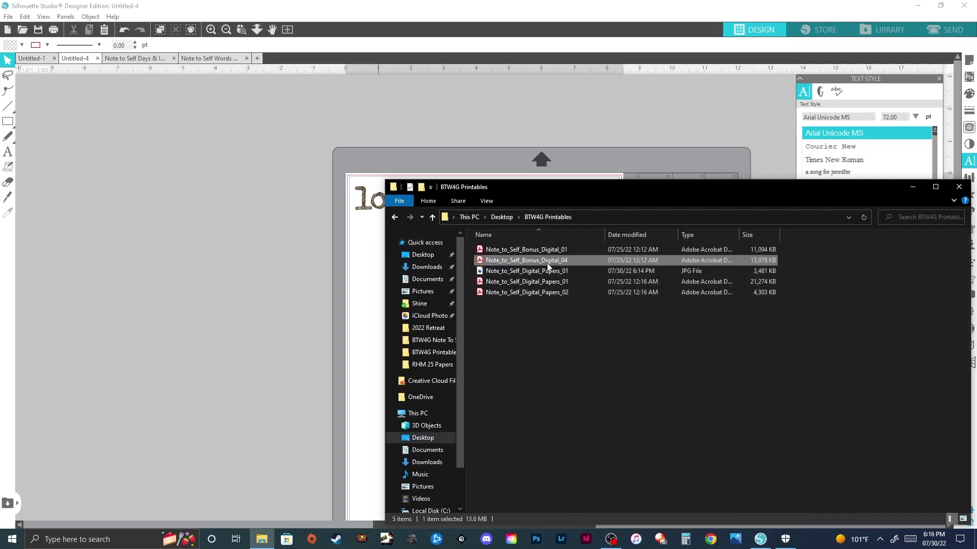
{"action": "double_click", "coordinate": [548, 292]}
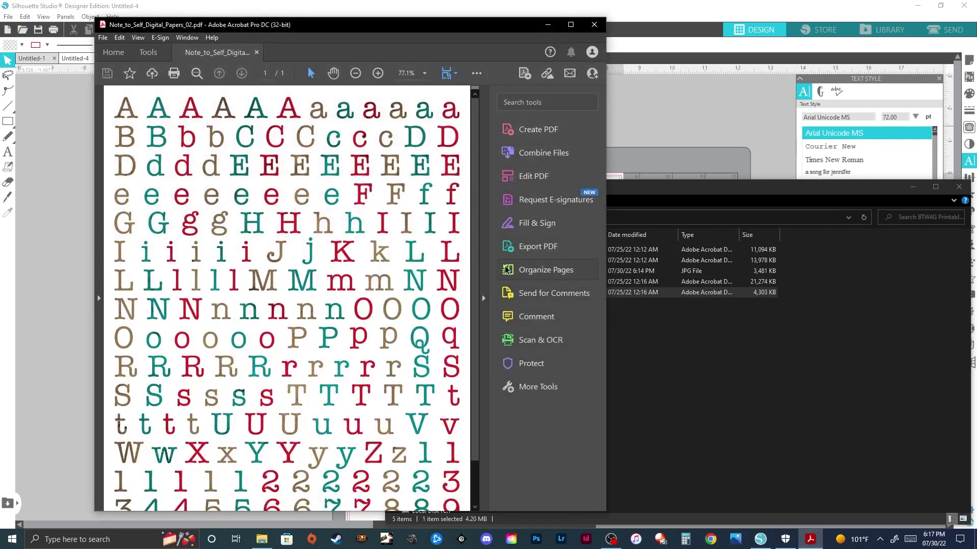
{"action": "left_click", "coordinate": [594, 24]}
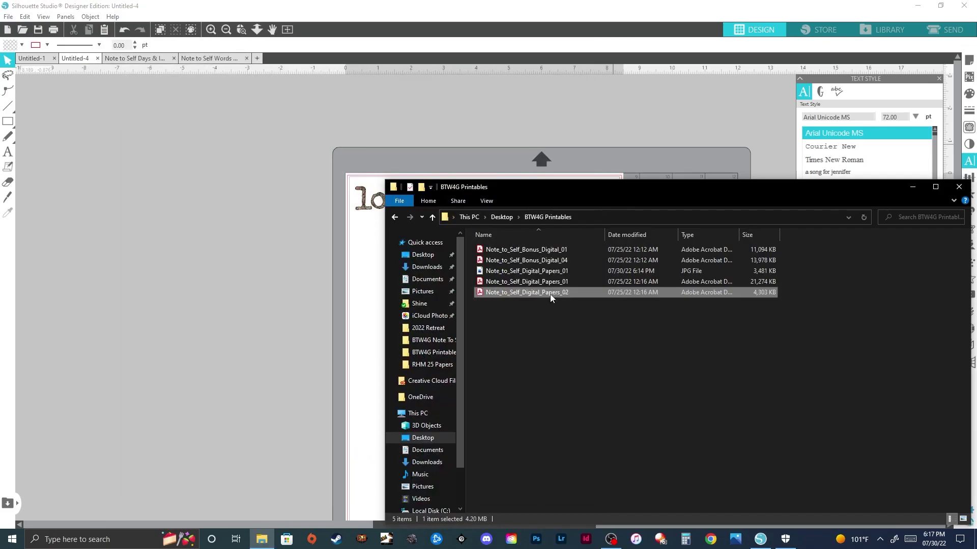
{"action": "left_click_drag", "start_coordinate": [551, 294], "coordinate": [187, 277]}
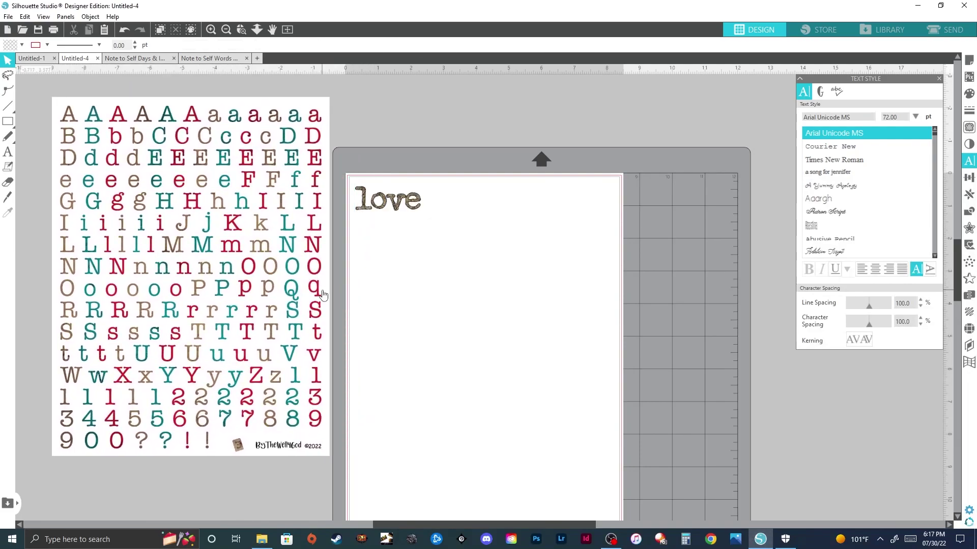
Add a new fill color palette named BTW4G Video
{"action": "left_click", "coordinate": [969, 95]}
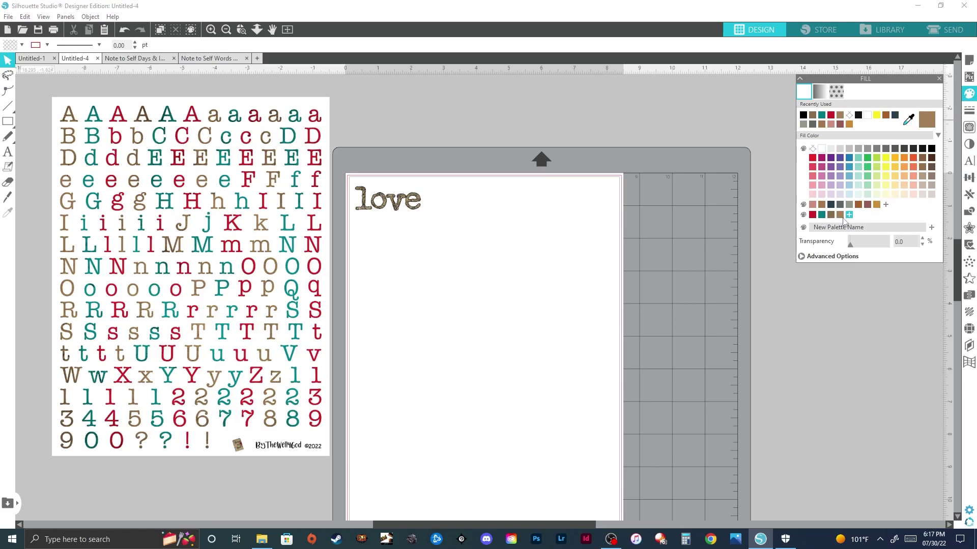
{"action": "left_click", "coordinate": [867, 228]}
{"action": "type", "text": "BTW4G Video"}
{"action": "left_click", "coordinate": [931, 228]}
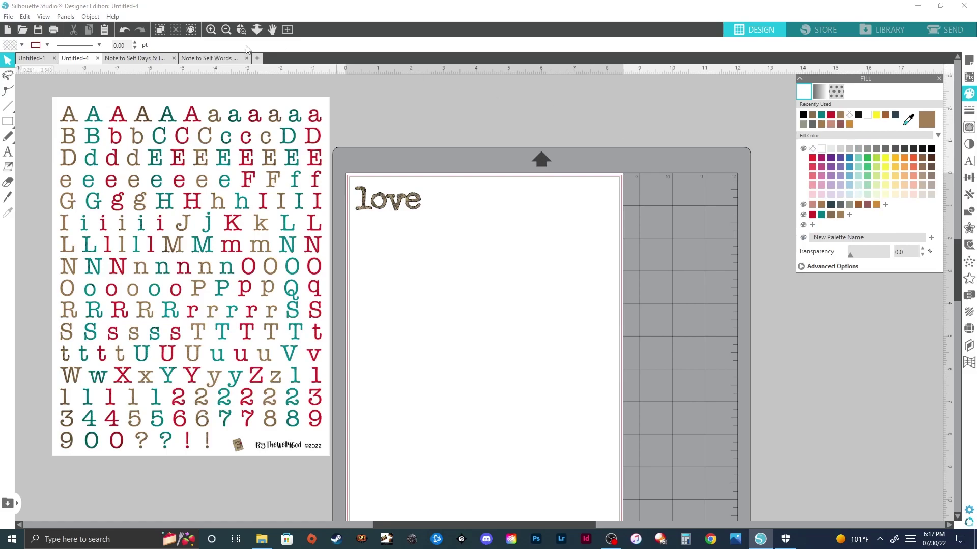
{"action": "left_click", "coordinate": [212, 33]}
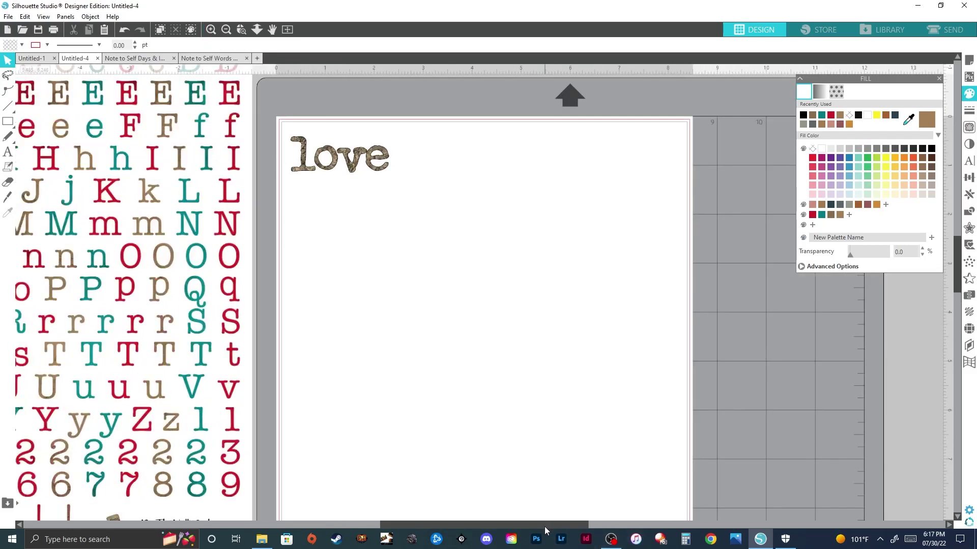
Sample the red and the teal from the letter sheet and add both colors to the BTW4G Video palette
{"action": "left_click_drag", "start_coordinate": [547, 525], "coordinate": [443, 529]}
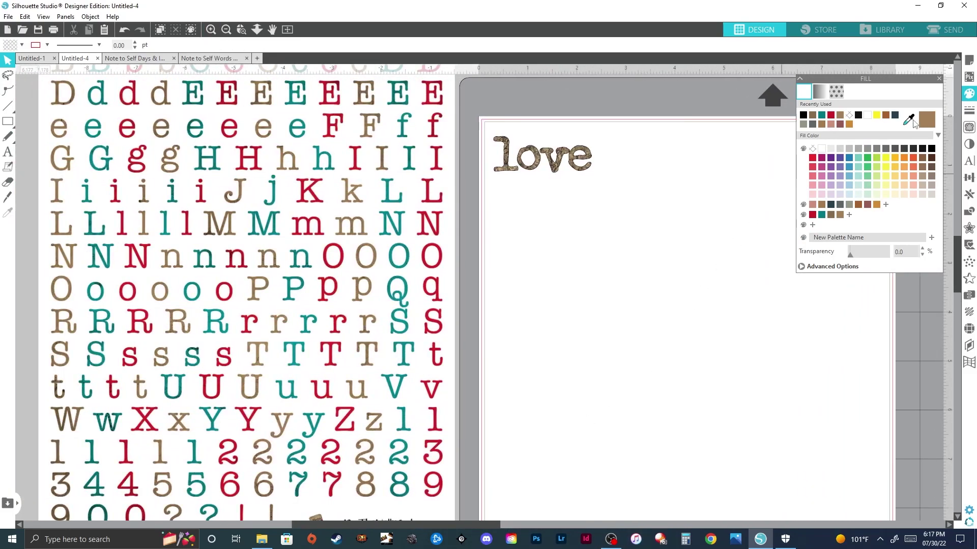
{"action": "left_click", "coordinate": [909, 120]}
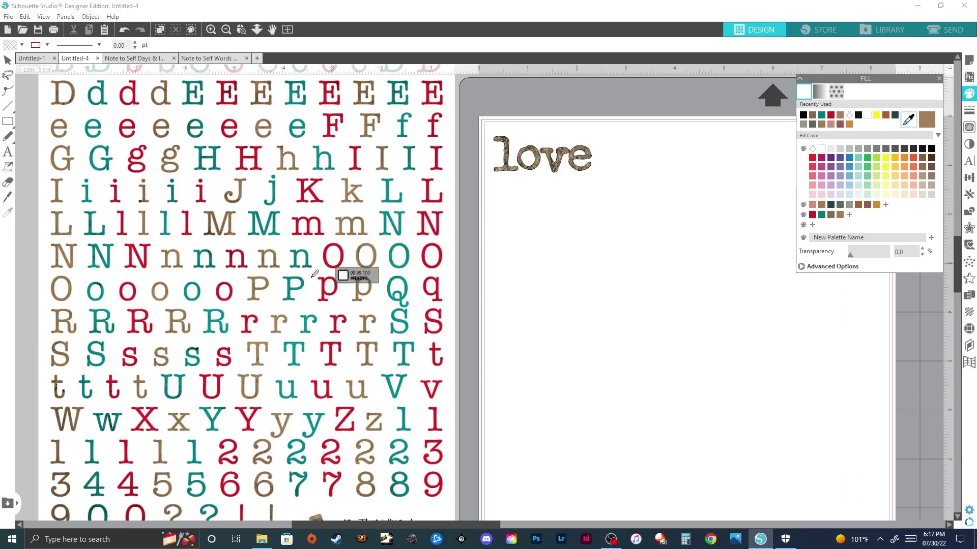
{"action": "left_click", "coordinate": [136, 320]}
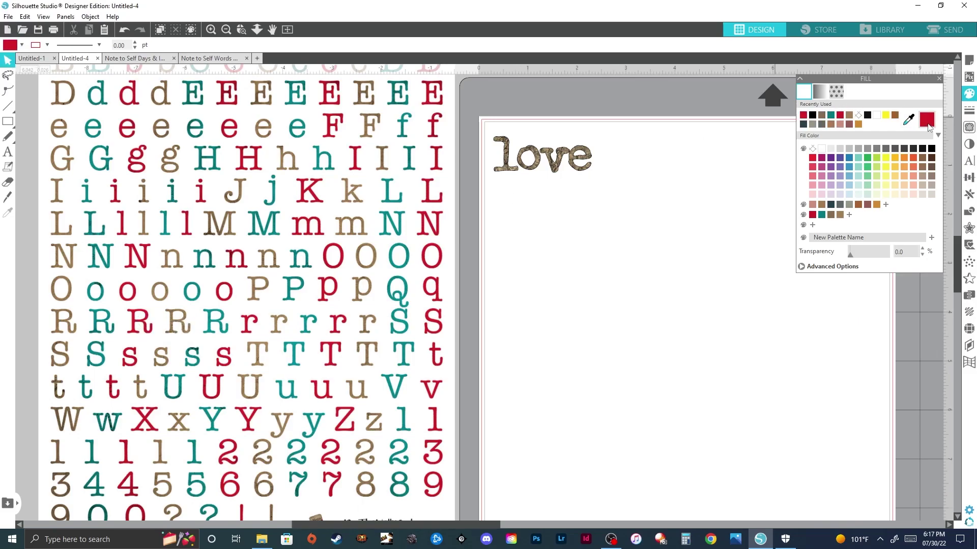
{"action": "left_click", "coordinate": [813, 225]}
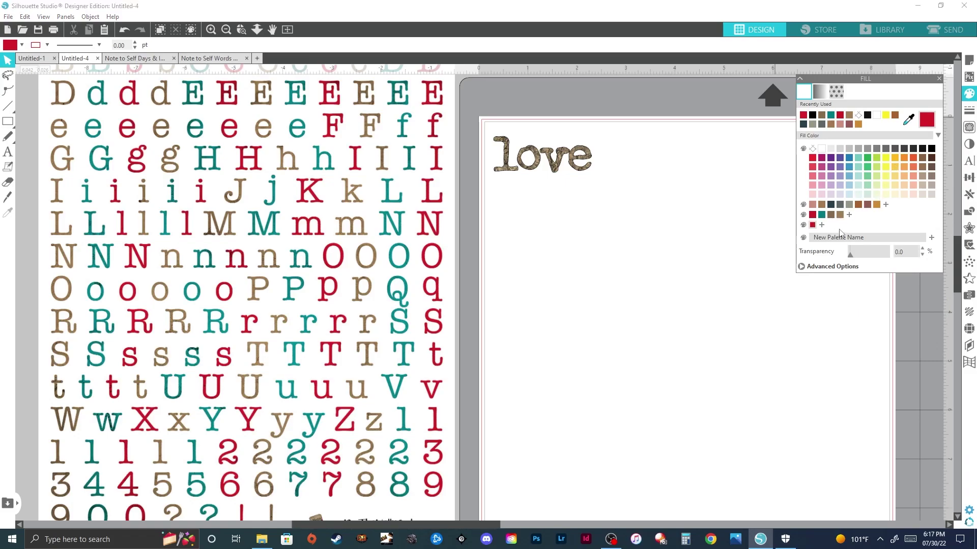
{"action": "left_click", "coordinate": [909, 122]}
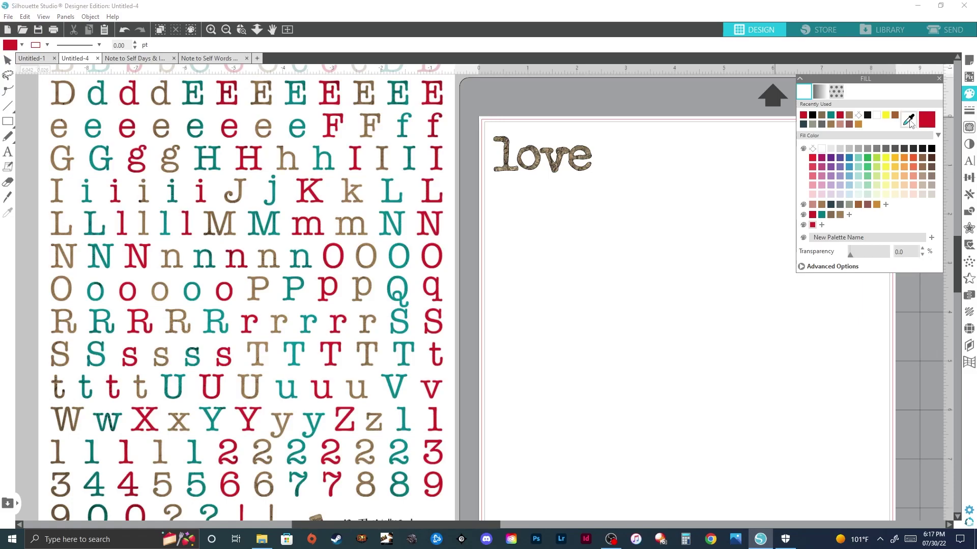
{"action": "left_click", "coordinate": [409, 280]}
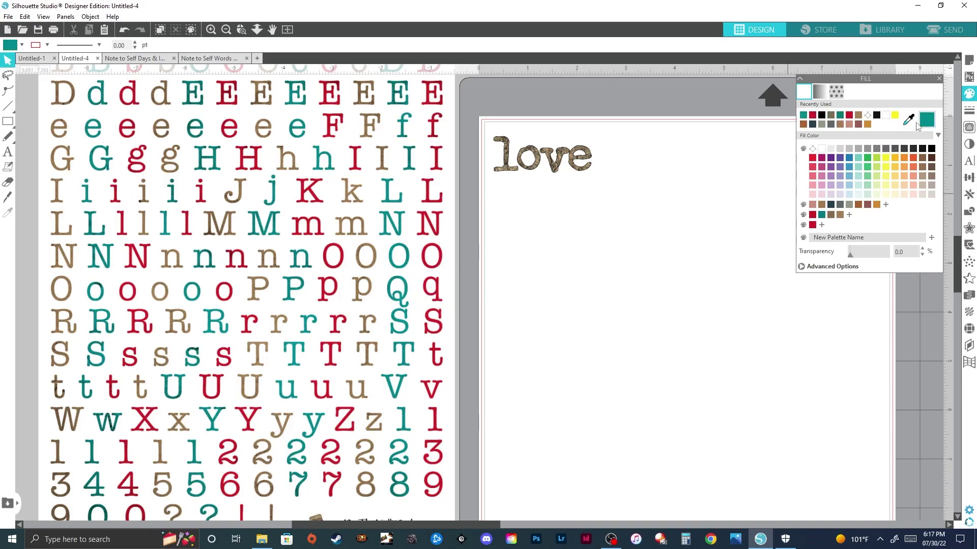
{"action": "left_click", "coordinate": [822, 224]}
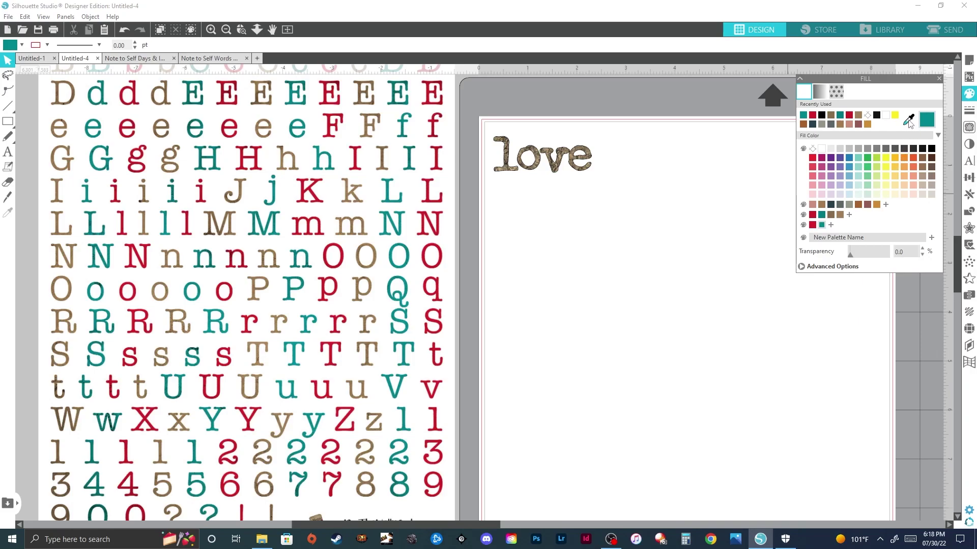
Sample the brown from the letter sheet into the BTW4G Video palette, and delete the letter sheet
{"action": "left_click", "coordinate": [909, 121]}
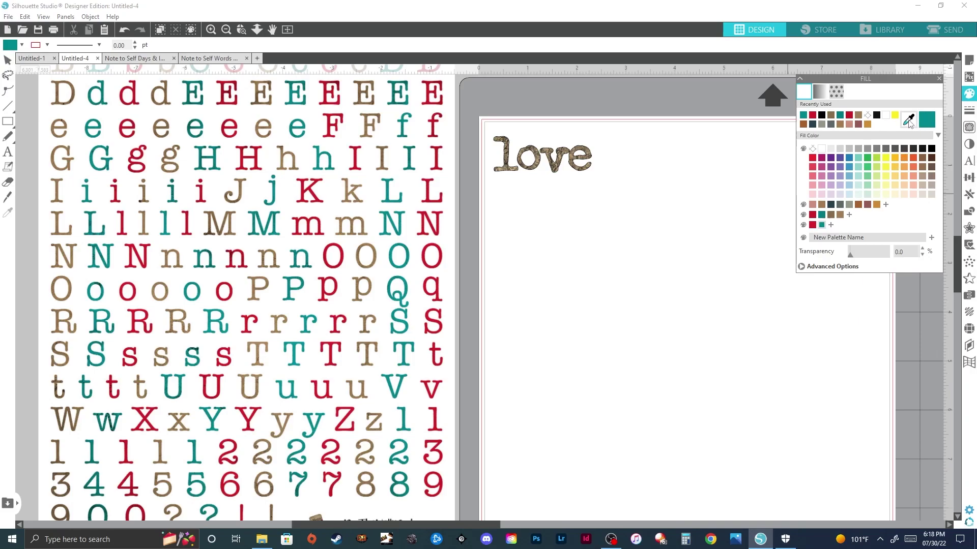
{"action": "left_click", "coordinate": [286, 428]}
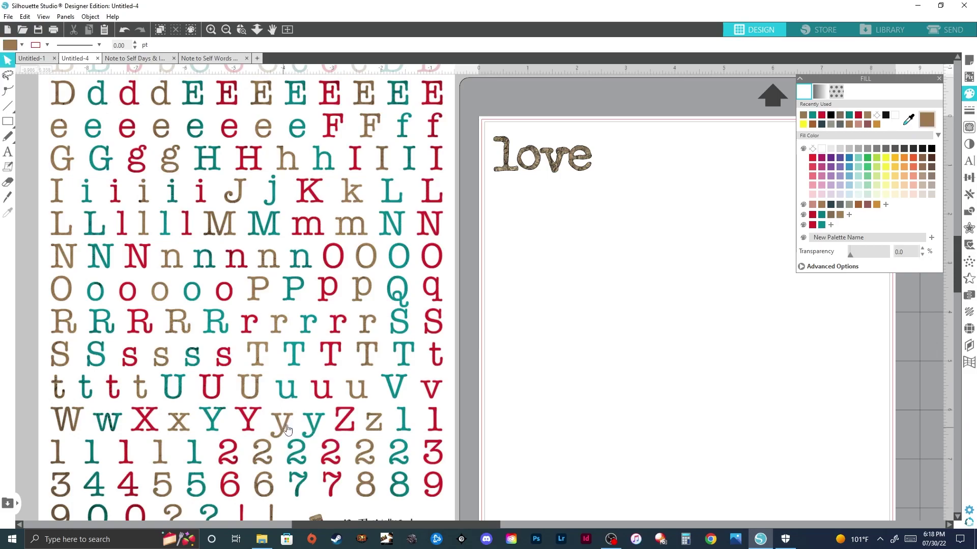
{"action": "left_click", "coordinate": [830, 224]}
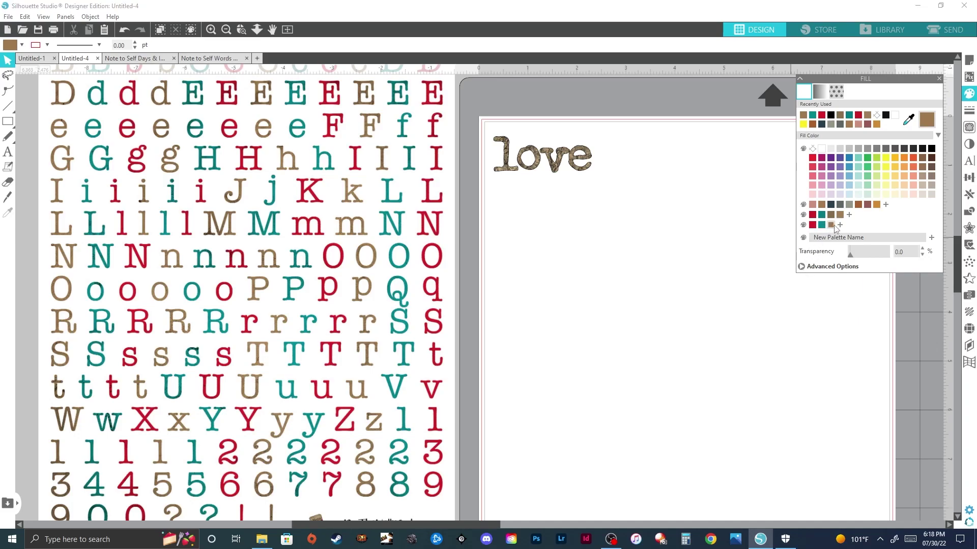
{"action": "left_click", "coordinate": [401, 263]}
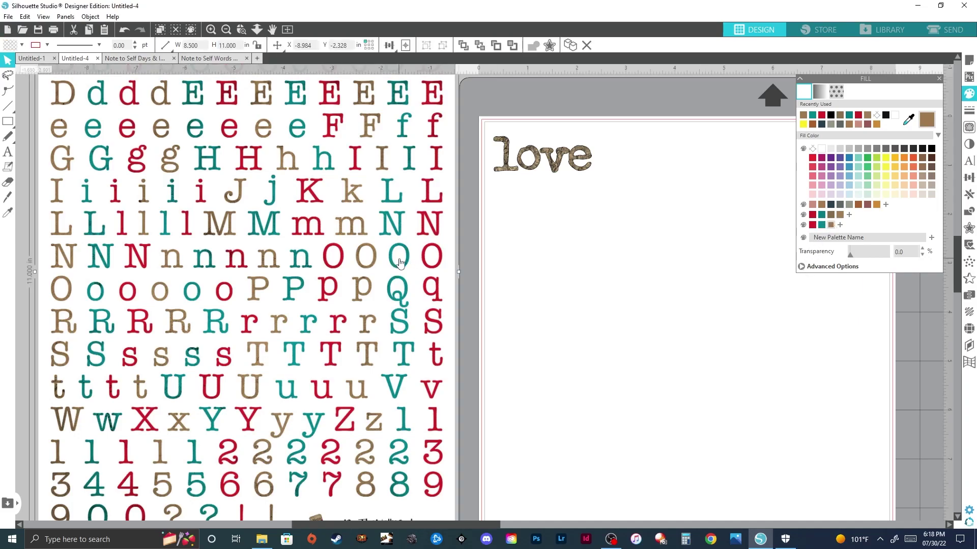
{"action": "key", "text": "Delete"}
Add the text "Proverbs 1:6" below "love" and shift it toward the page's left edge
{"action": "left_click", "coordinate": [7, 152]}
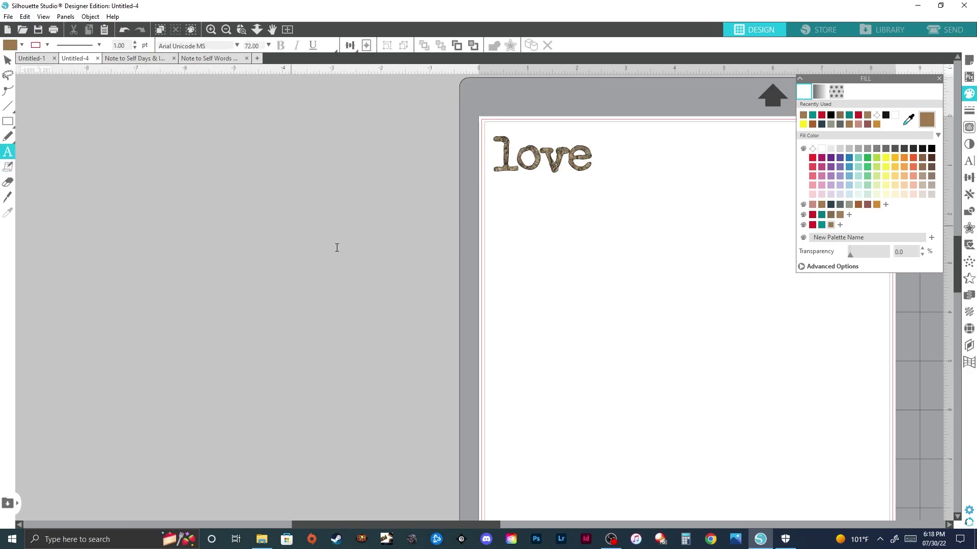
{"action": "left_click", "coordinate": [515, 264]}
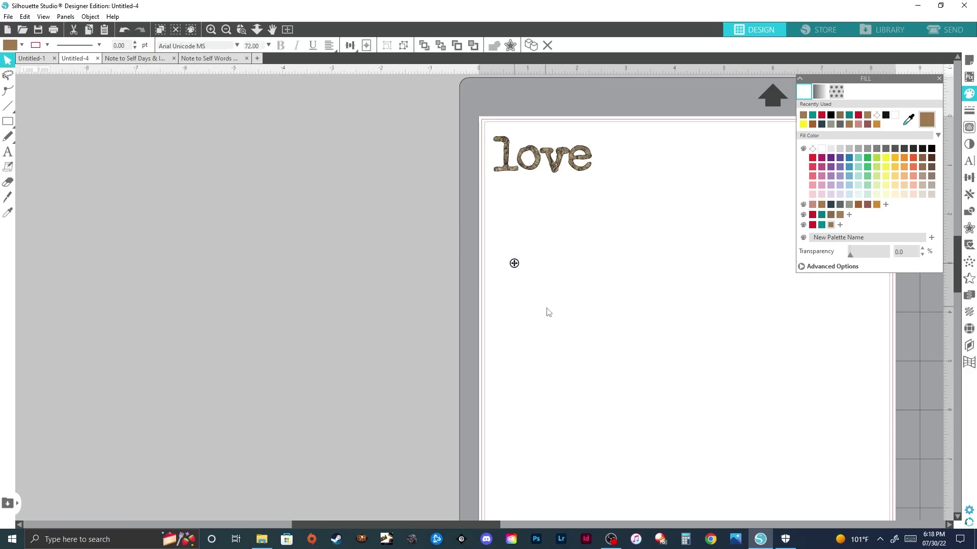
{"action": "type", "text": "Prov"}
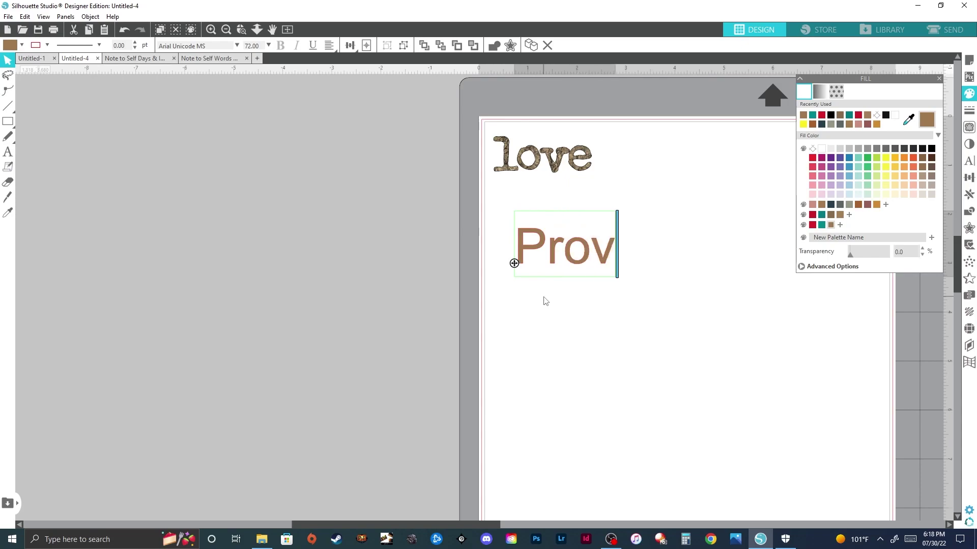
{"action": "type", "text": "erbs 1:6"}
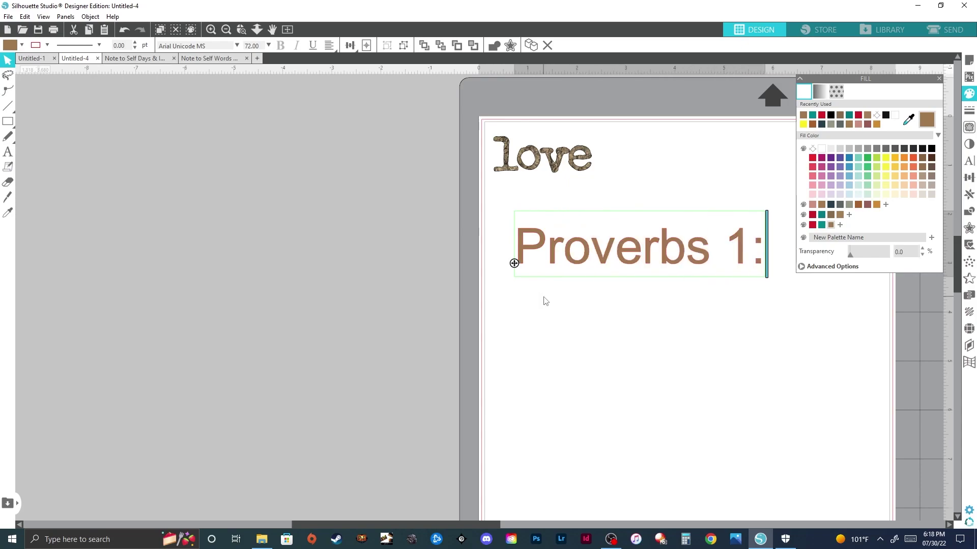
{"action": "left_click", "coordinate": [567, 298]}
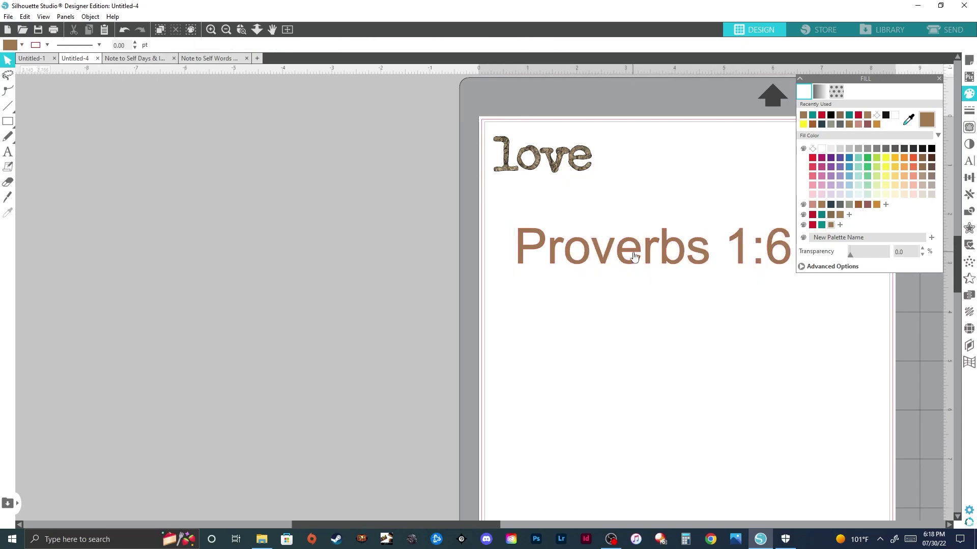
{"action": "left_click_drag", "start_coordinate": [633, 255], "coordinate": [566, 265]}
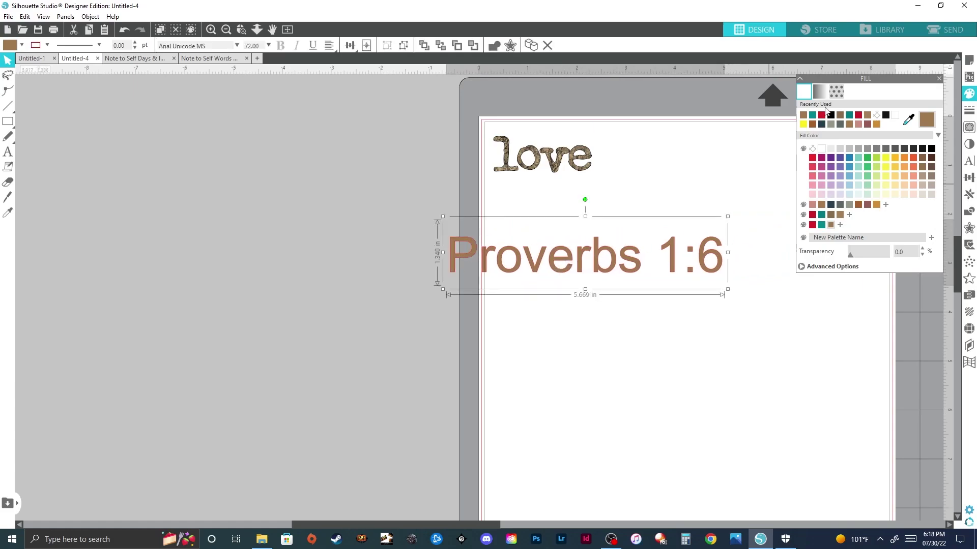
Apply the LD Type Cut font from the library's Fonts folder to "Proverbs 1:6"
{"action": "left_click", "coordinate": [896, 32]}
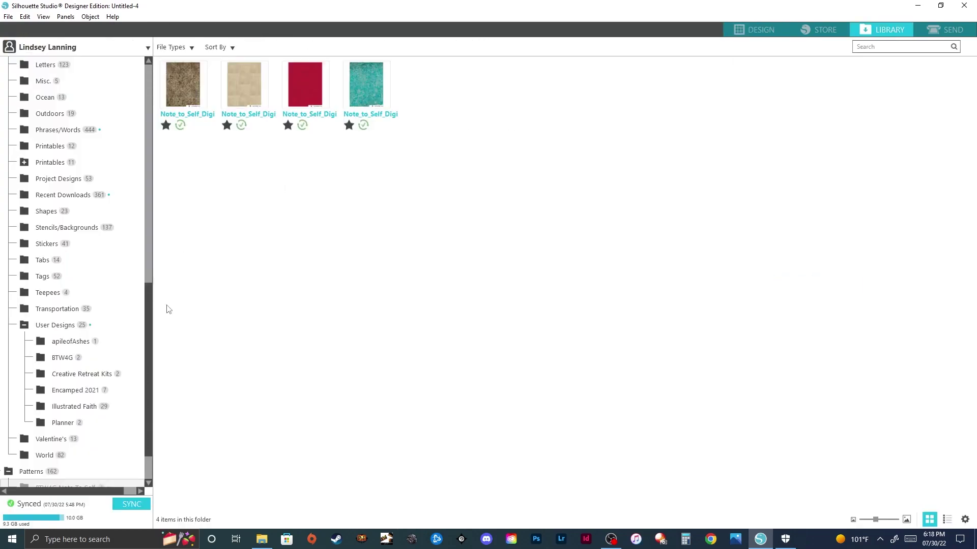
{"action": "left_click_drag", "start_coordinate": [148, 321], "coordinate": [155, 74]}
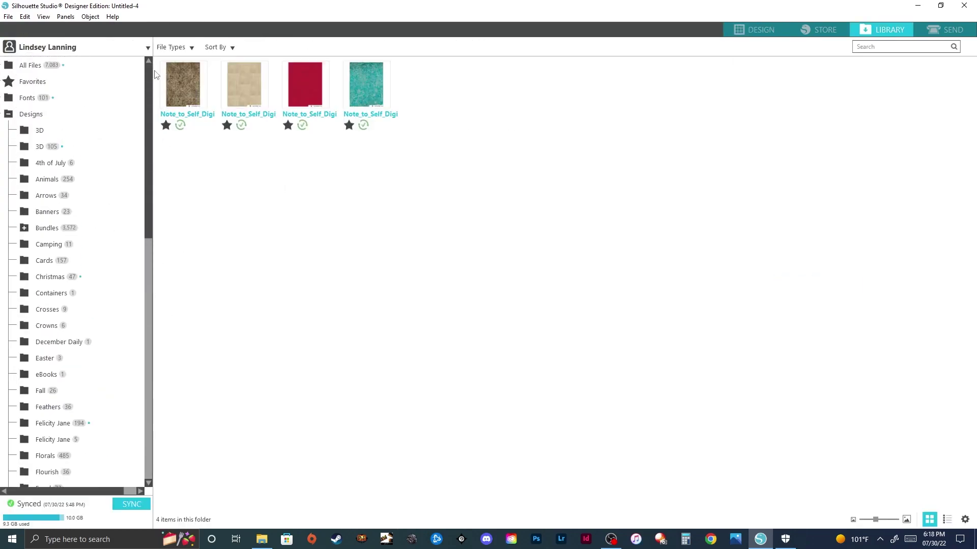
{"action": "left_click", "coordinate": [28, 99]}
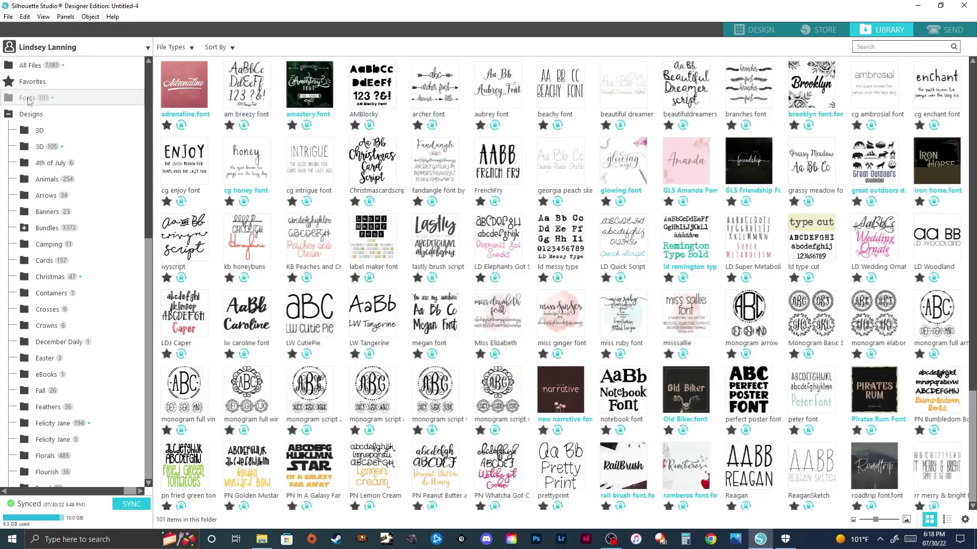
{"action": "double_click", "coordinate": [811, 242]}
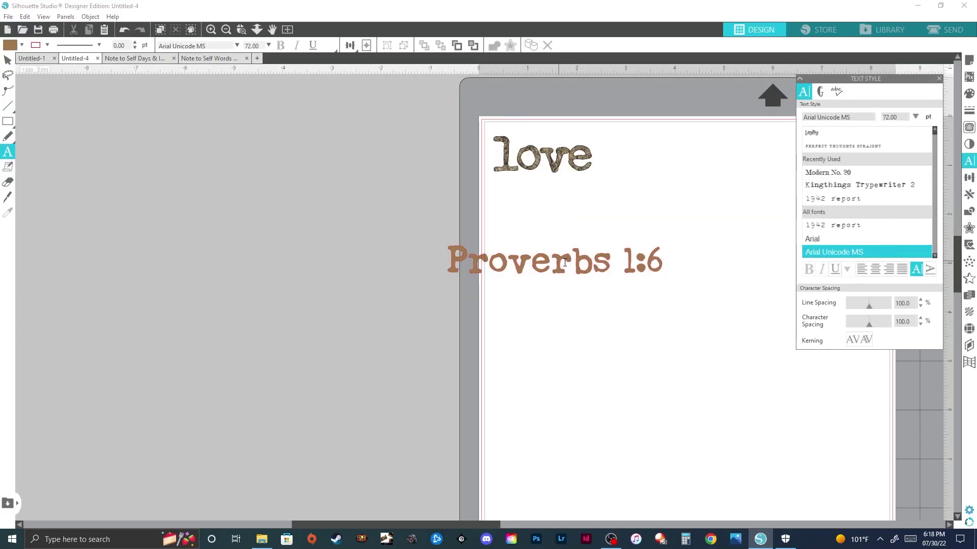
{"action": "left_click", "coordinate": [8, 60]}
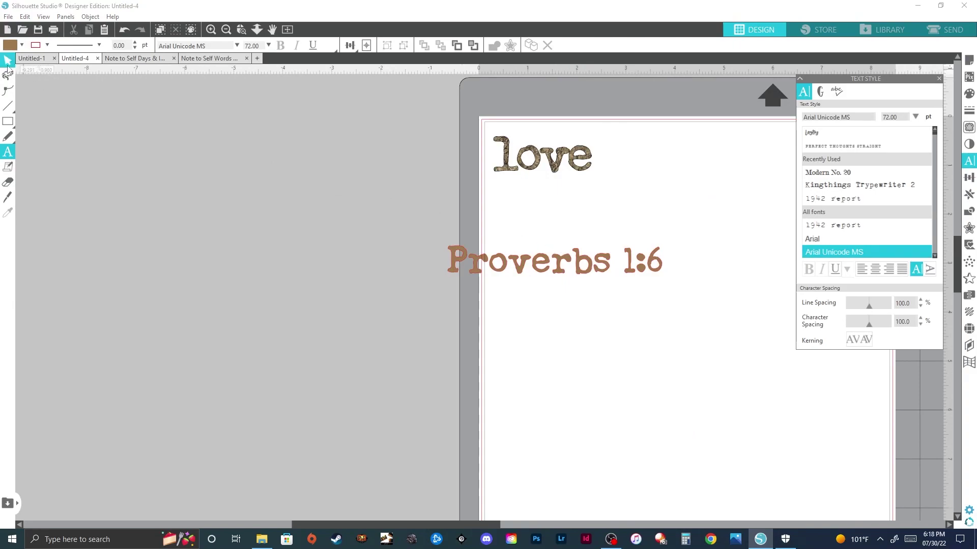
Move "Proverbs 1:6" directly beneath "love" inside the page margin
{"action": "left_click", "coordinate": [518, 272]}
{"action": "left_click_drag", "start_coordinate": [517, 272], "coordinate": [567, 210]}
{"action": "left_click", "coordinate": [567, 210]}
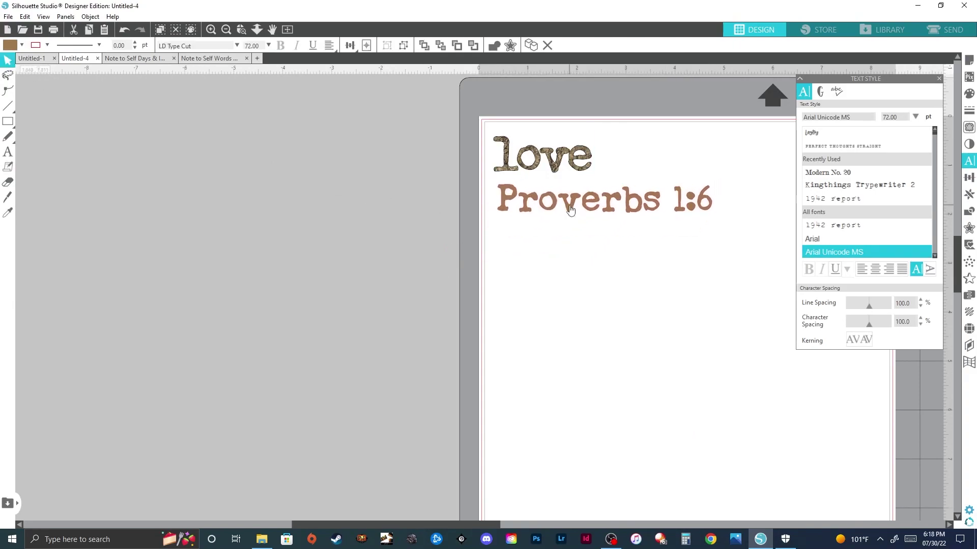
{"action": "left_click", "coordinate": [649, 212]}
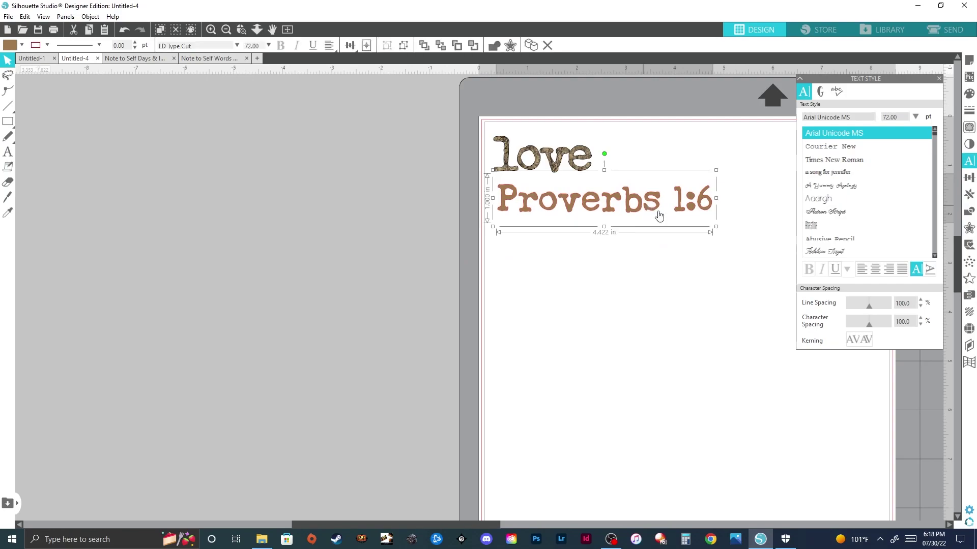
Try the BTW4G Video palette colors as the fill of "Proverbs 1:6", and settle on teal
{"action": "left_click", "coordinate": [970, 95]}
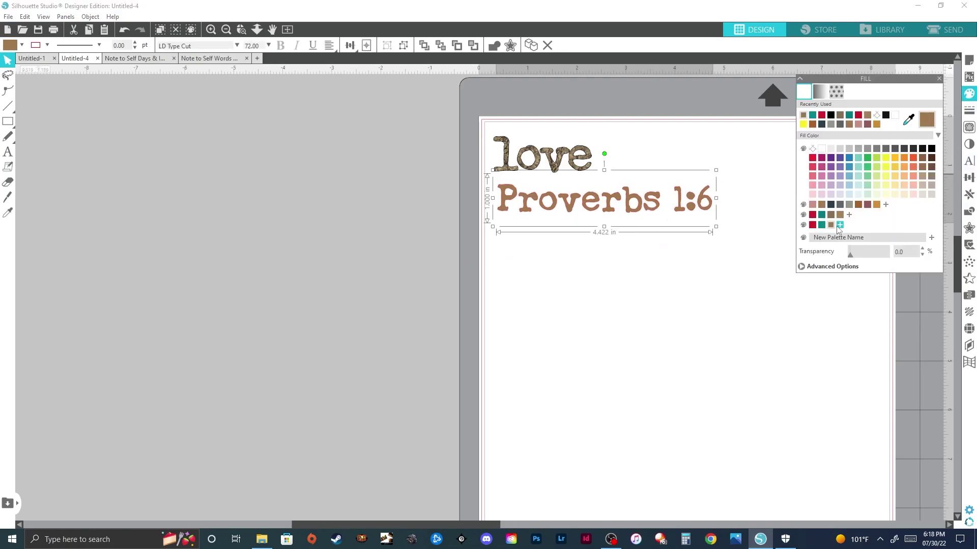
{"action": "left_click", "coordinate": [813, 226]}
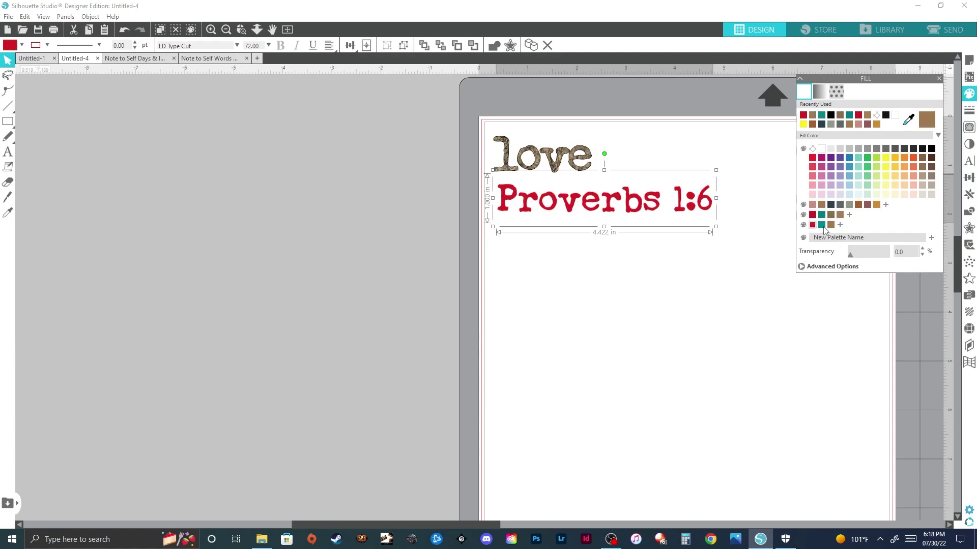
{"action": "left_click", "coordinate": [821, 225]}
{"action": "left_click", "coordinate": [831, 225]}
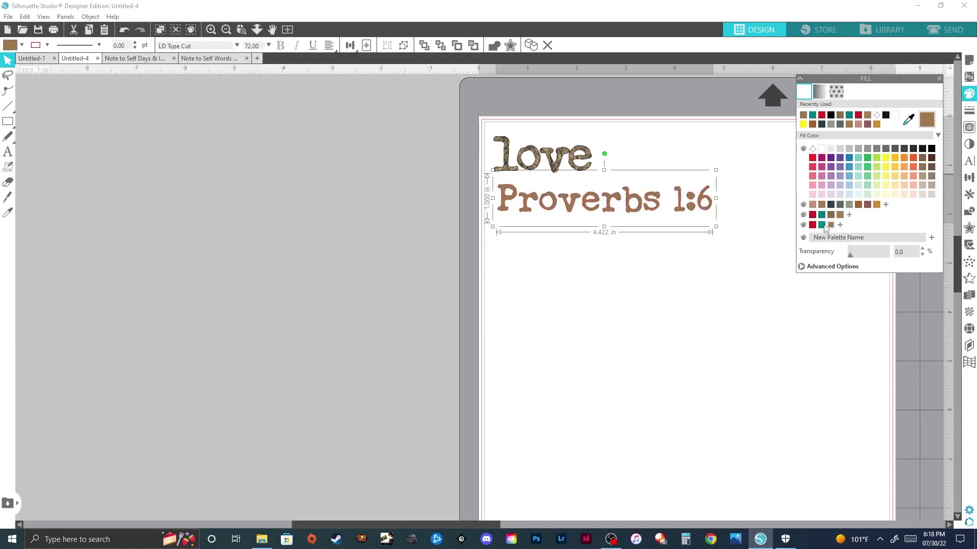
{"action": "left_click", "coordinate": [822, 225]}
Set the line color of "Proverbs 1:6" to transparent, and align the text's left edge with "love"
{"action": "left_click", "coordinate": [969, 110]}
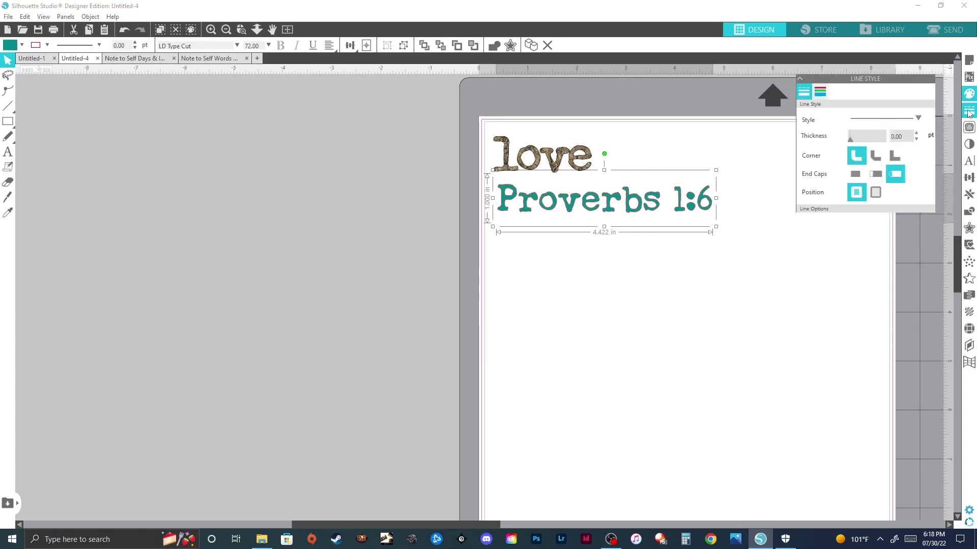
{"action": "left_click", "coordinate": [819, 93]}
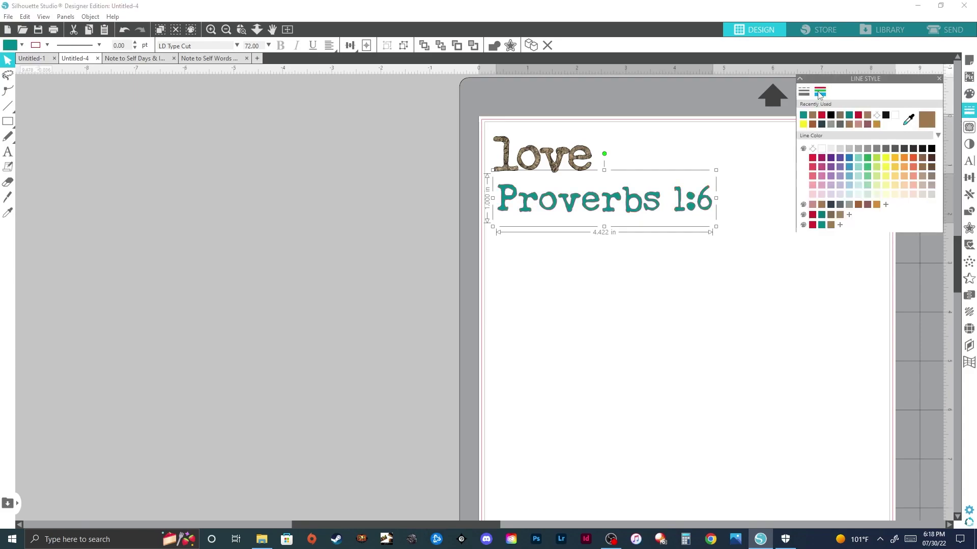
{"action": "left_click", "coordinate": [876, 117]}
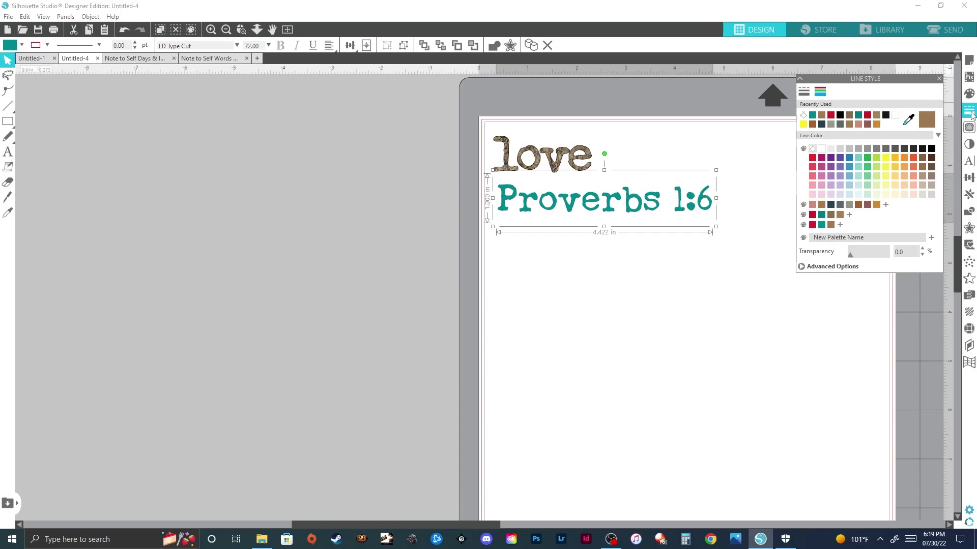
{"action": "left_click", "coordinate": [657, 227]}
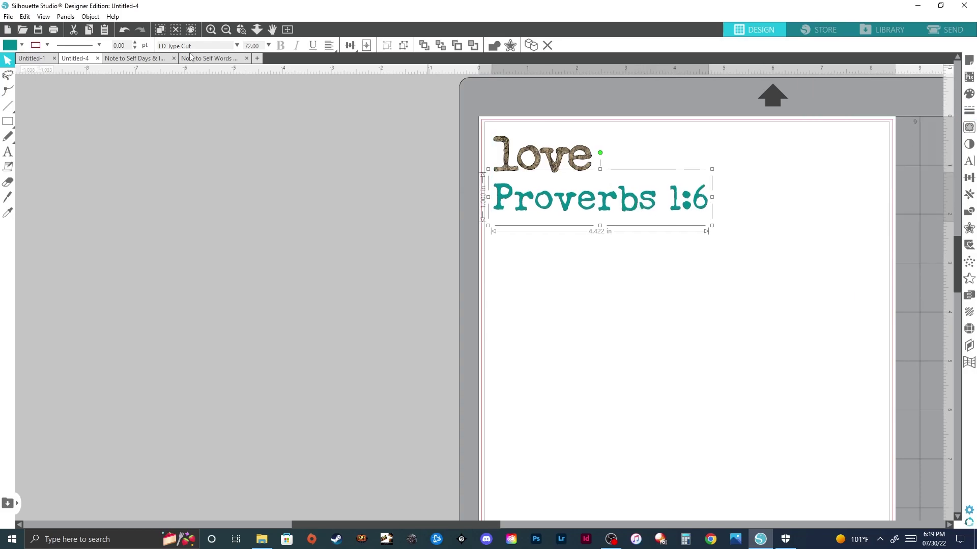
Examine the words and verse numbers in the Note to Self Words & Numbers design, and view the Days & Icons design
{"action": "left_click", "coordinate": [209, 59]}
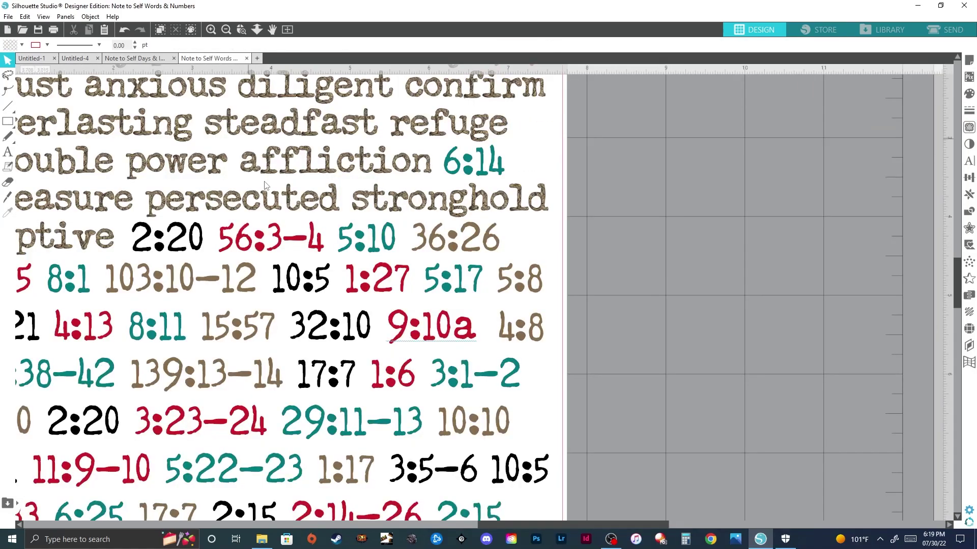
{"action": "left_click", "coordinate": [226, 29]}
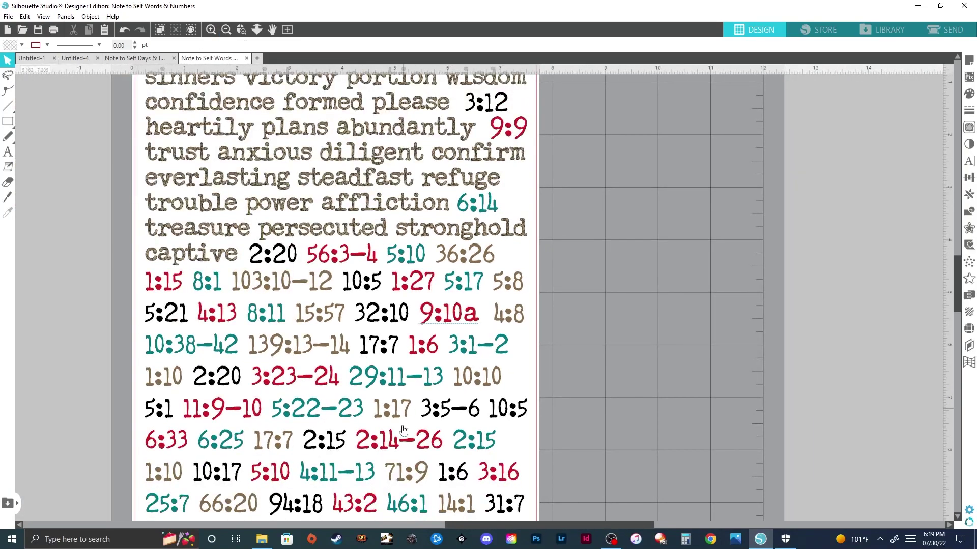
{"action": "scroll", "coordinate": [403, 404], "scroll_direction": "down", "scroll_amount": 1}
{"action": "scroll", "coordinate": [404, 404], "scroll_direction": "down", "scroll_amount": 1}
{"action": "scroll", "coordinate": [404, 405], "scroll_direction": "up", "scroll_amount": 4}
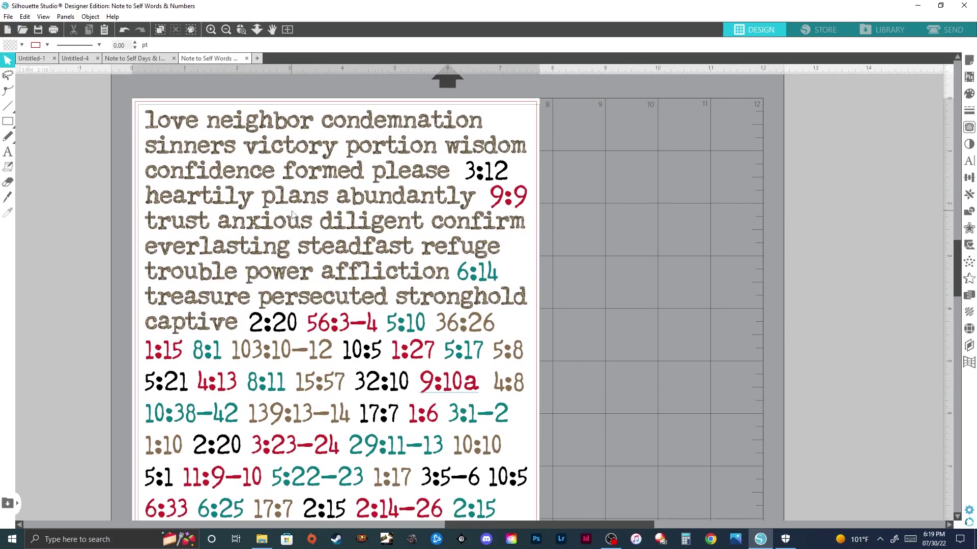
{"action": "left_click", "coordinate": [157, 59]}
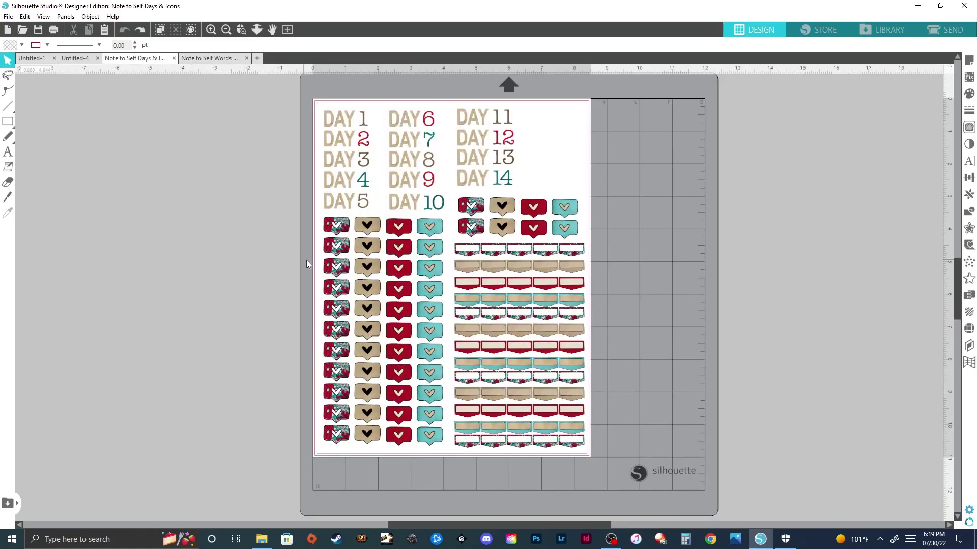